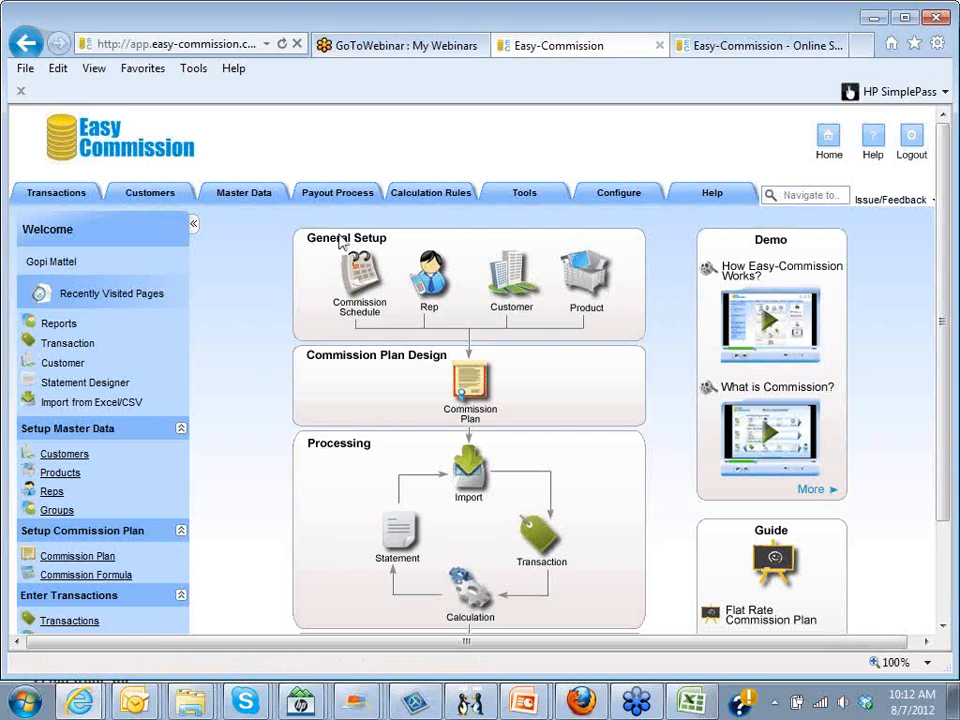
# - Examine the home page's setup, plan design, processing and period-end workflow, along with the master data options and demo videos
pyautogui.moveTo(584, 283)
pyautogui.moveTo(497, 297)
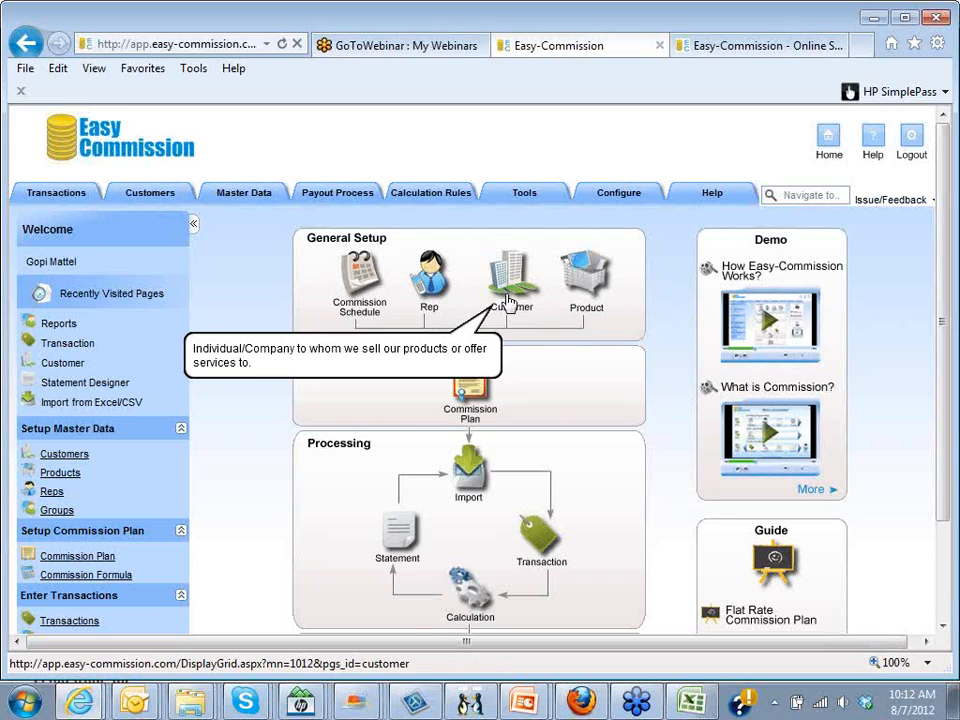
pyautogui.moveTo(481, 393)
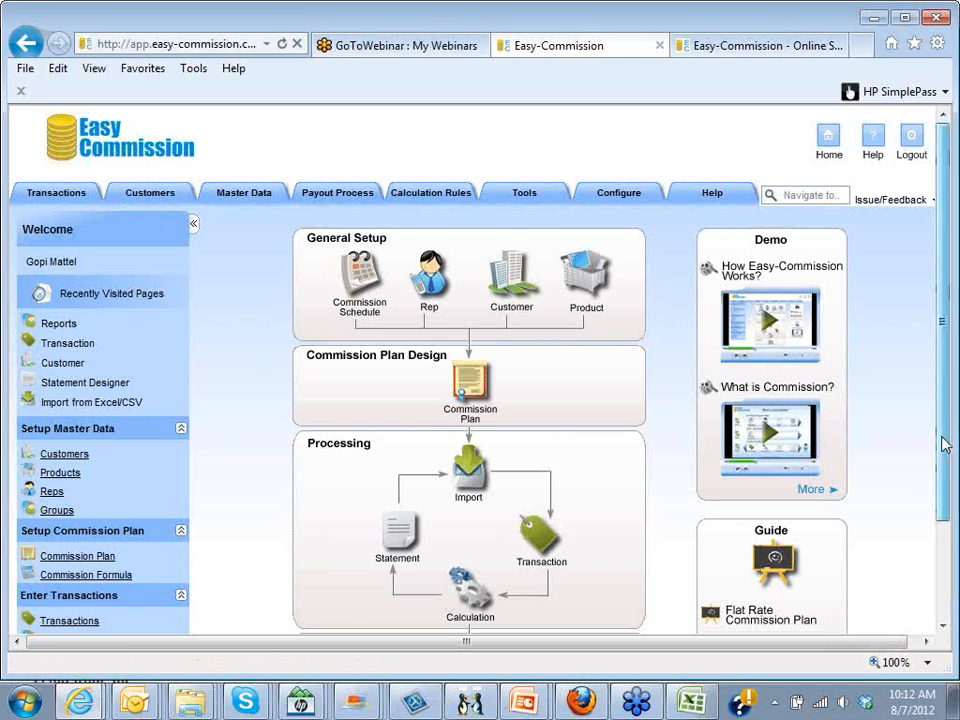
pyautogui.moveTo(942, 437); pyautogui.dragTo(902, 524)
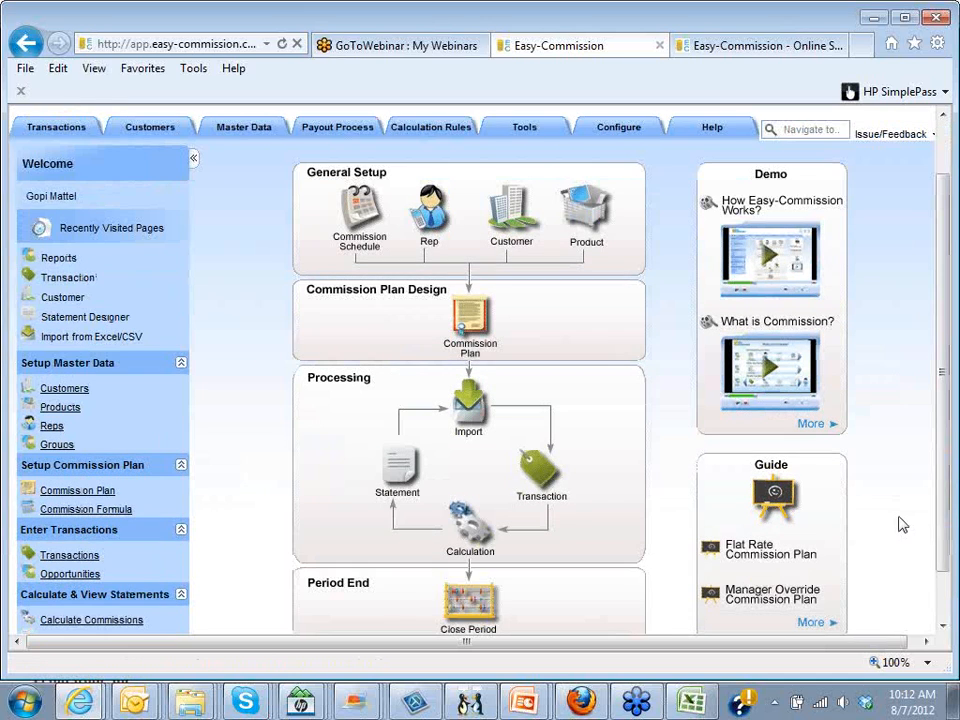
pyautogui.moveTo(938, 543); pyautogui.dragTo(935, 498)
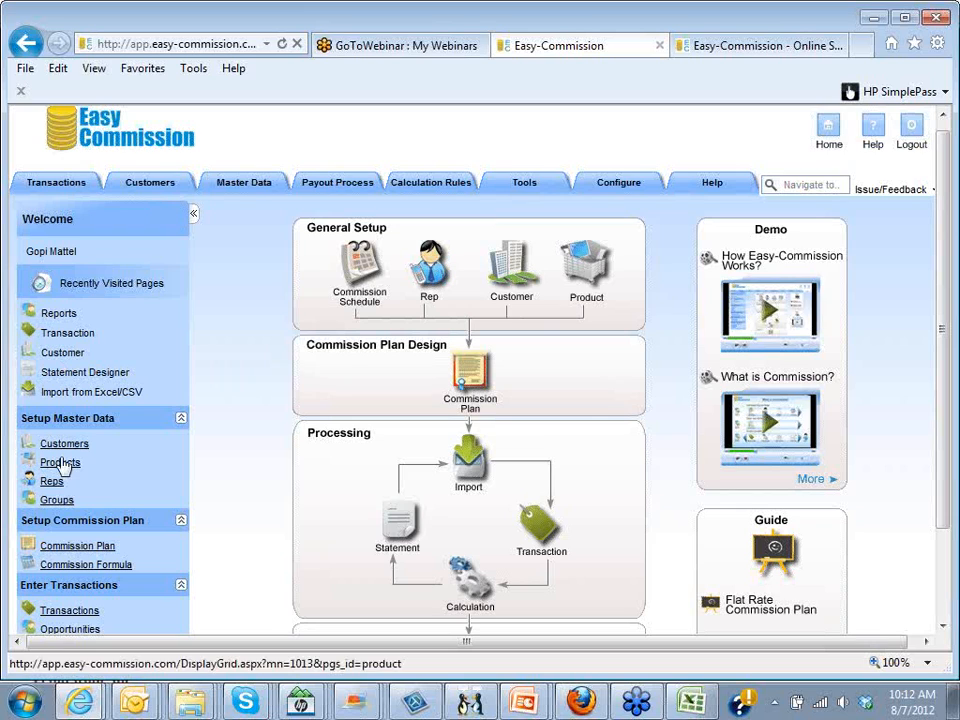
pyautogui.moveTo(148, 193)
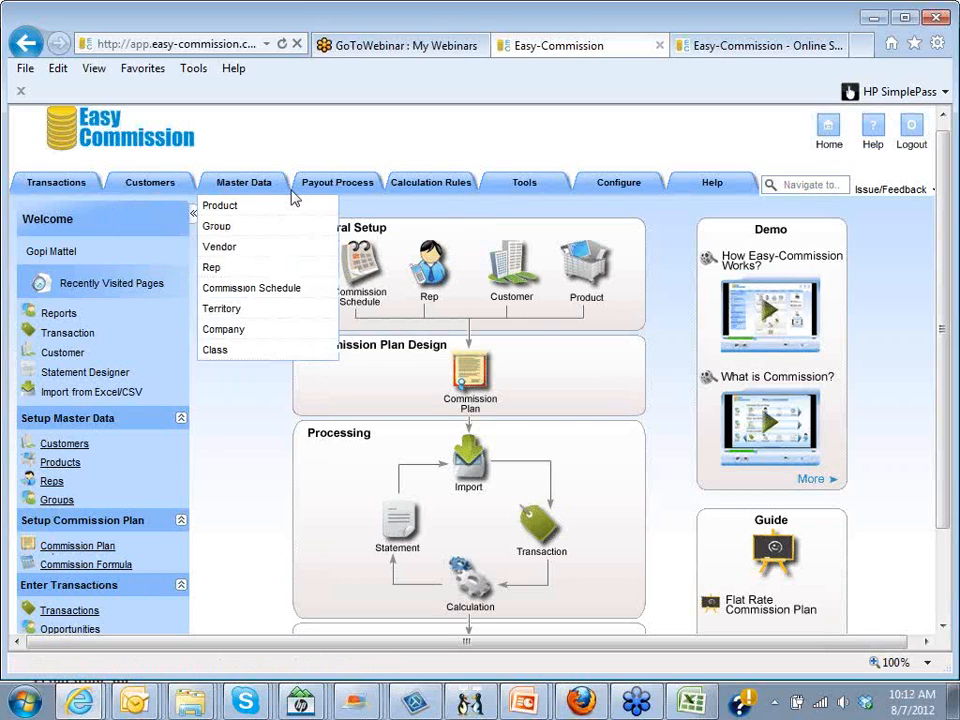
pyautogui.moveTo(308, 191)
pyautogui.moveTo(441, 188)
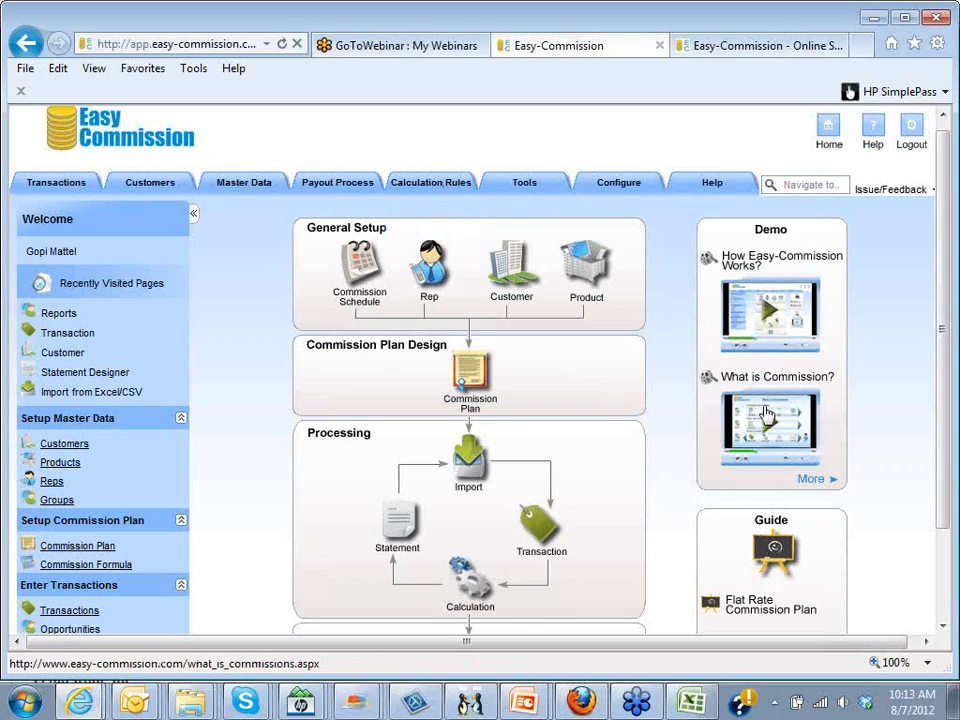
pyautogui.moveTo(784, 338)
# - Open the commission schedule and review its frequency, current period, commission year and generated schedule periods
pyautogui.click(369, 276)
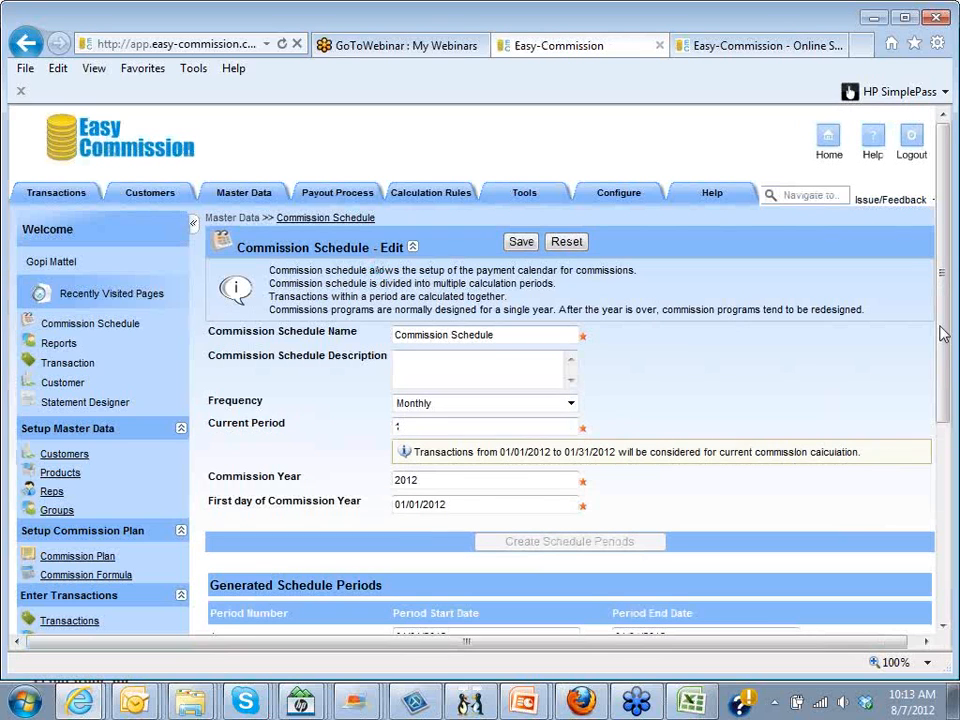
pyautogui.click(945, 47)
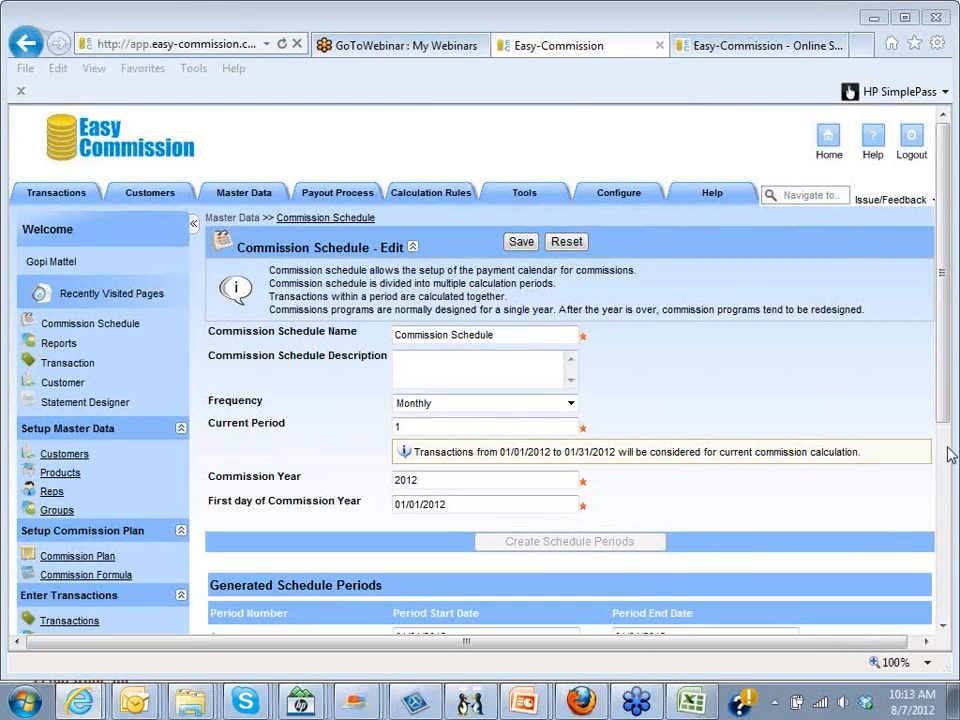
pyautogui.moveTo(940, 396); pyautogui.dragTo(940, 401)
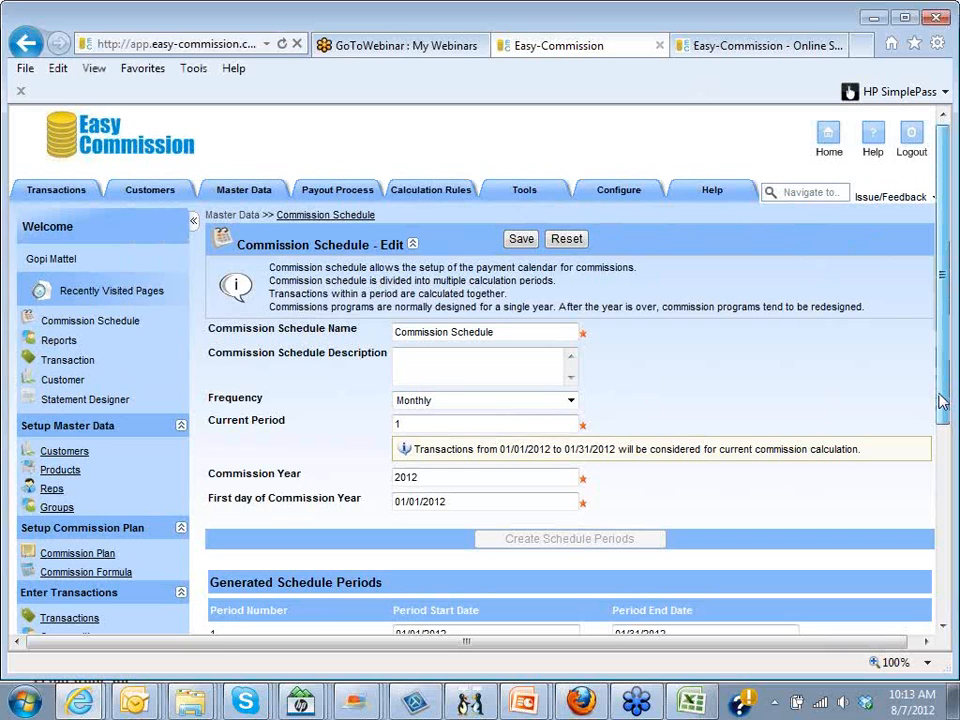
pyautogui.moveTo(940, 401); pyautogui.dragTo(945, 491)
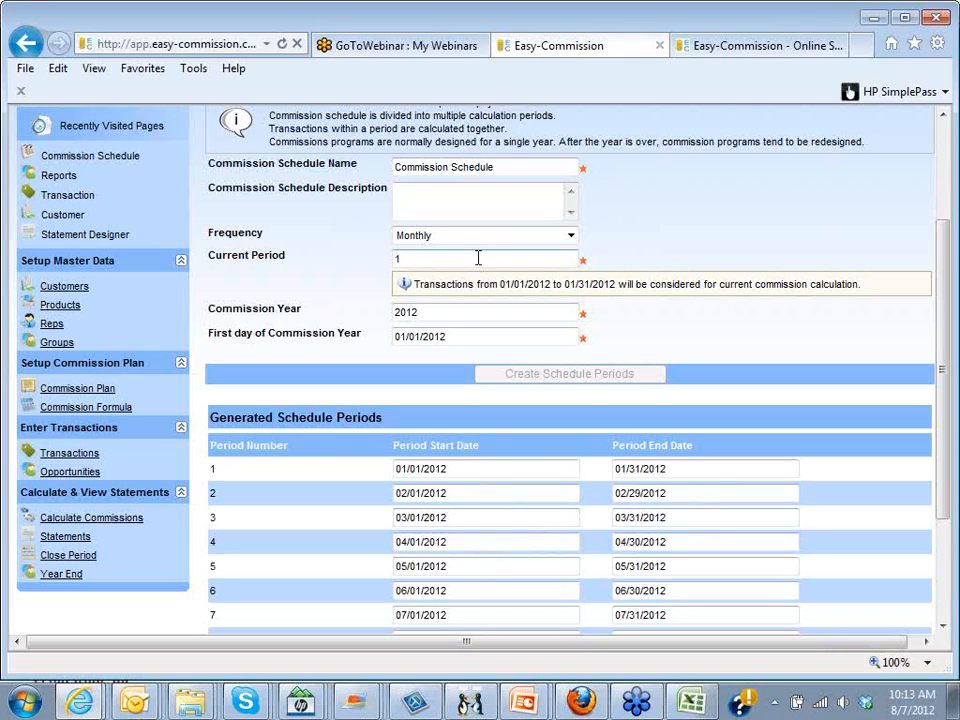
pyautogui.moveTo(401, 257)
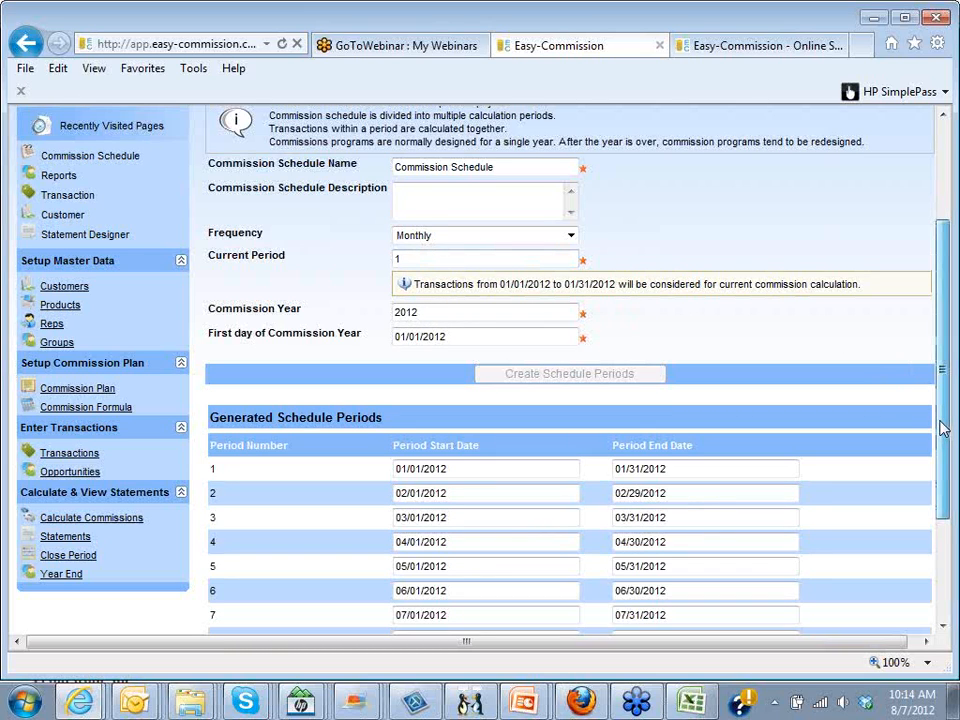
pyautogui.moveTo(941, 424); pyautogui.dragTo(941, 422)
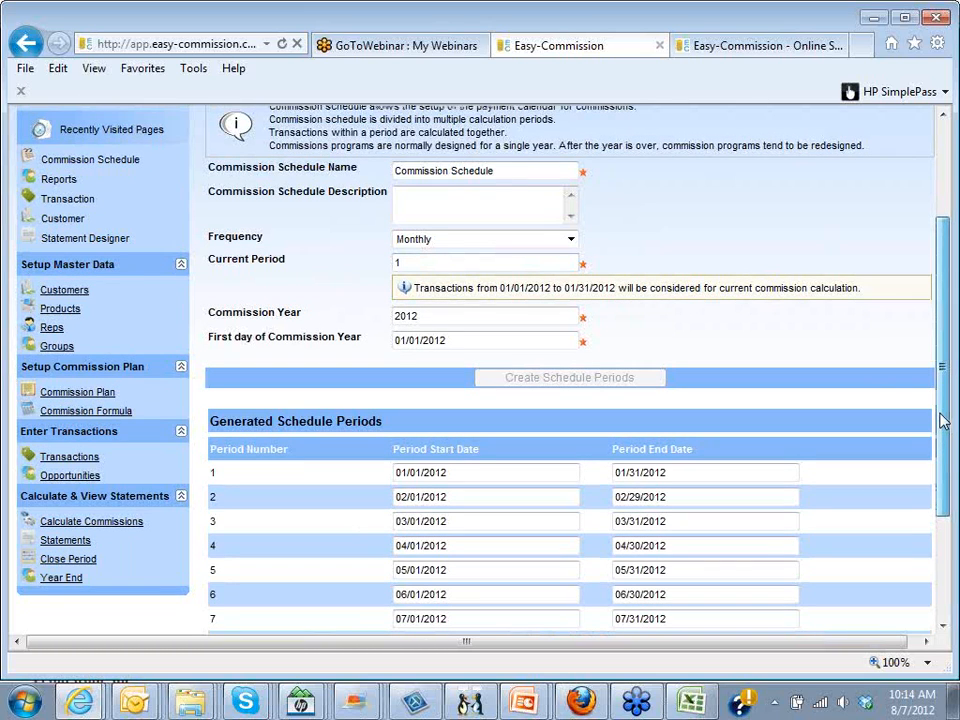
pyautogui.moveTo(941, 422); pyautogui.dragTo(848, 222)
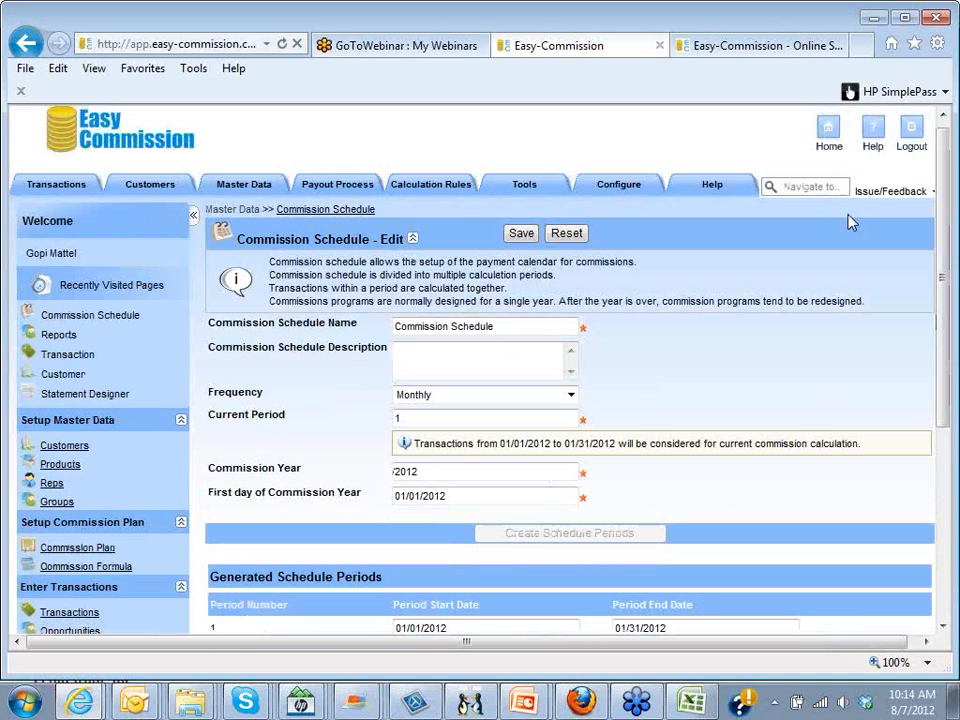
# - View the list of sales reps from the home page, and return to the home page
pyautogui.click(829, 130)
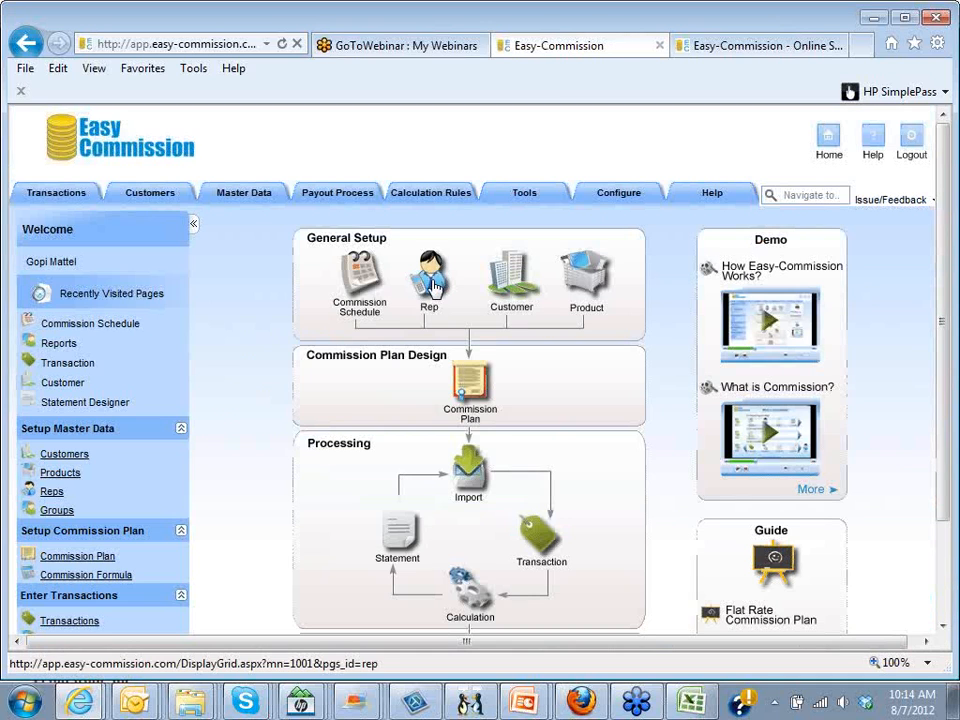
pyautogui.click(432, 285)
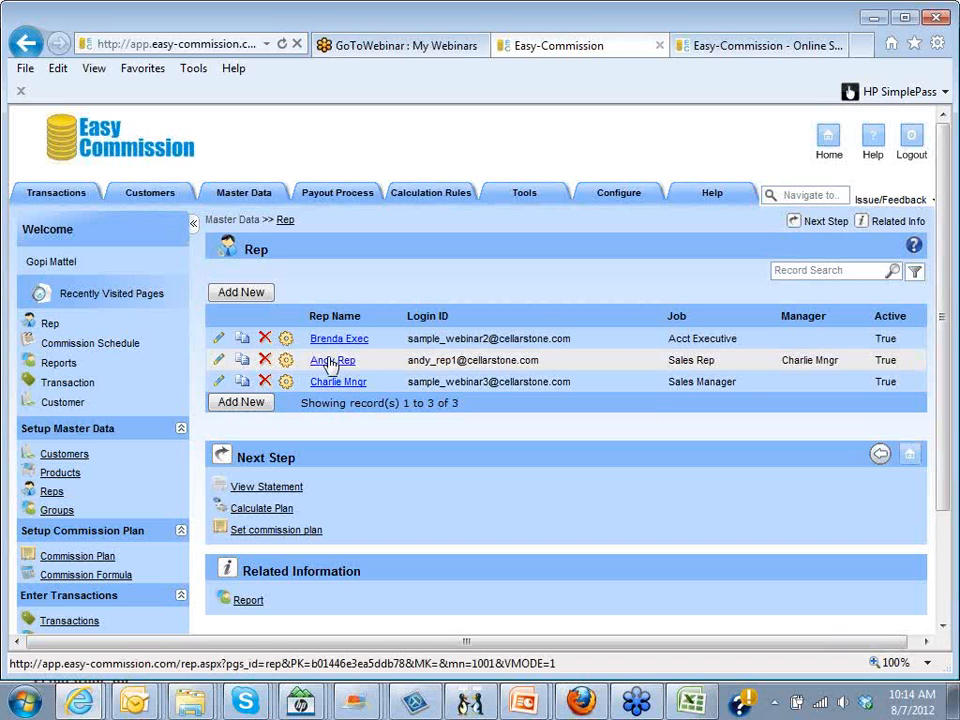
pyautogui.click(830, 148)
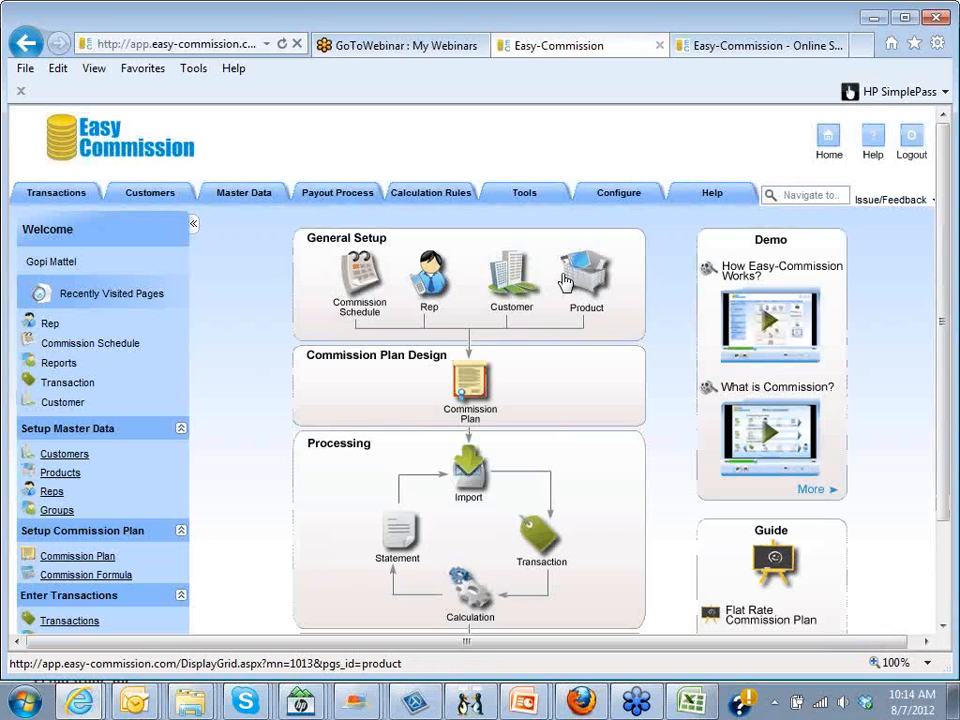
# - Open the Acme, Inc. customer record and review its general details, addresses and commission-related information
pyautogui.click(565, 282)
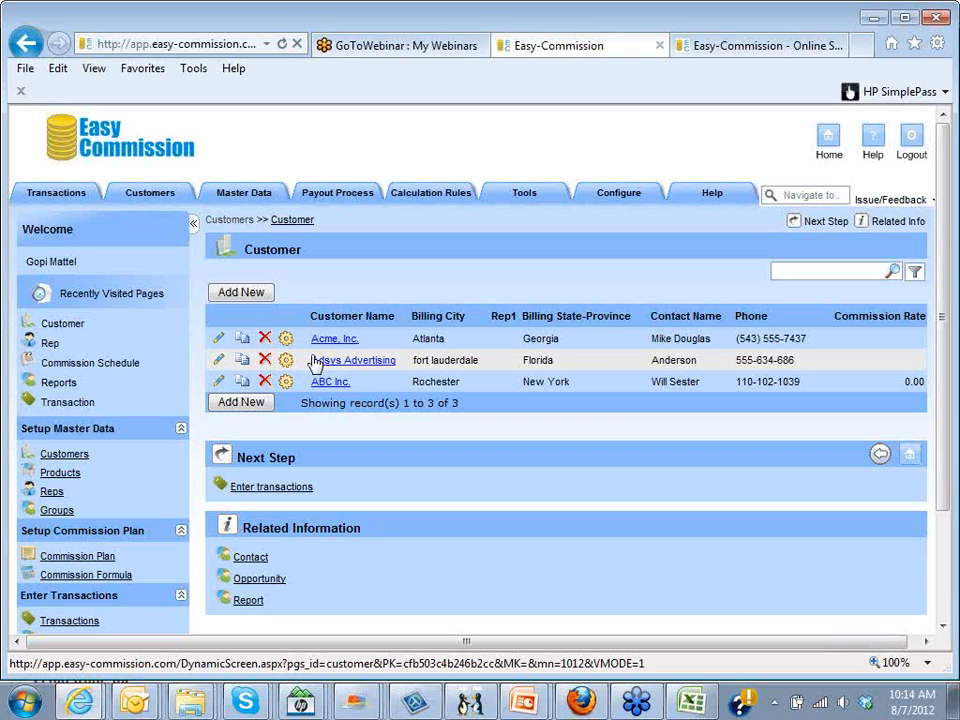
pyautogui.click(316, 362)
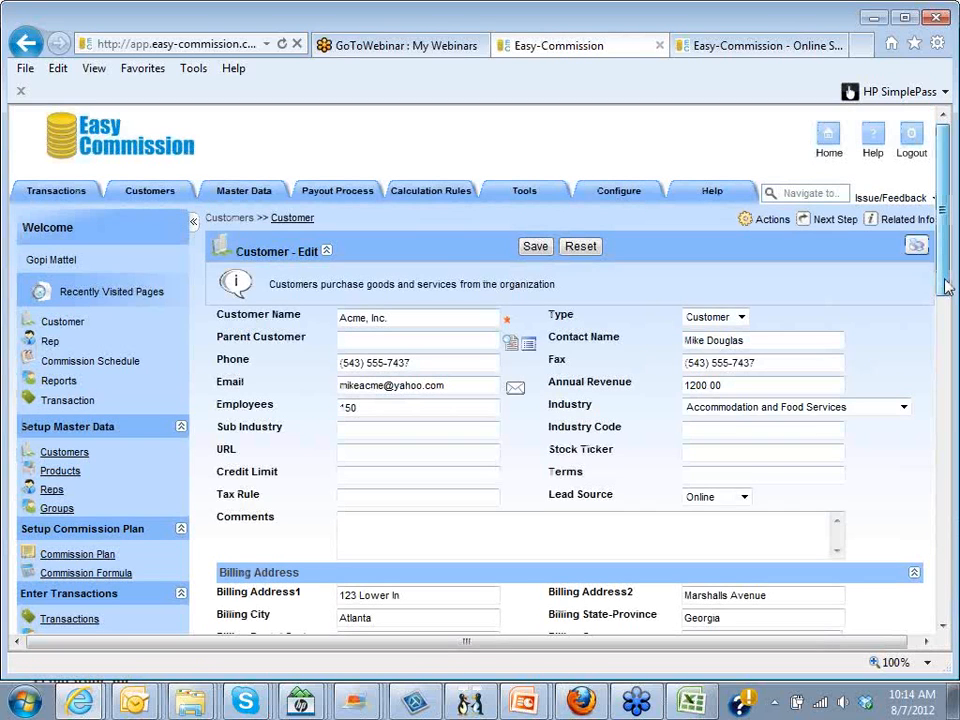
pyautogui.scroll(-1, 700, 385)
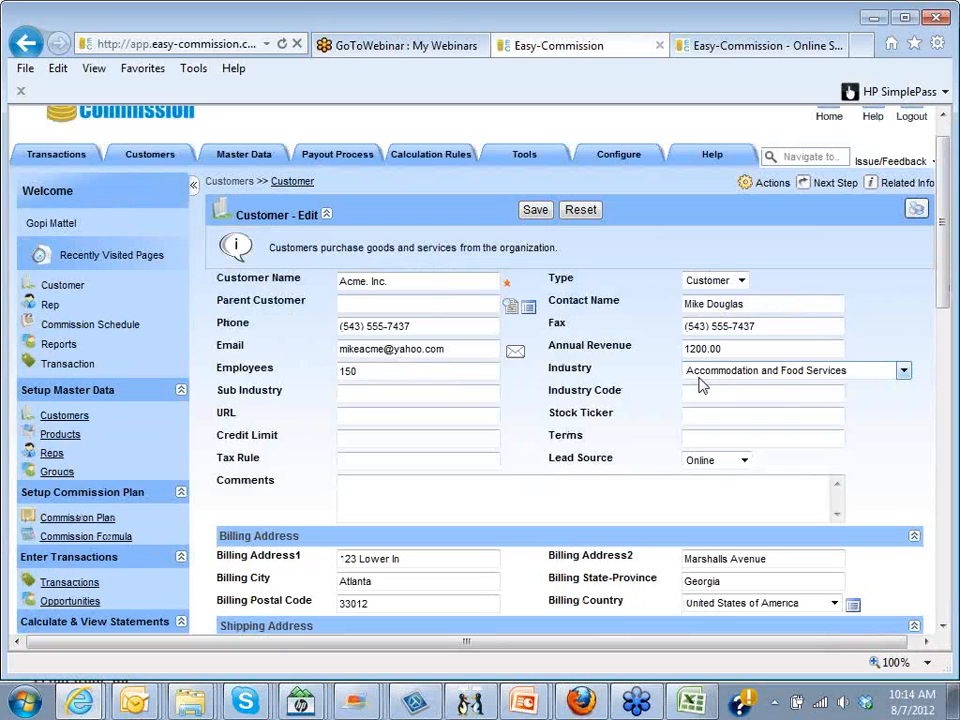
pyautogui.moveTo(943, 300); pyautogui.dragTo(943, 301)
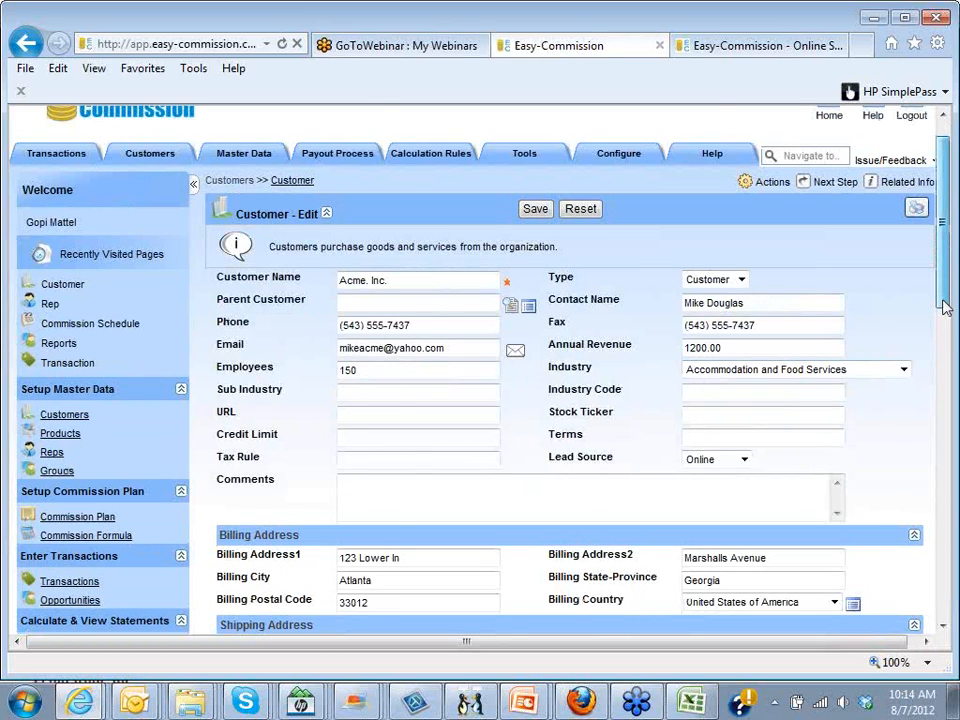
pyautogui.moveTo(943, 308); pyautogui.dragTo(943, 366)
pyautogui.scroll(-3, 452, 462)
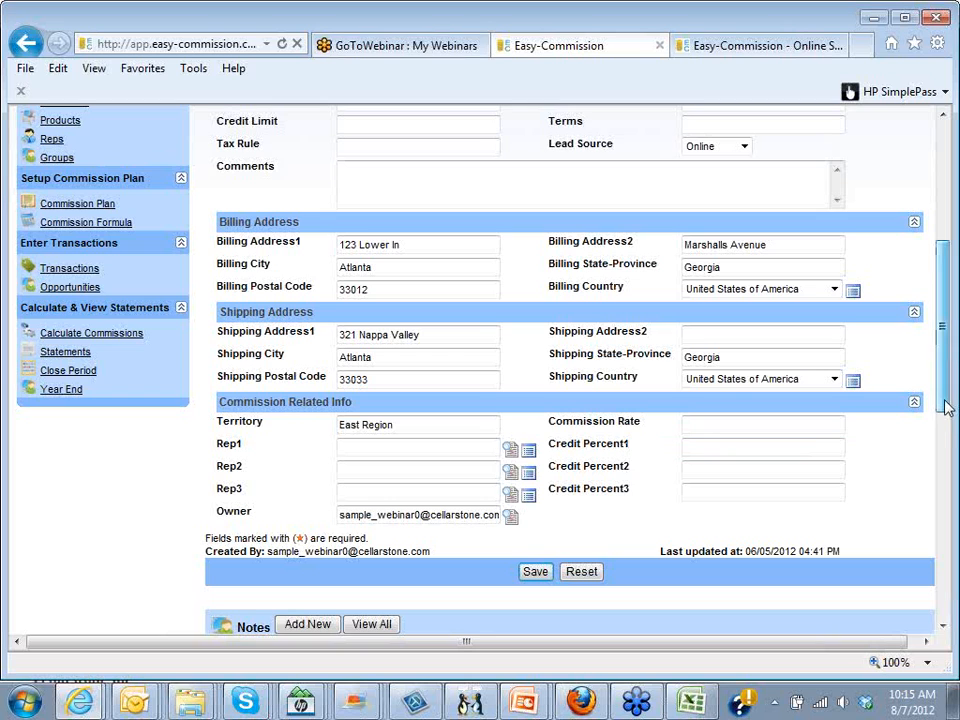
pyautogui.moveTo(945, 396); pyautogui.dragTo(956, 318)
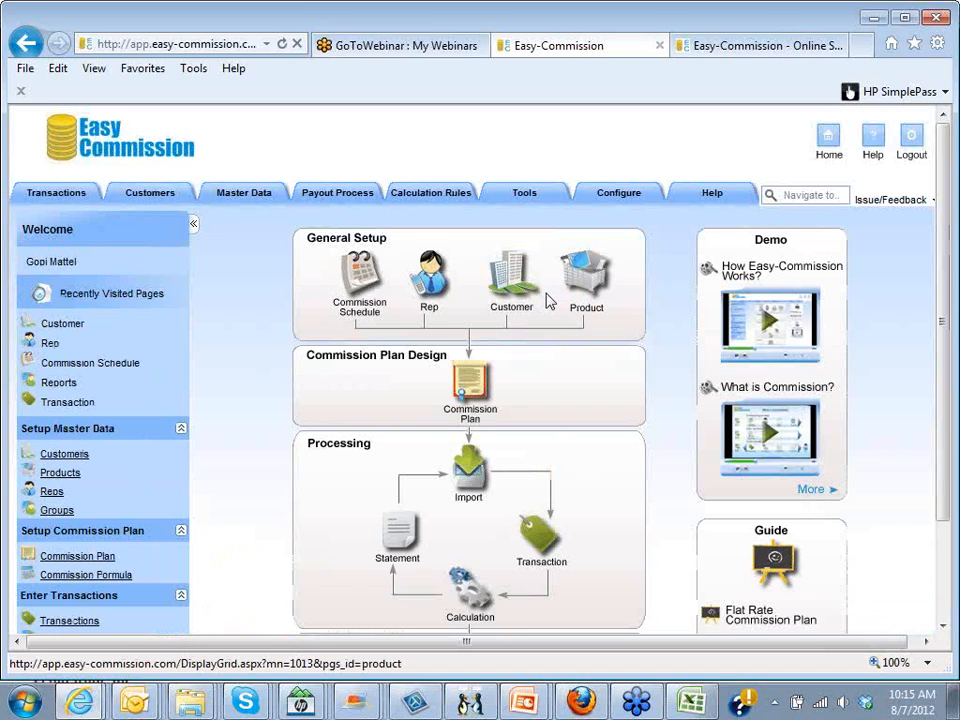
# - Open the product list from the home page and minimize the reminders window covering it to view the products
pyautogui.click(548, 302)
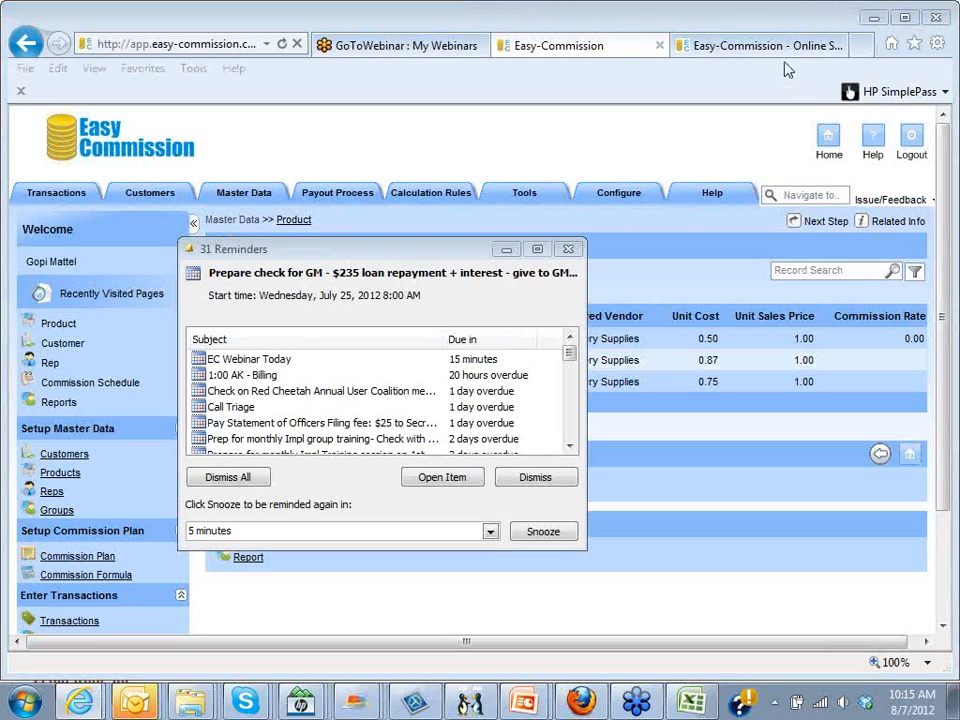
pyautogui.moveTo(534, 245)
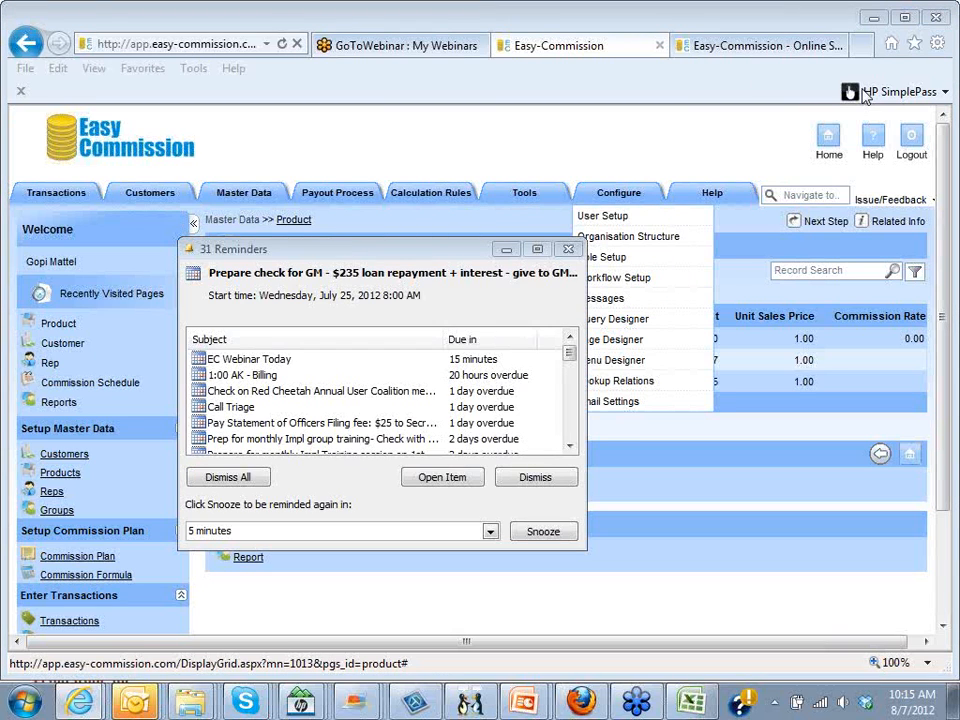
pyautogui.click(506, 249)
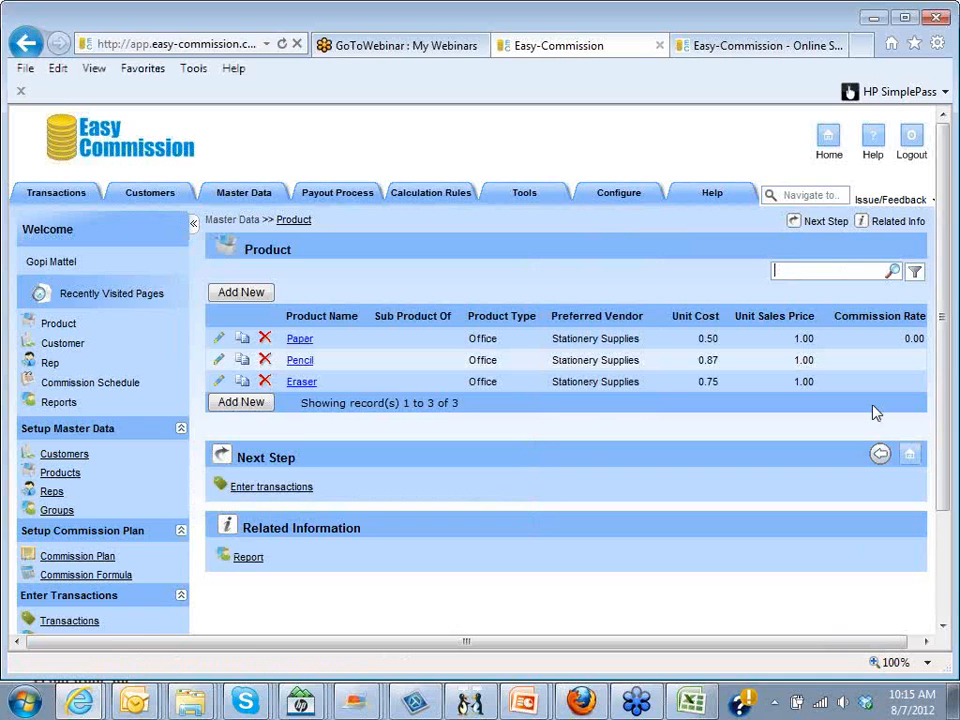
pyautogui.scroll(-1, 948, 468)
pyautogui.scroll(1, 948, 440)
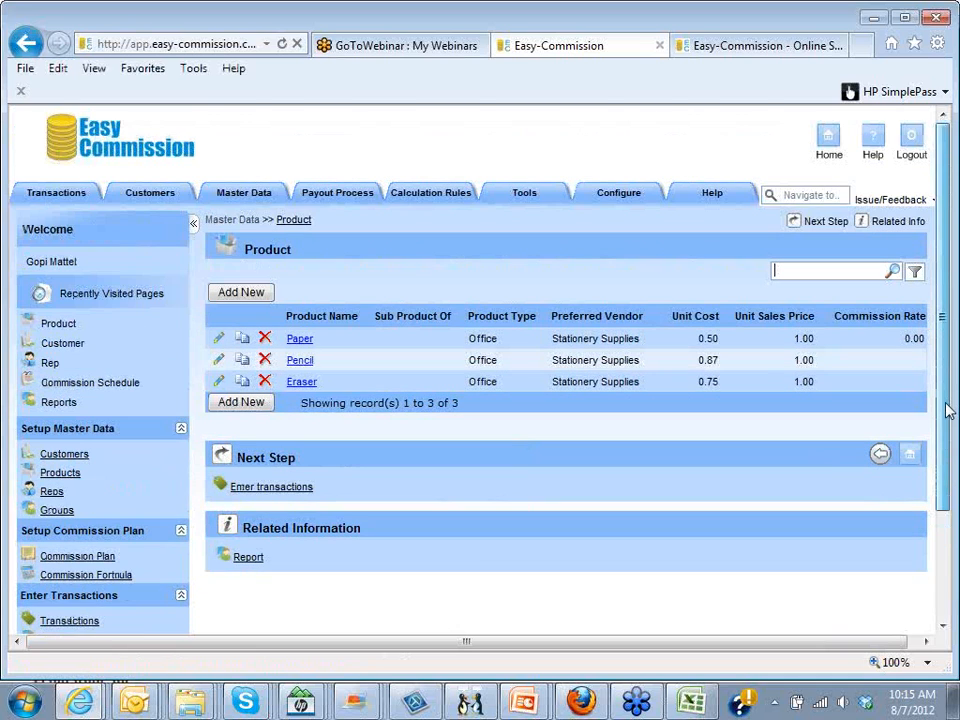
# - Open the QuickBooks import configuration wizard from the home page and review its invoice options, downloads and local computer tasks
pyautogui.click(829, 141)
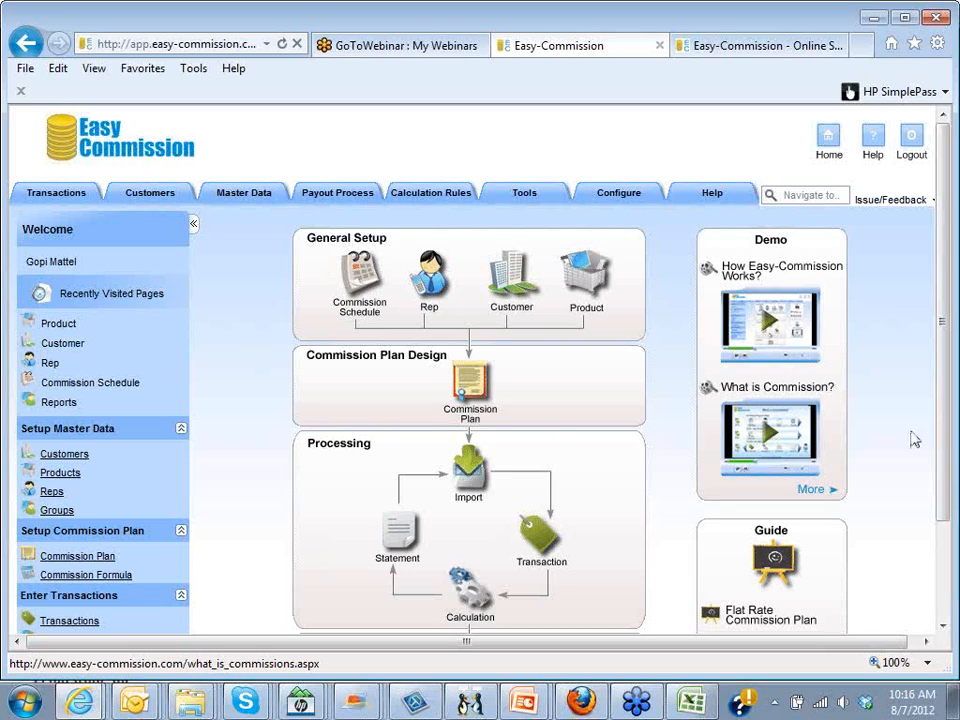
pyautogui.click(470, 481)
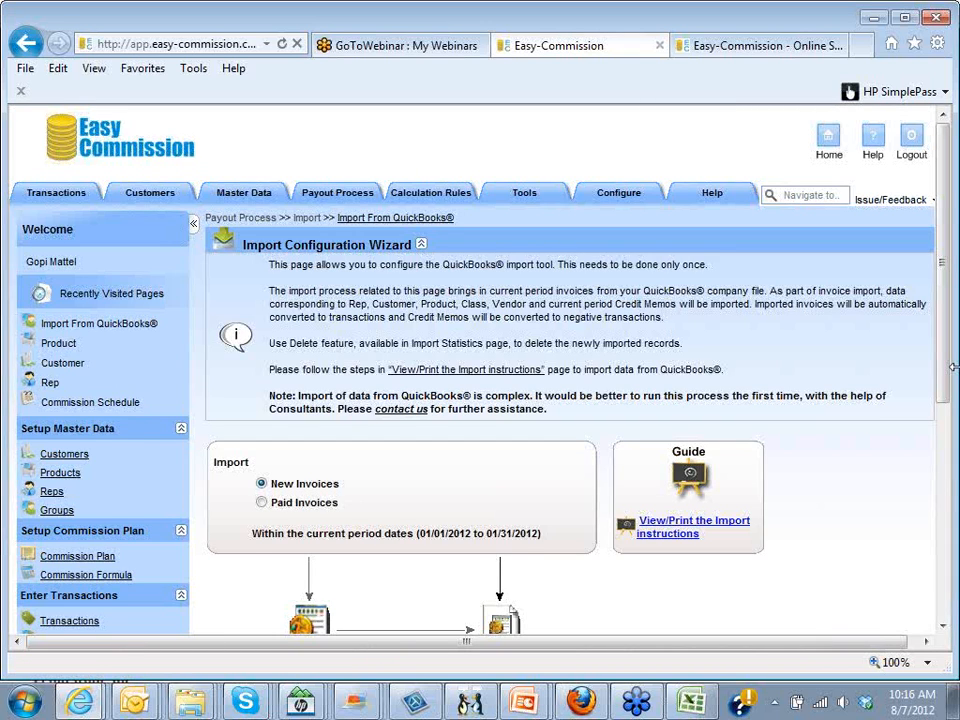
pyautogui.moveTo(944, 368); pyautogui.dragTo(944, 450)
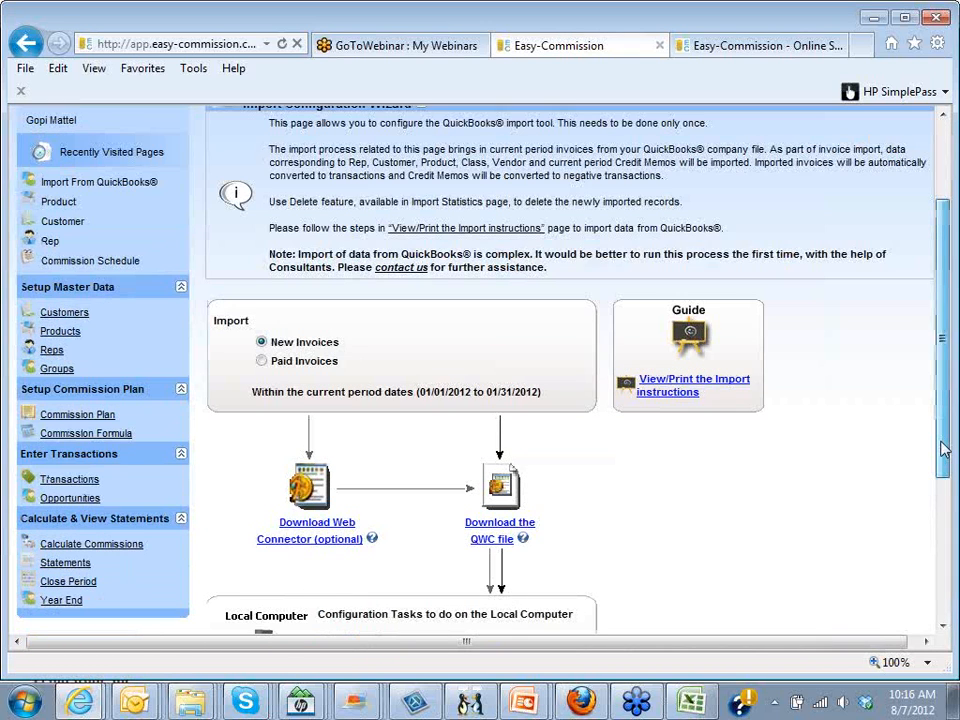
pyautogui.moveTo(944, 450); pyautogui.dragTo(944, 482)
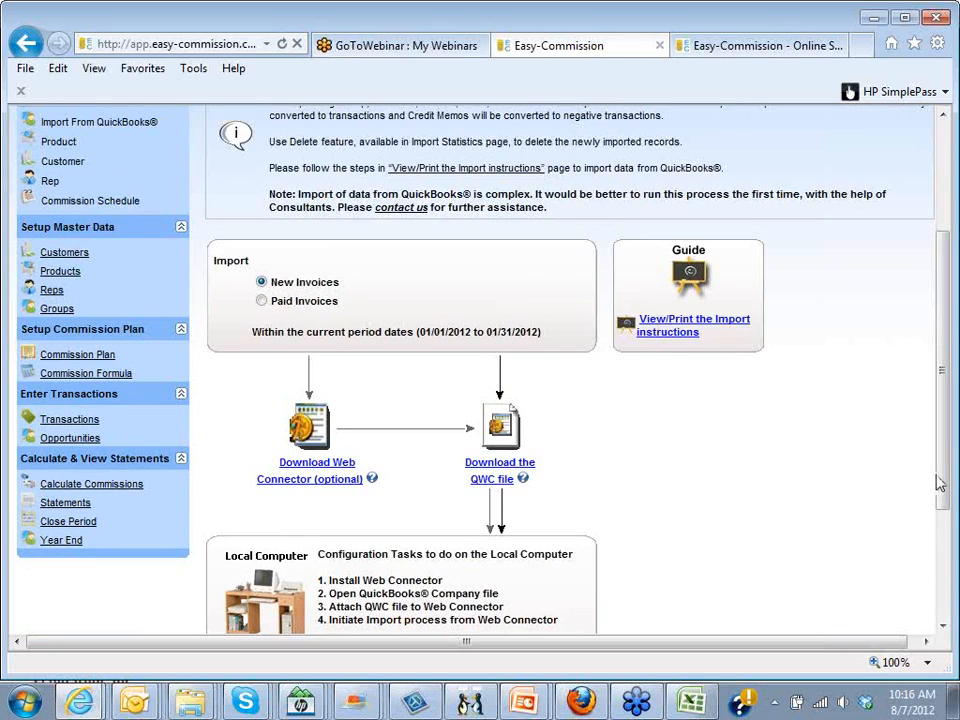
pyautogui.moveTo(938, 477); pyautogui.dragTo(938, 478)
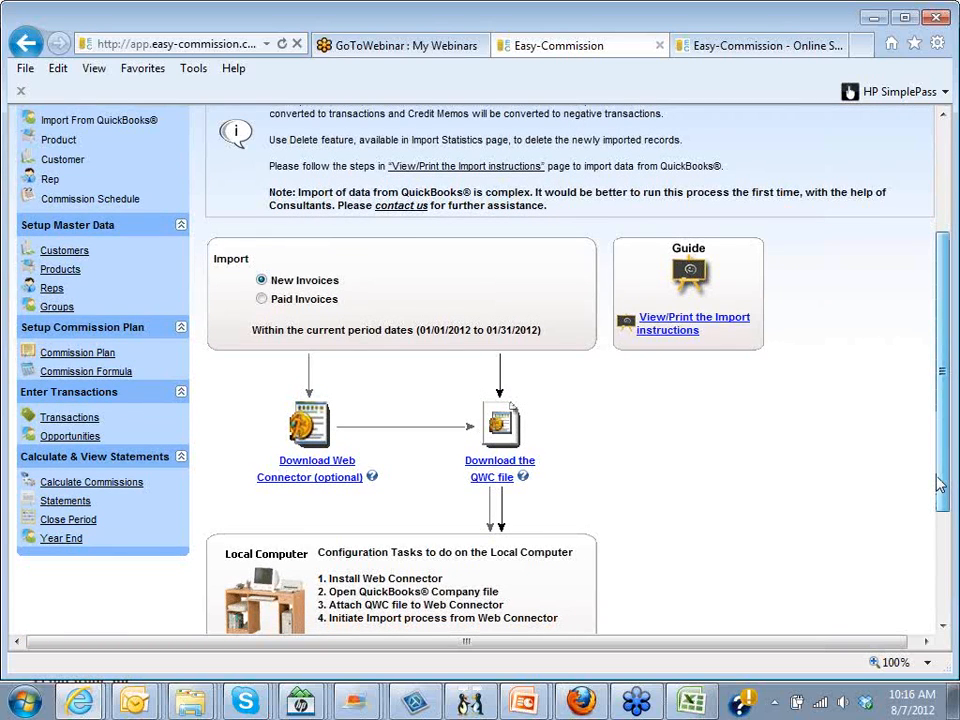
pyautogui.moveTo(940, 484); pyautogui.dragTo(947, 350)
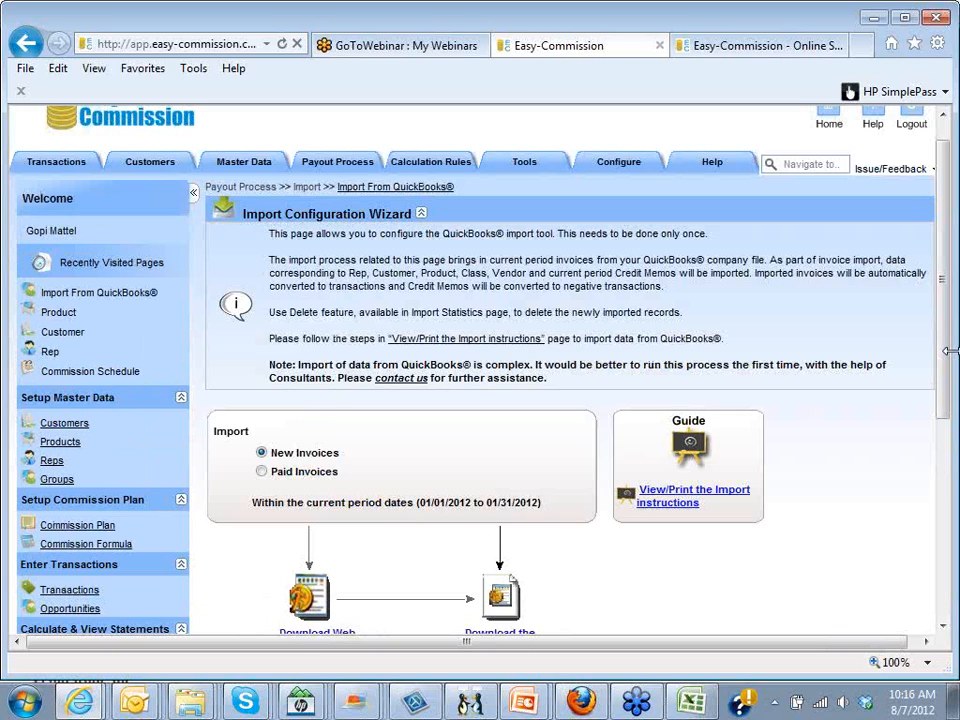
pyautogui.moveTo(948, 350); pyautogui.dragTo(946, 304)
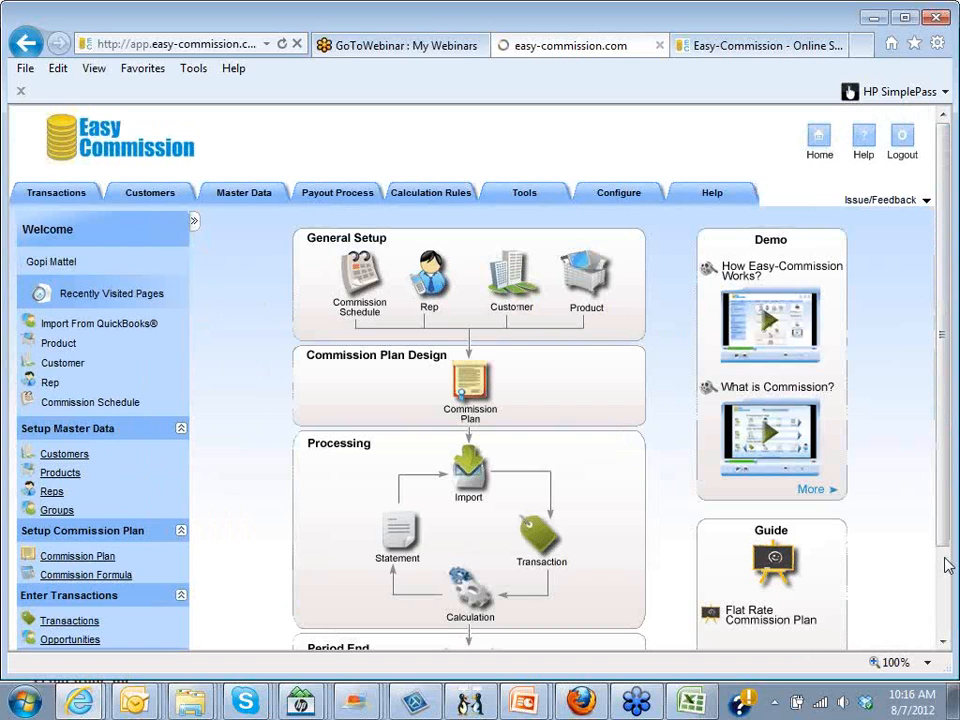
# - Open the transaction list and open transaction AA001, line 1, for editing
pyautogui.click(545, 537)
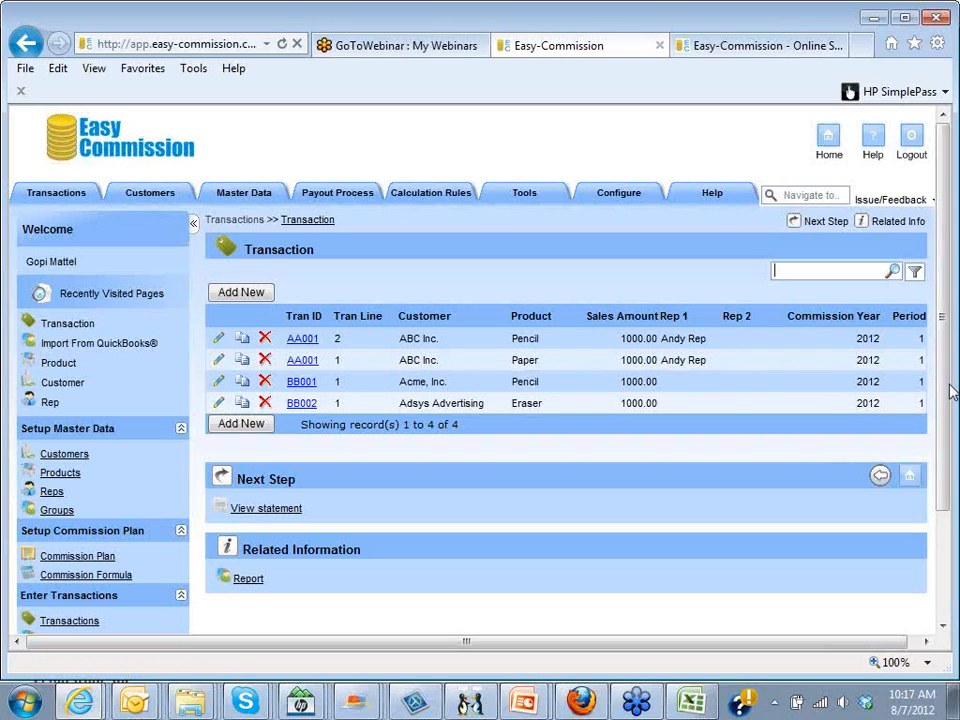
pyautogui.click(218, 361)
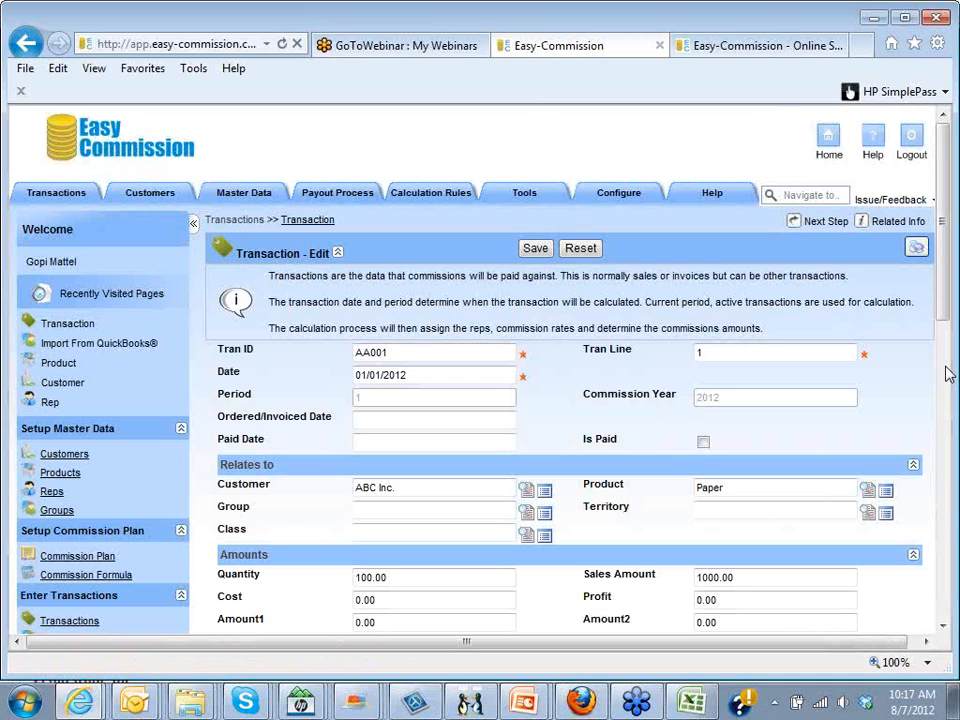
# - Review the amounts, classification and rep sales information of transaction AA001, line 1
pyautogui.scroll(-1, 399, 355)
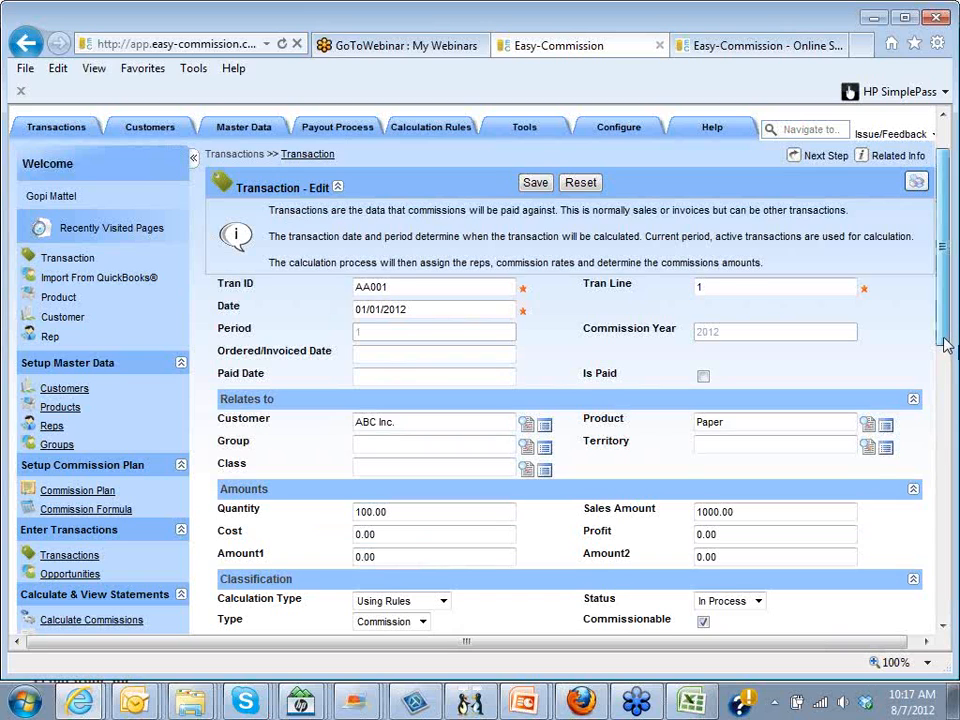
pyautogui.moveTo(944, 338); pyautogui.dragTo(944, 340)
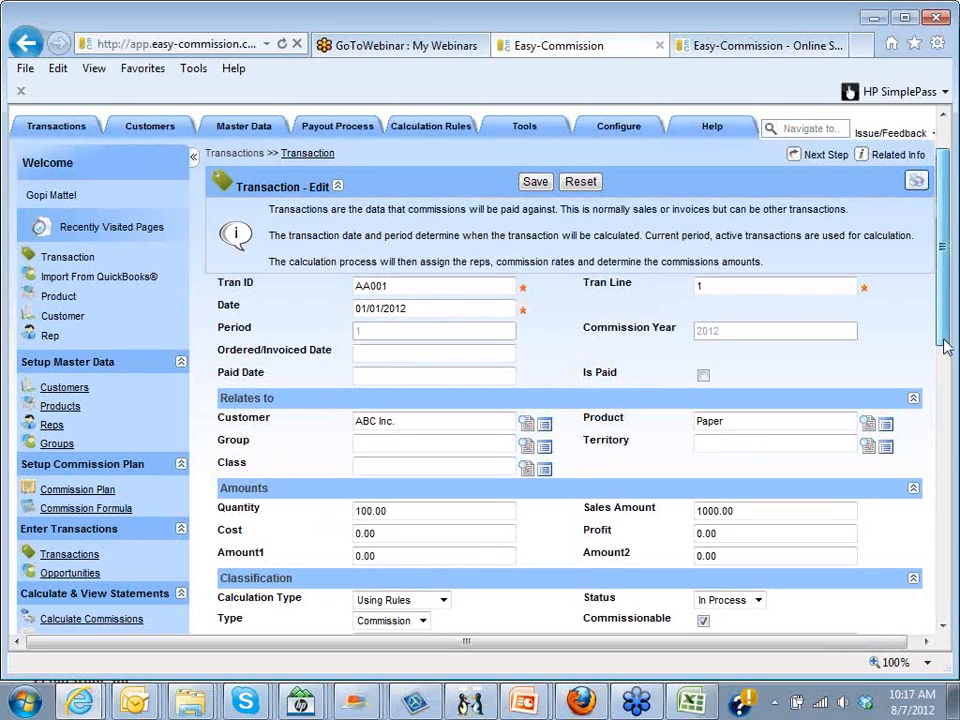
pyautogui.moveTo(944, 340); pyautogui.dragTo(944, 475)
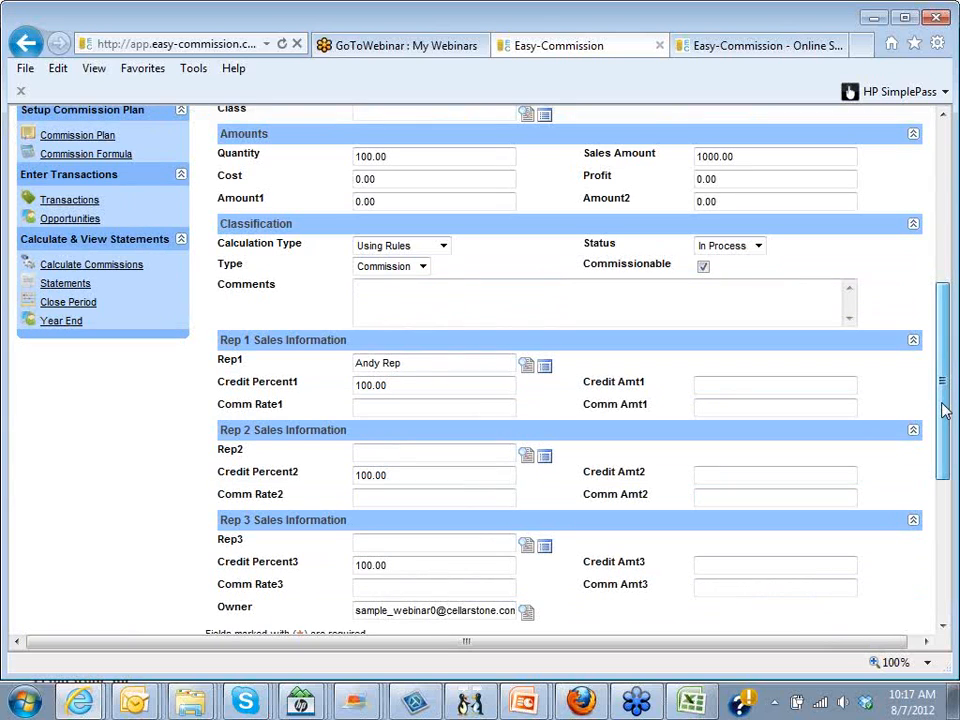
pyautogui.moveTo(945, 411); pyautogui.dragTo(945, 408)
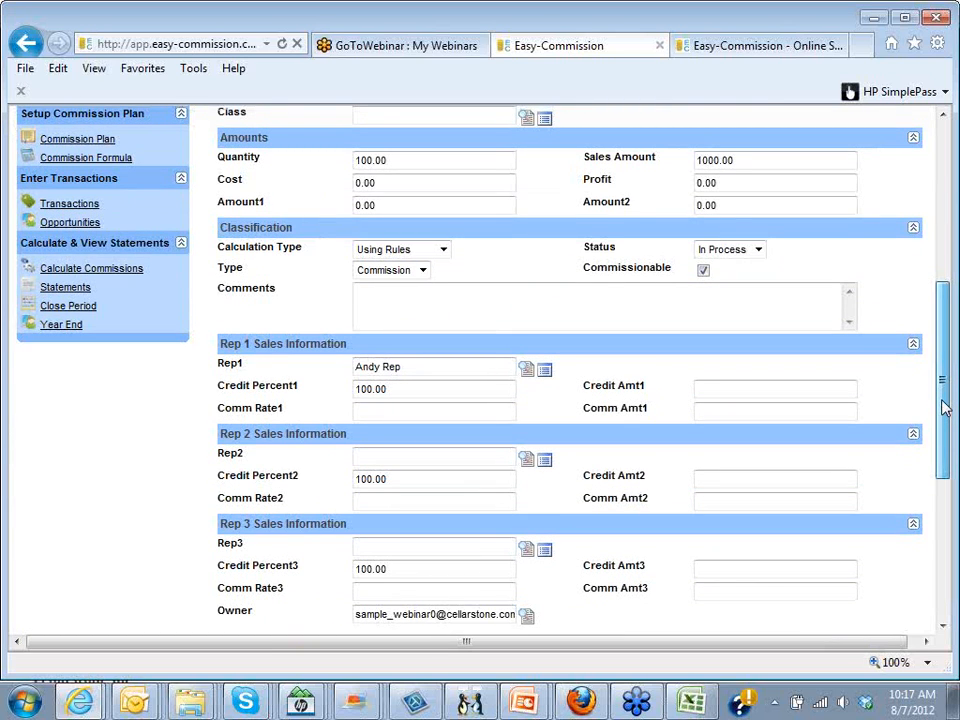
pyautogui.moveTo(945, 408); pyautogui.dragTo(952, 208)
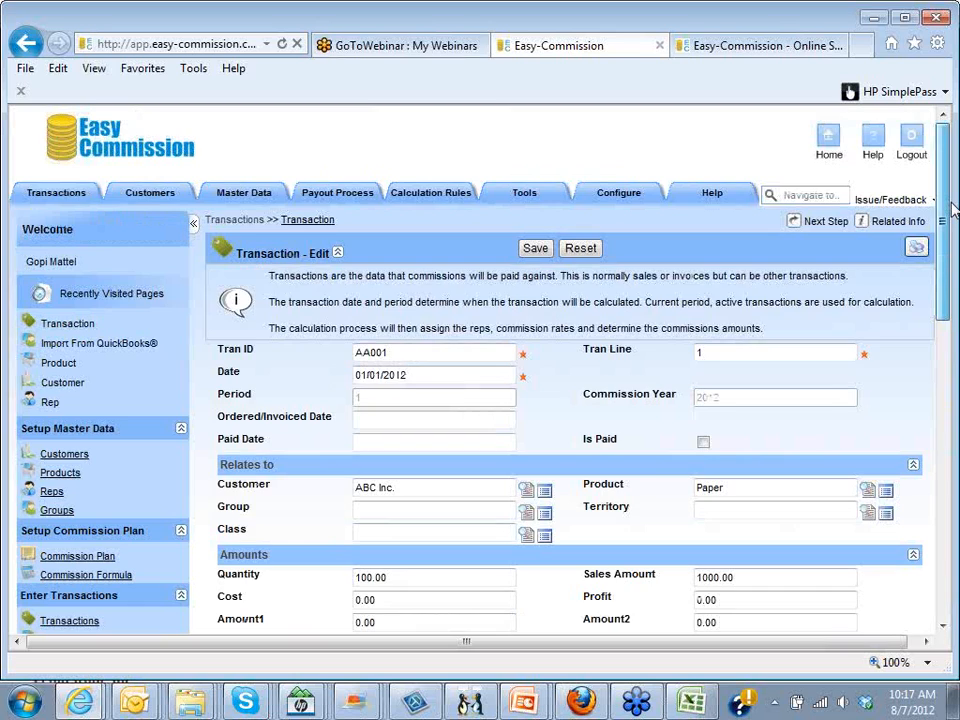
# - Open the Sales Commission Plan for editing from the home page and review its plan details and the Product Commission incentive's frequency
pyautogui.click(829, 138)
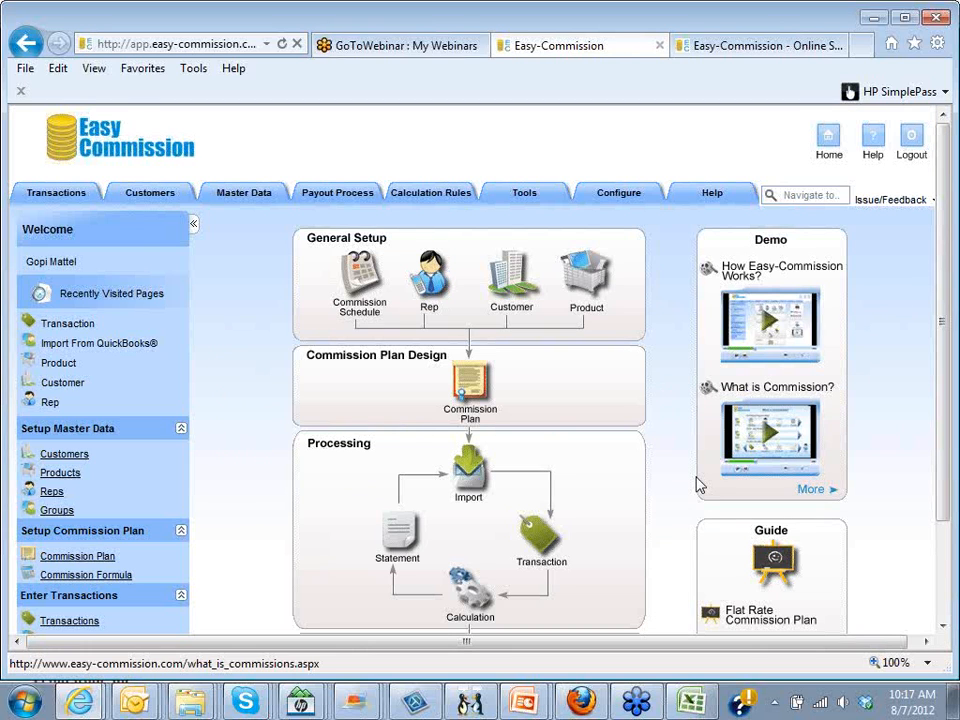
pyautogui.click(476, 396)
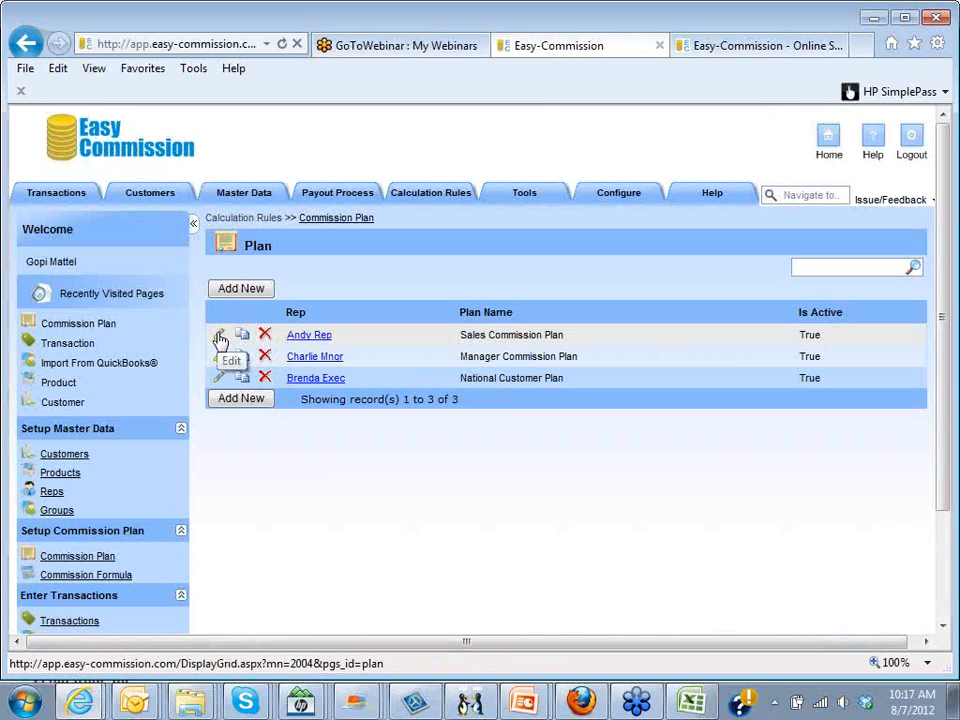
pyautogui.click(219, 340)
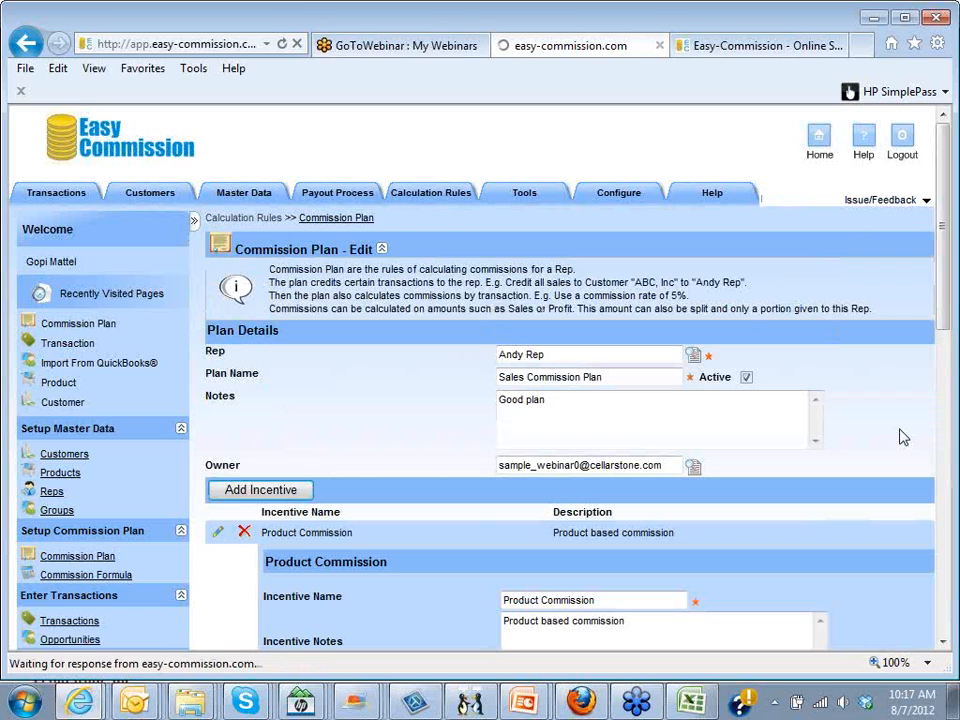
pyautogui.moveTo(939, 308); pyautogui.dragTo(943, 352)
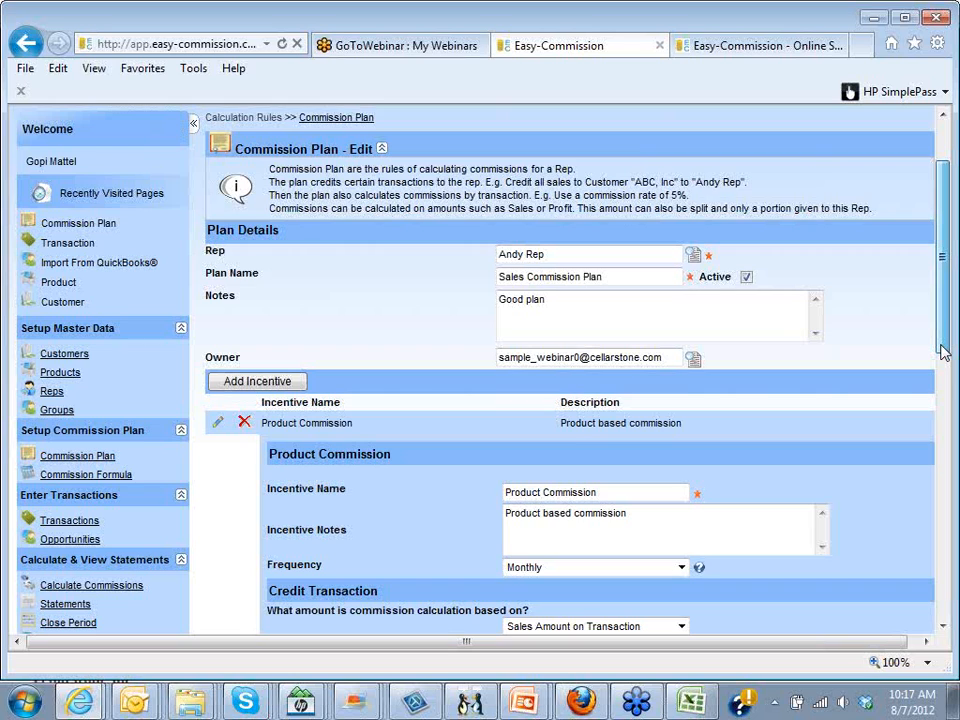
pyautogui.moveTo(943, 352); pyautogui.dragTo(943, 388)
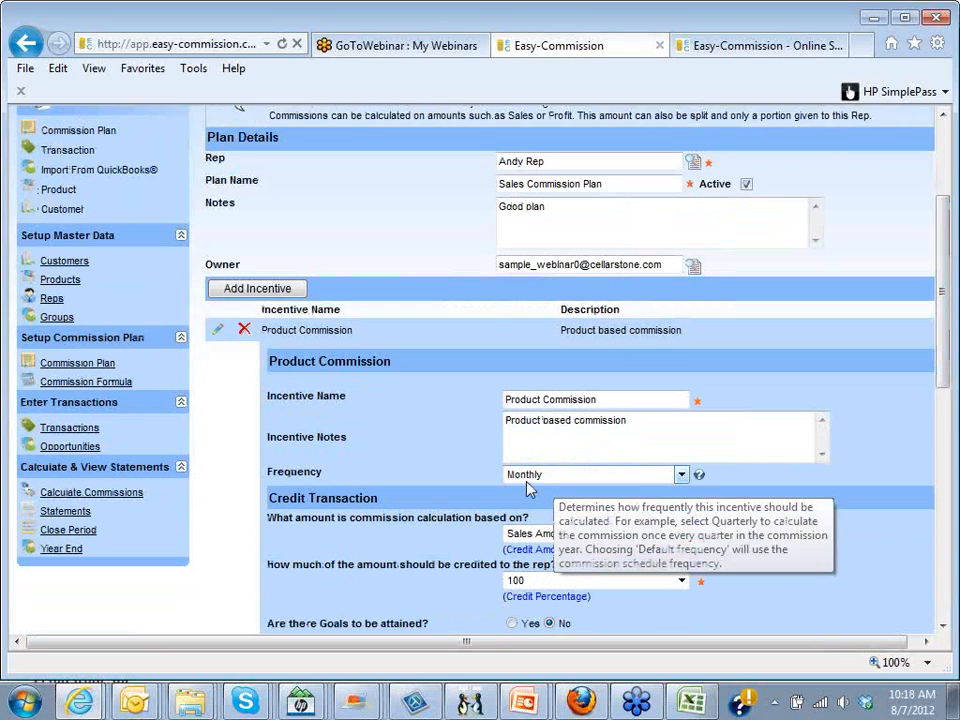
# - Review the Product Commission incentive's transaction crediting rules, additional filters and commission rates by product
pyautogui.moveTo(947, 371); pyautogui.dragTo(947, 372)
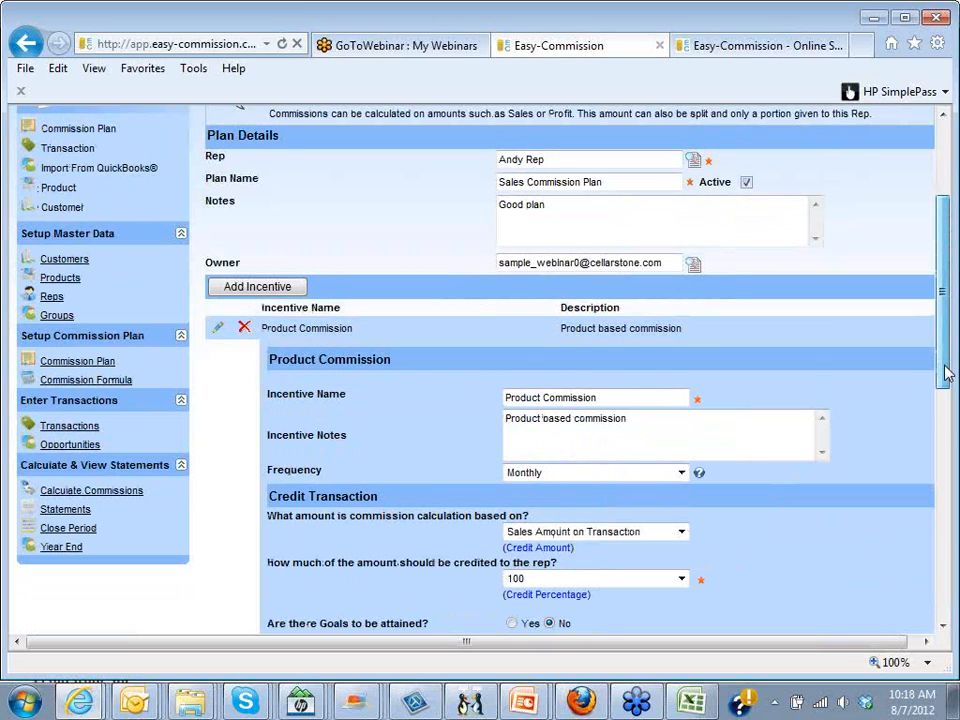
pyautogui.moveTo(947, 373)
pyautogui.mouseDown()
pyautogui.moveTo(946, 422)
pyautogui.moveTo(944, 383)
pyautogui.mouseUp()
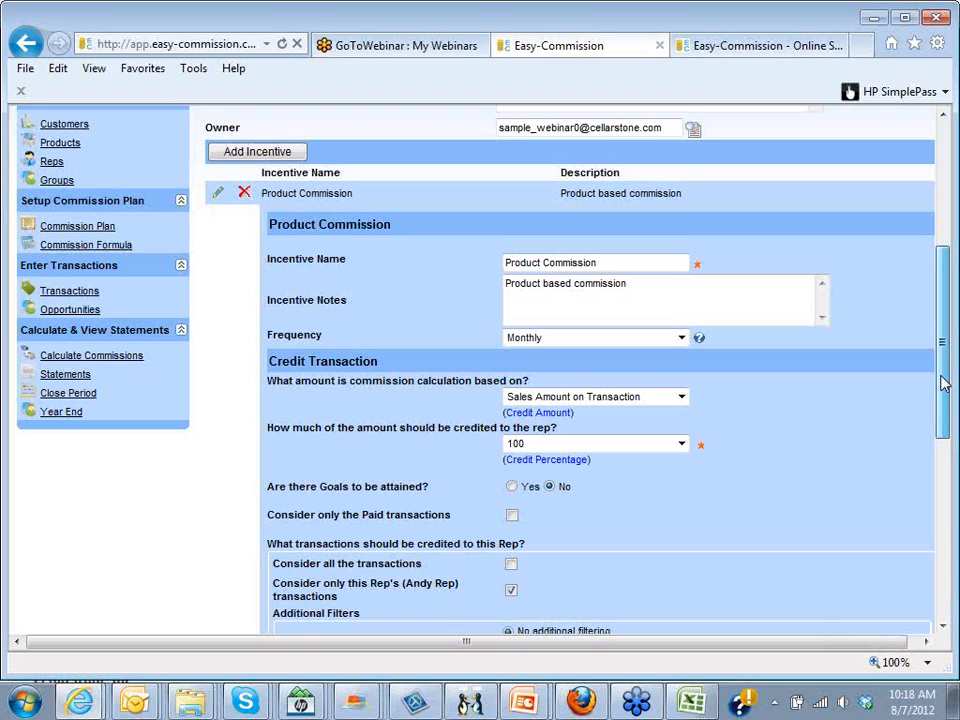
pyautogui.moveTo(944, 383); pyautogui.dragTo(944, 438)
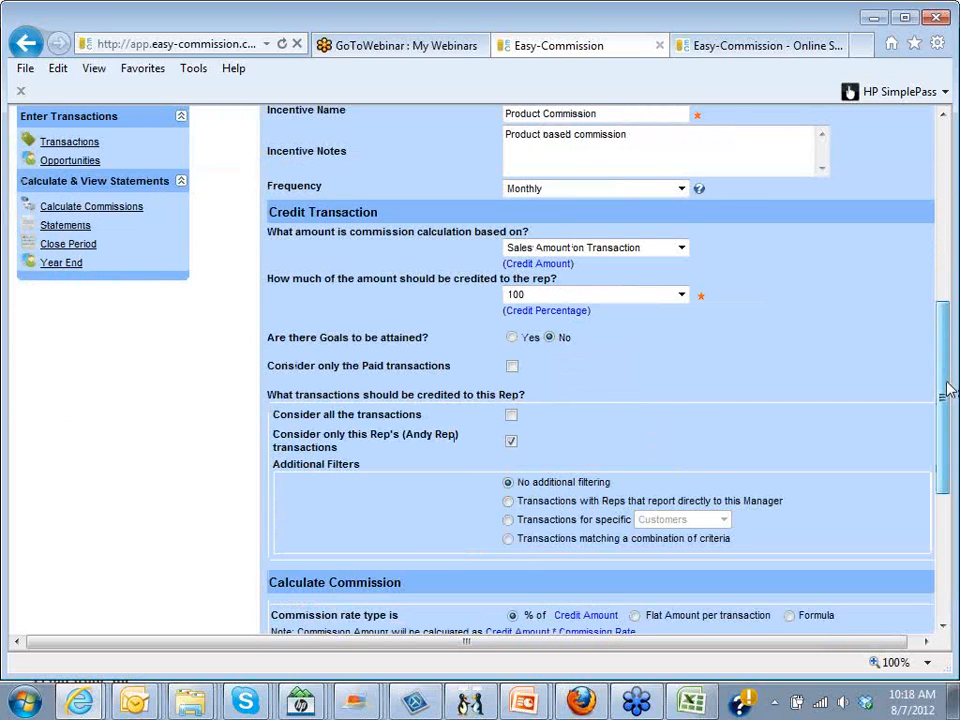
pyautogui.moveTo(946, 390); pyautogui.dragTo(946, 459)
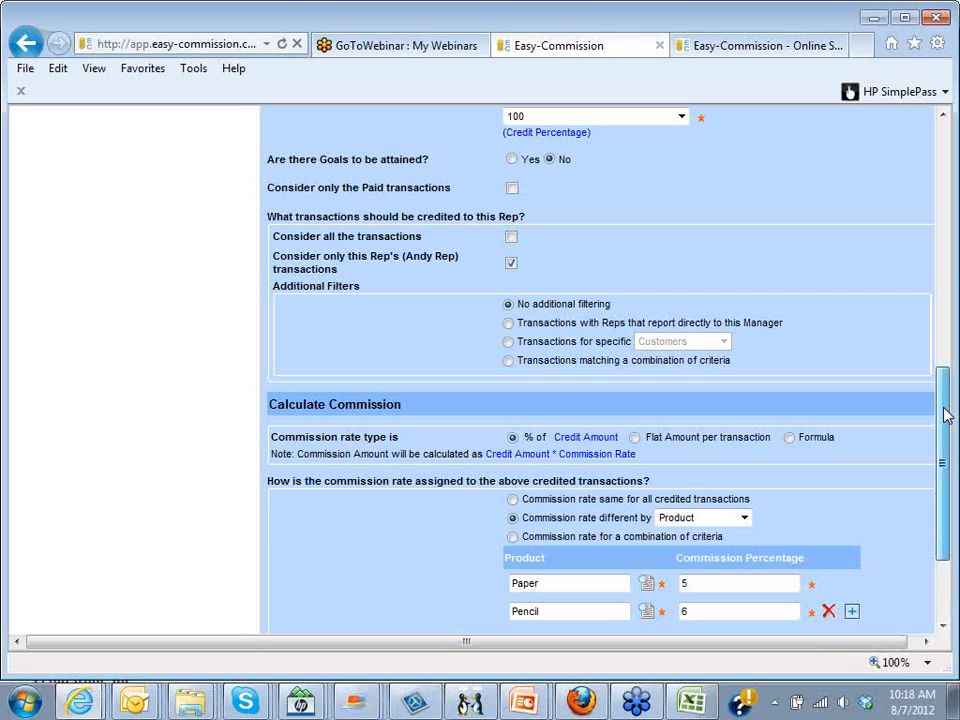
pyautogui.moveTo(945, 413); pyautogui.dragTo(946, 410)
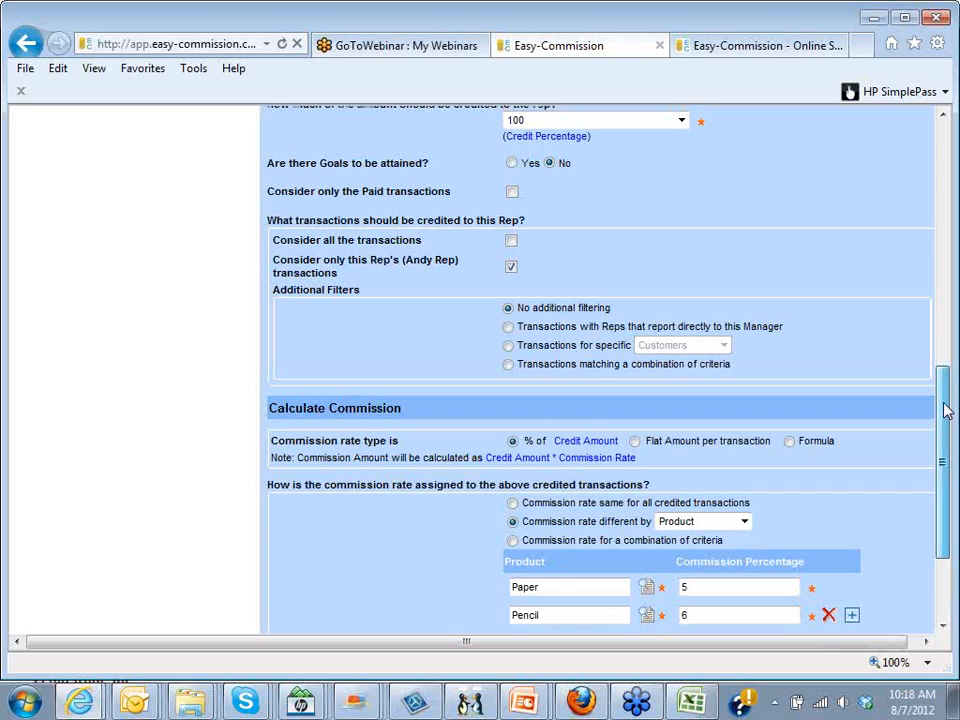
pyautogui.moveTo(946, 410); pyautogui.dragTo(829, 146)
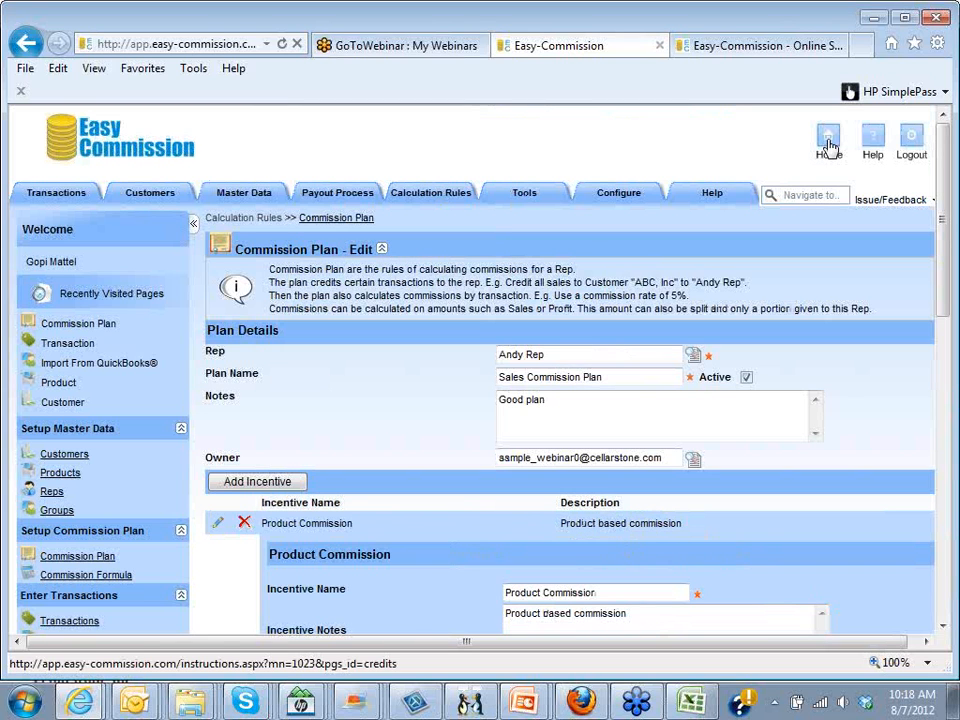
# - Open the commission calculation page from the home page to view the current period, and return to the home page
pyautogui.click(829, 146)
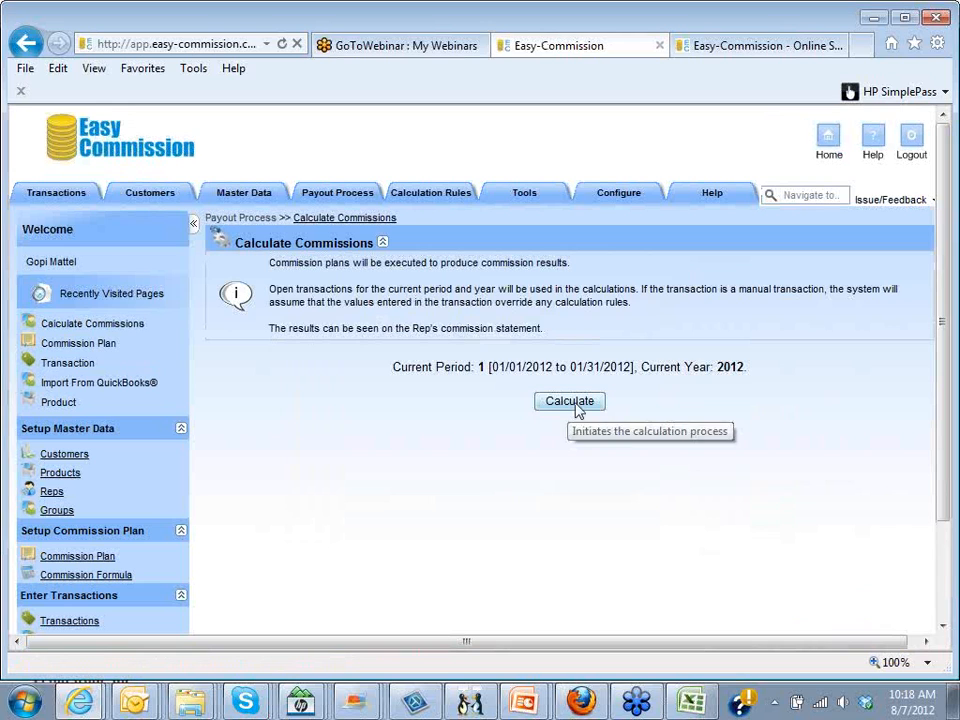
pyautogui.click(827, 152)
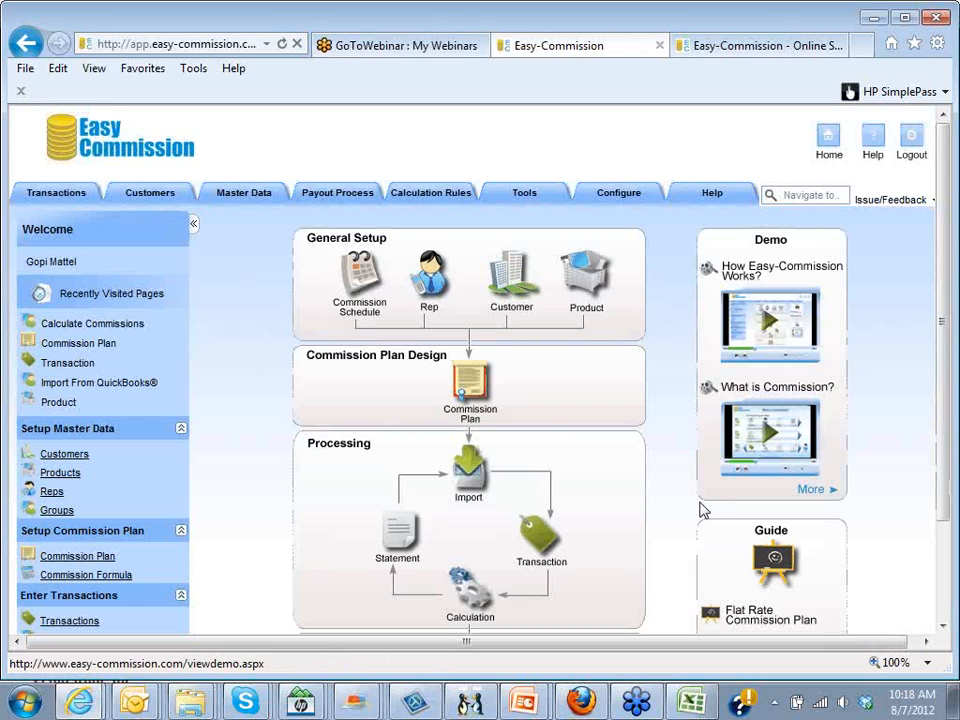
# - Open the commission statement for period 1 of 2012 and review its summary amounts and transaction lines
pyautogui.click(401, 540)
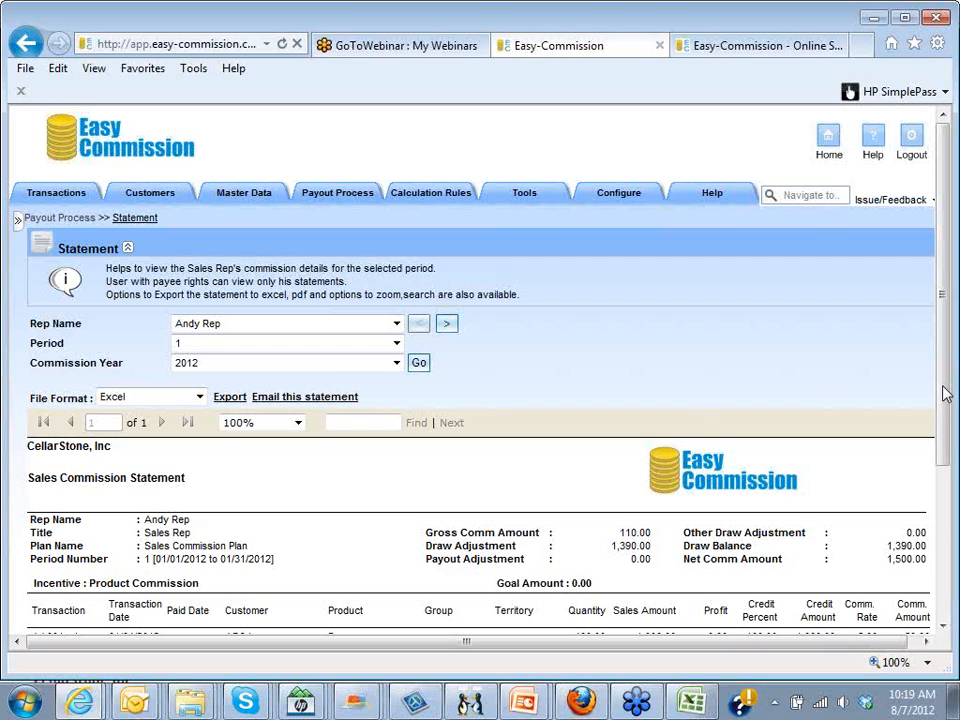
pyautogui.moveTo(946, 394); pyautogui.dragTo(946, 461)
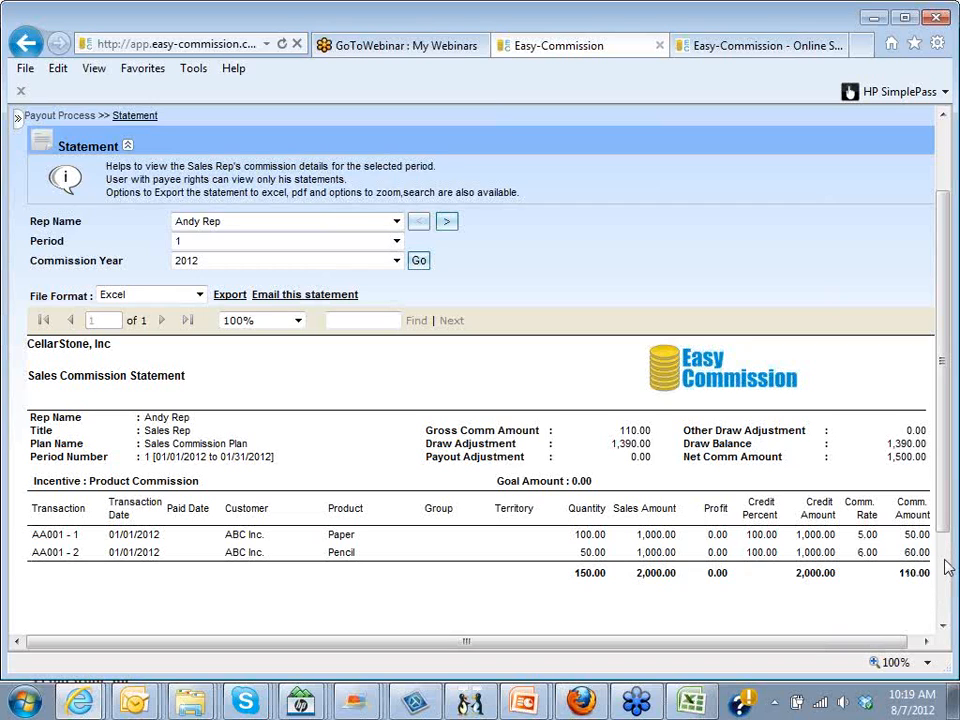
pyautogui.moveTo(948, 522); pyautogui.dragTo(948, 525)
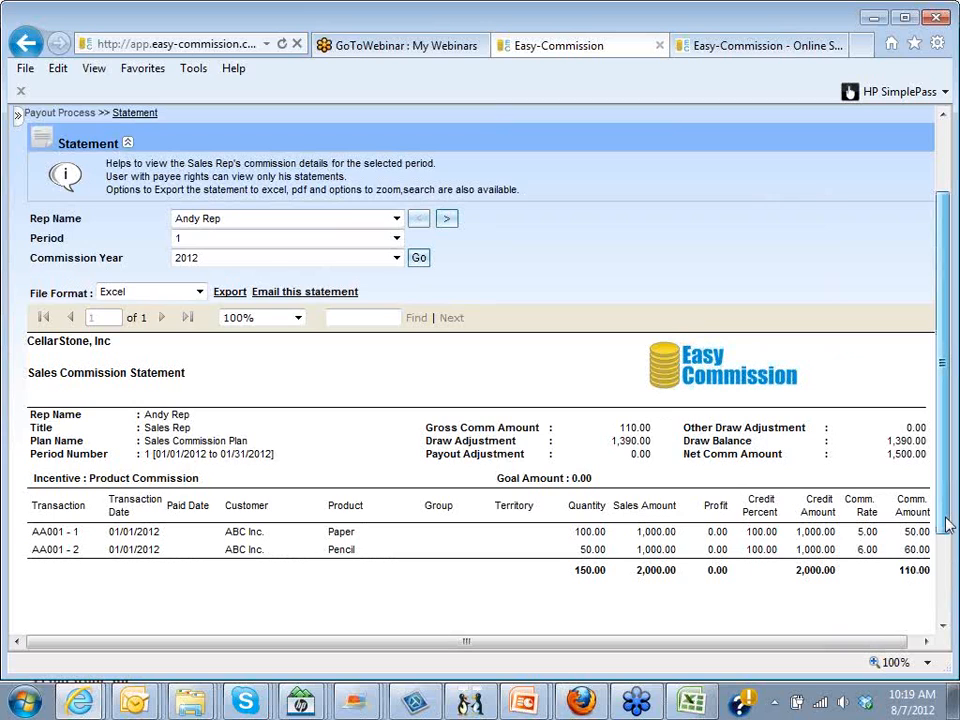
pyautogui.moveTo(948, 525); pyautogui.dragTo(948, 540)
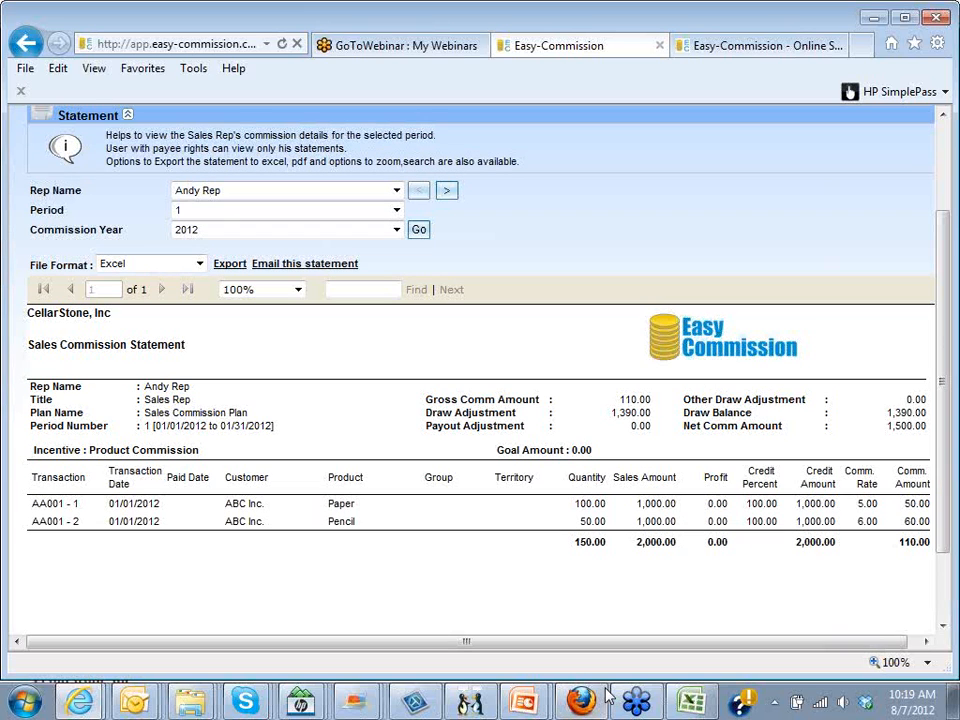
# - Switch to the Easy-Commission window in Mozilla Firefox and review the rep login's available menus and commission statement
pyautogui.moveTo(583, 699)
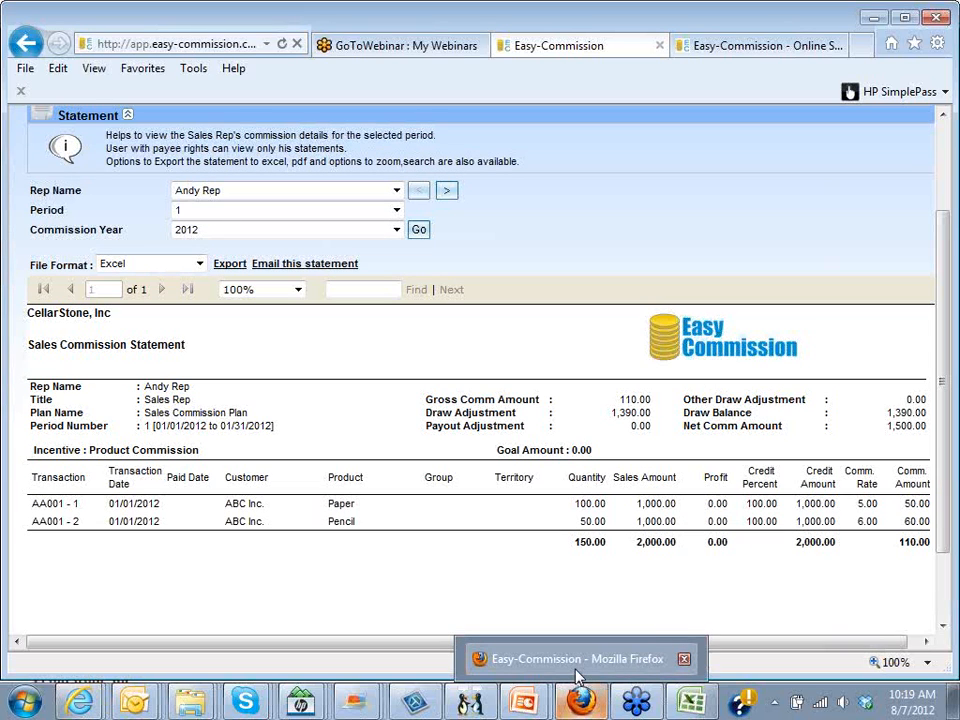
pyautogui.click(578, 660)
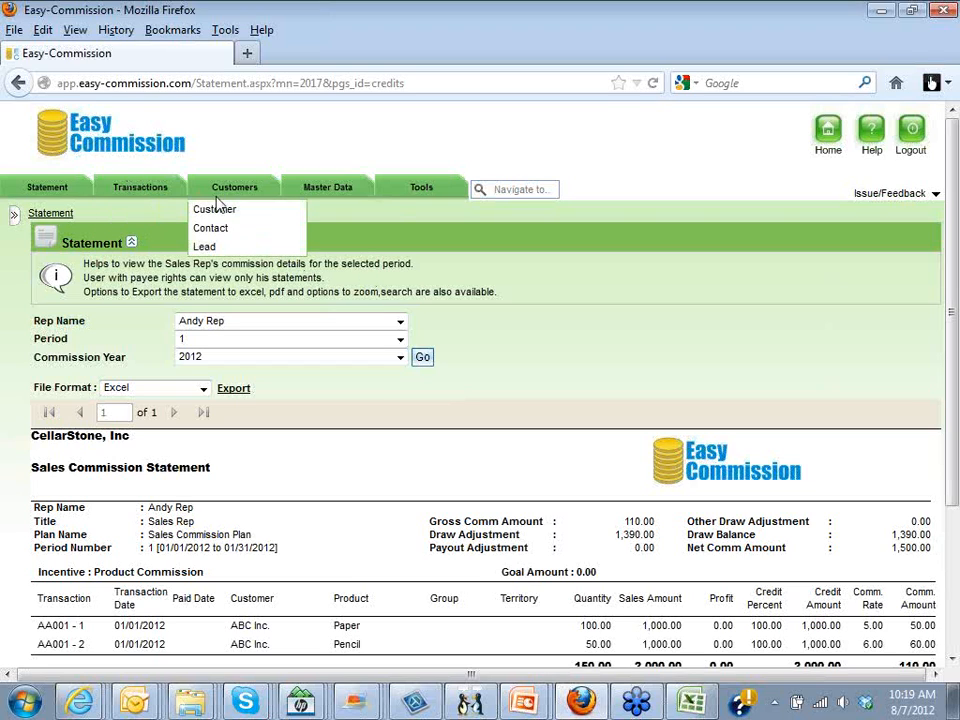
pyautogui.moveTo(303, 205)
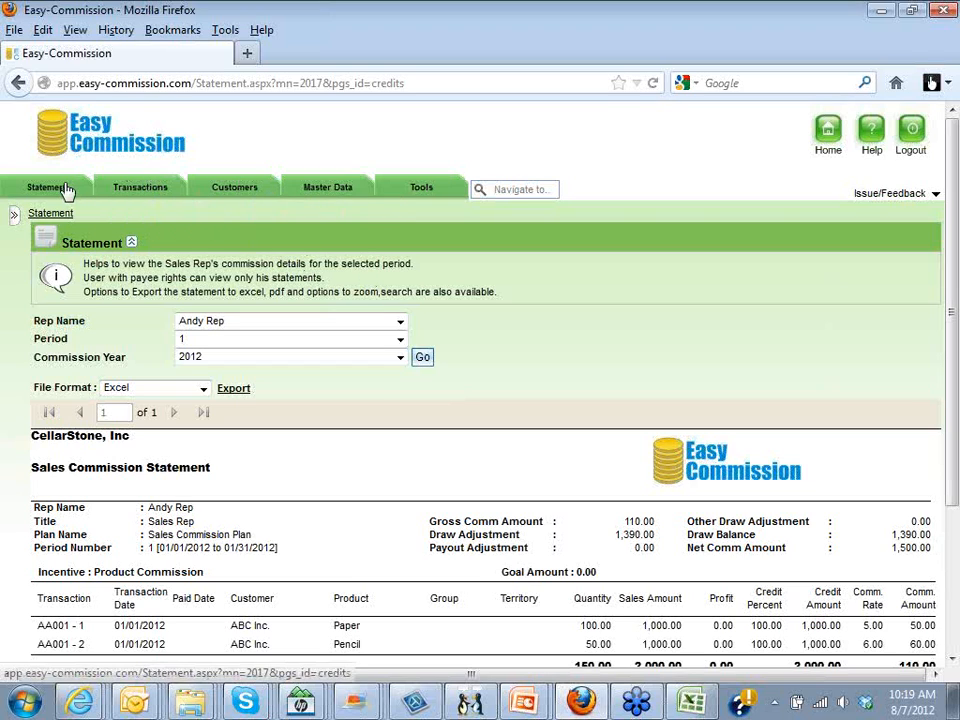
pyautogui.moveTo(97, 188)
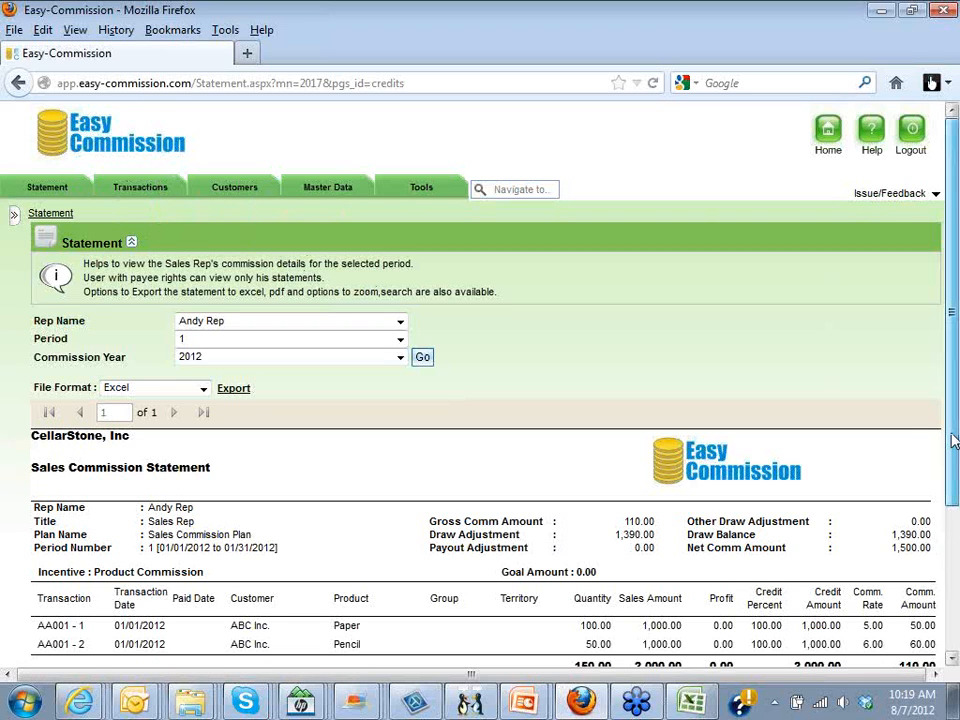
pyautogui.moveTo(952, 441); pyautogui.dragTo(952, 445)
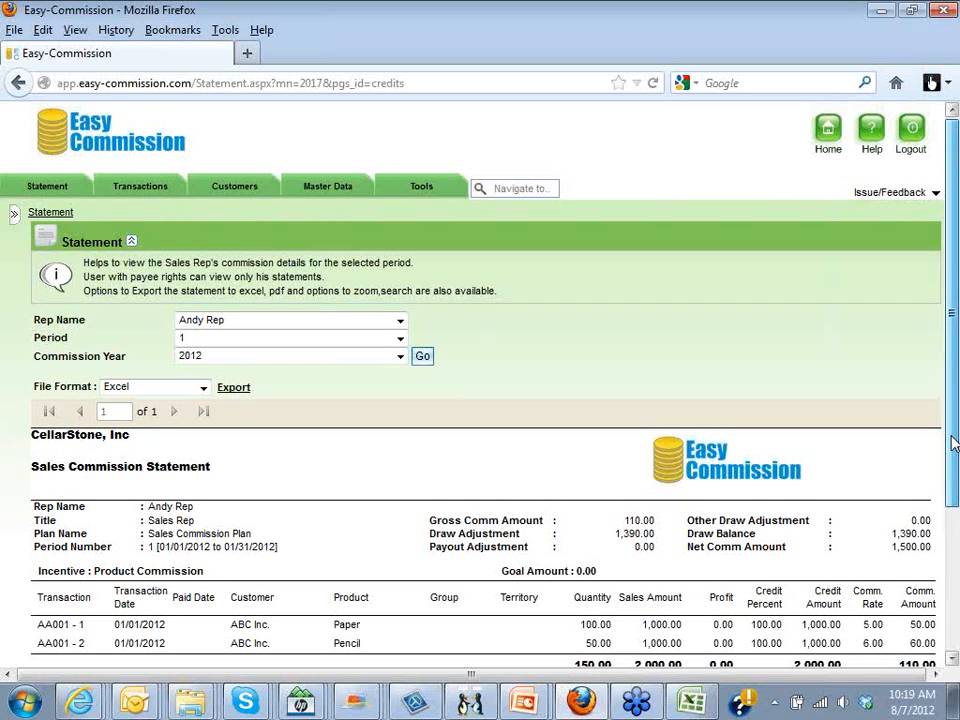
pyautogui.moveTo(952, 445); pyautogui.dragTo(911, 600)
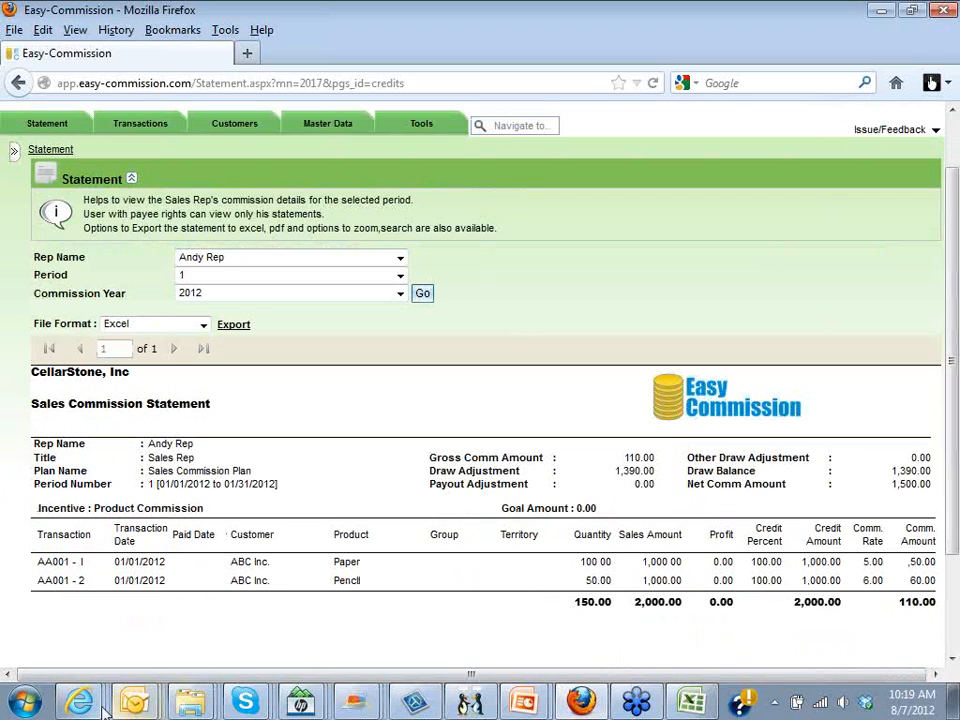
# - Switch back to Easy-Commission in Internet Explorer and return from the statement to the home page
pyautogui.moveTo(88, 706)
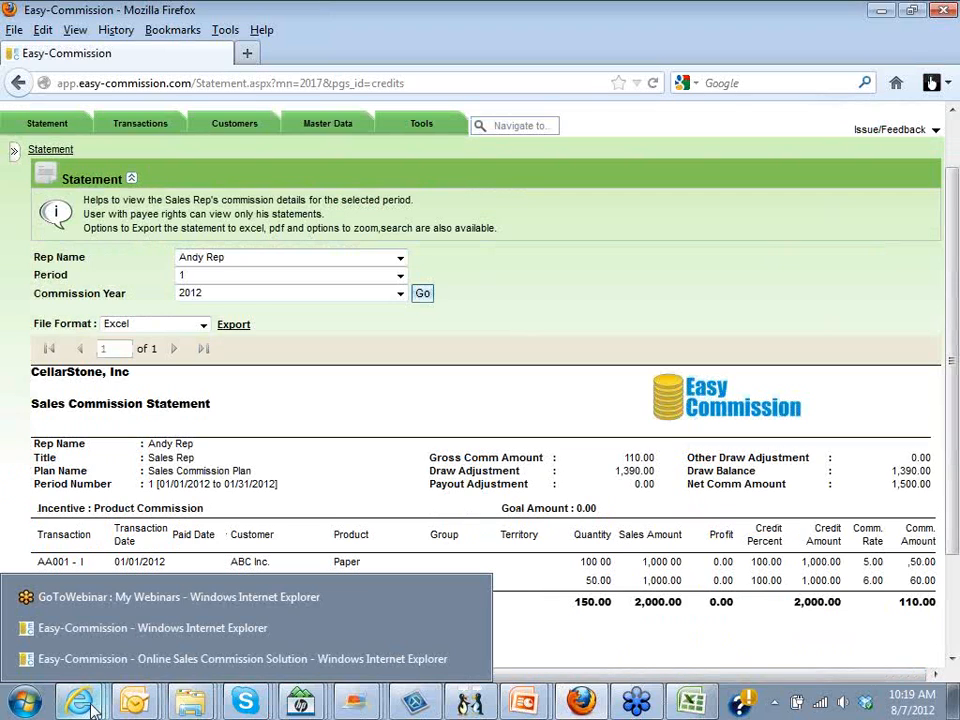
pyautogui.click(165, 634)
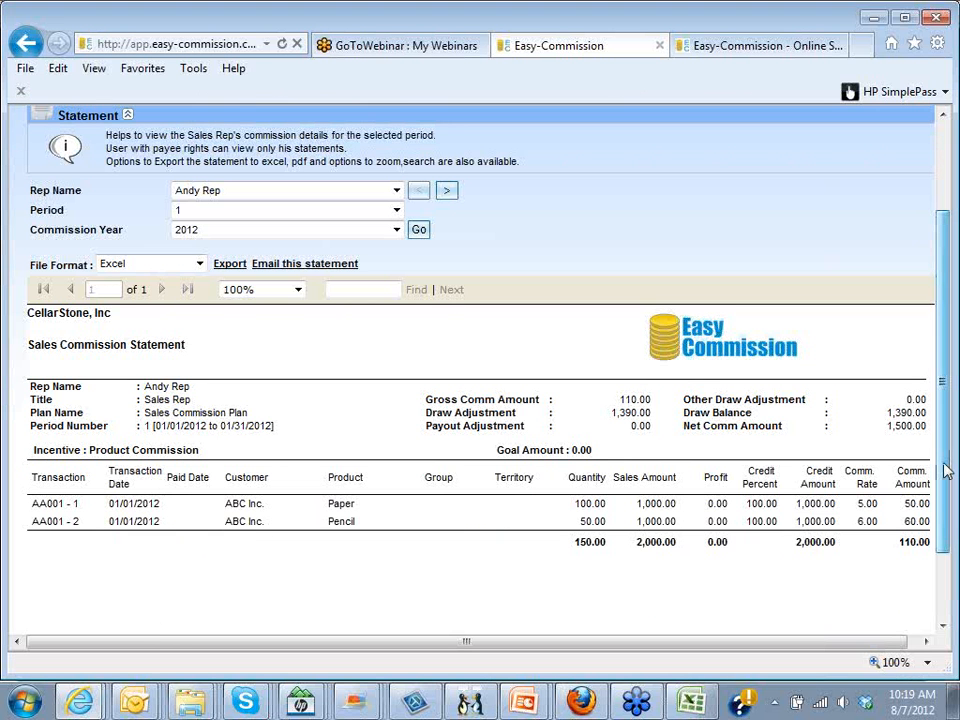
pyautogui.moveTo(947, 471); pyautogui.dragTo(947, 380)
pyautogui.click(833, 154)
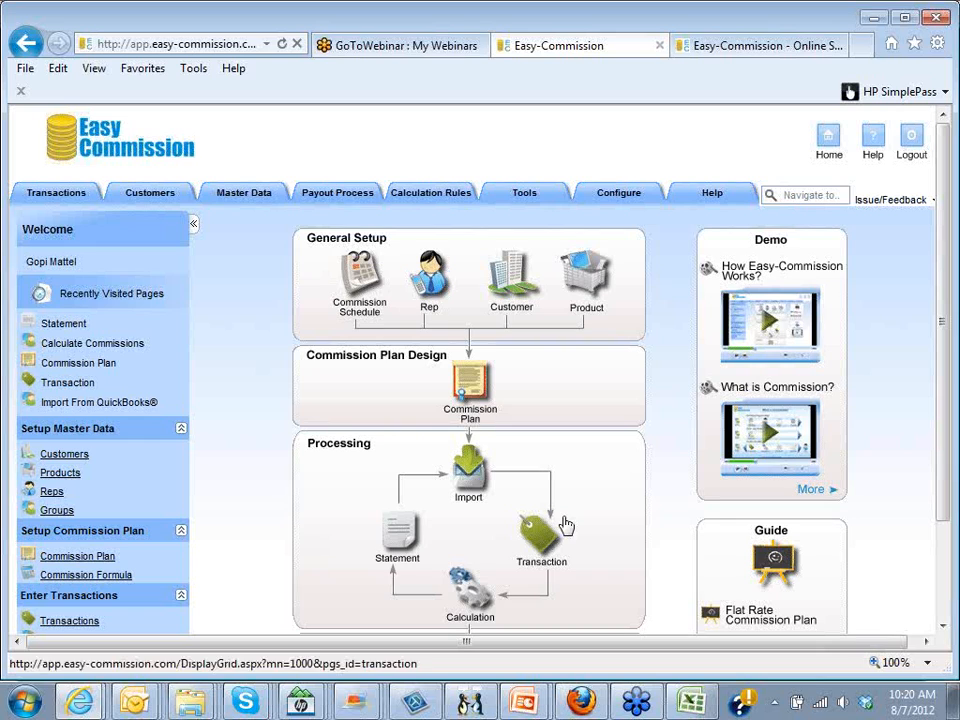
# - Switch to the PowerPoint slide show of the webinar slides and show the New Features slide on commission calculations
pyautogui.moveTo(521, 708)
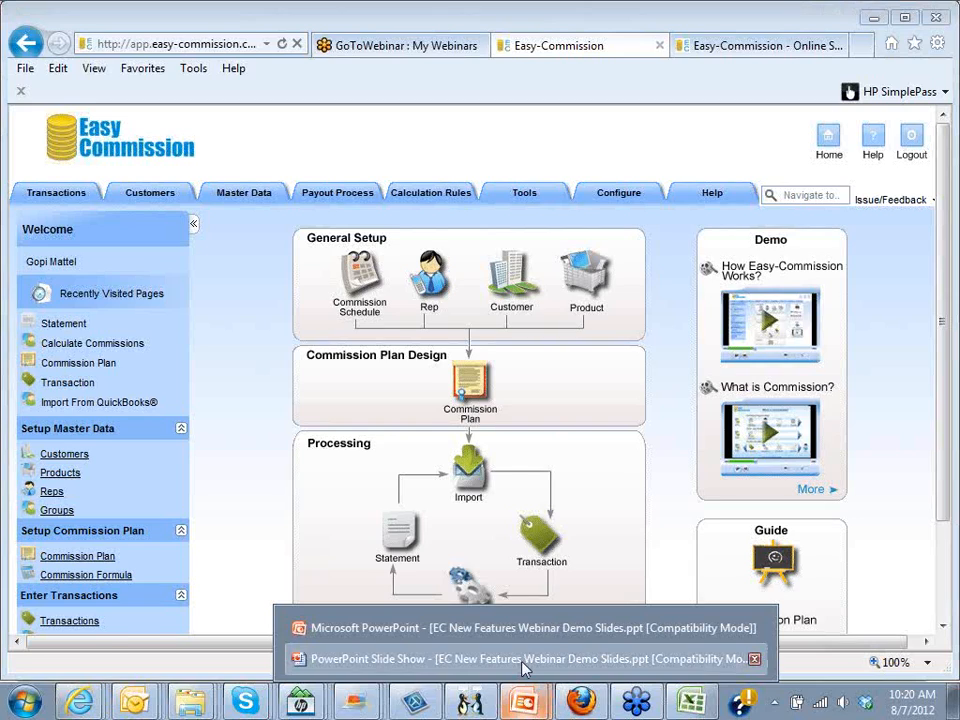
pyautogui.click(522, 660)
pyautogui.click(615, 314)
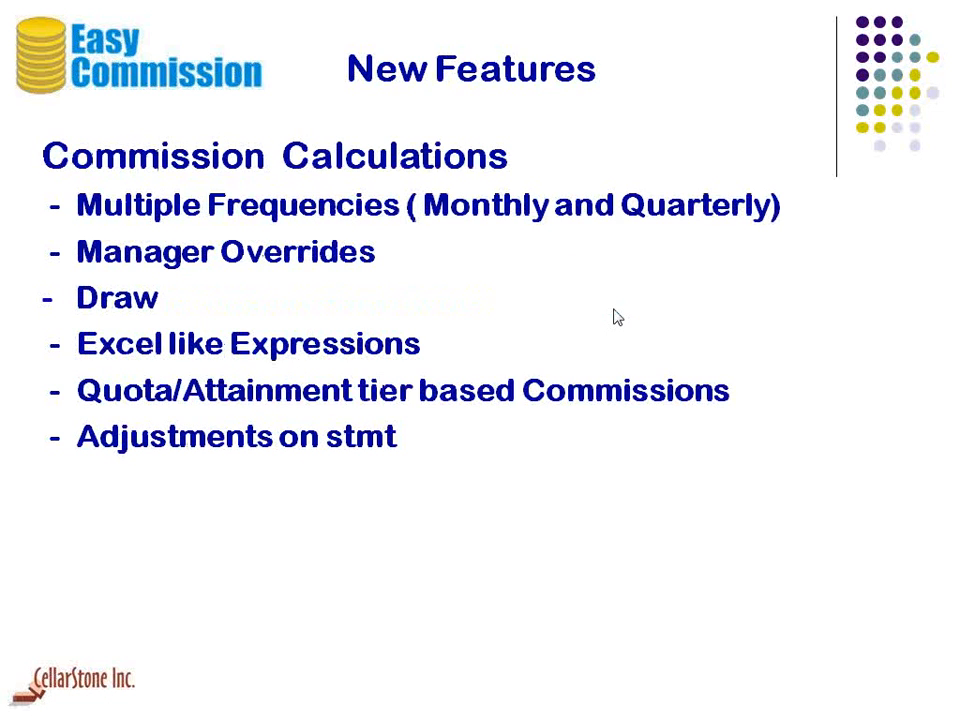
pyautogui.click(617, 317)
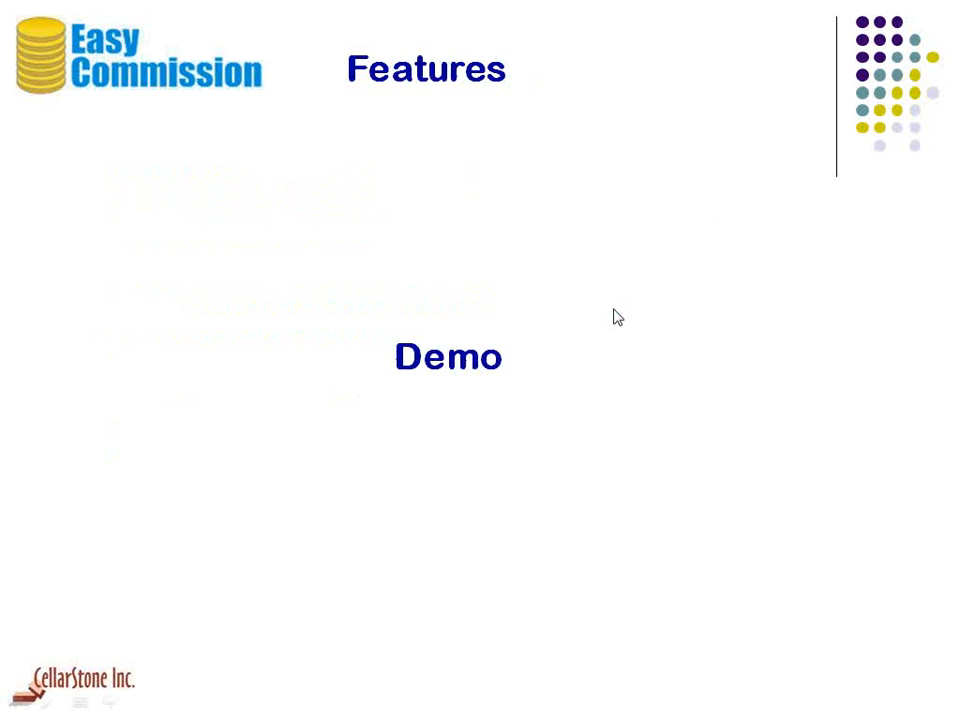
pyautogui.click(617, 317)
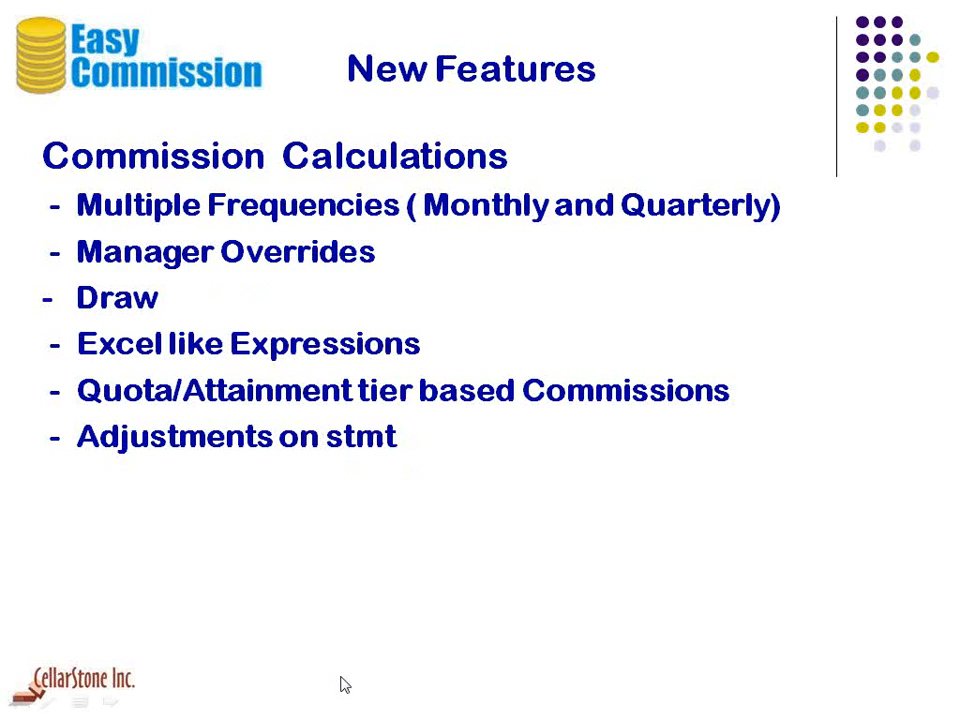
# - Switch to Easy-Commission in Internet Explorer, open the Sales Commission Plan for editing and review its Product Commission incentive's frequency options
pyautogui.hotkey('alt', 'Tab')
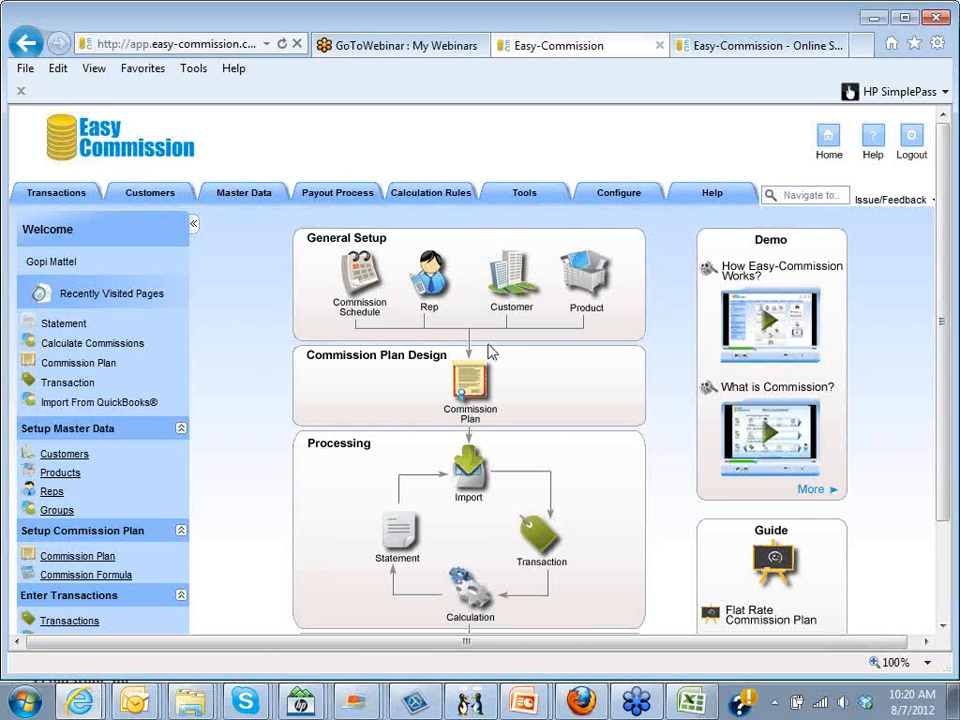
pyautogui.click(478, 378)
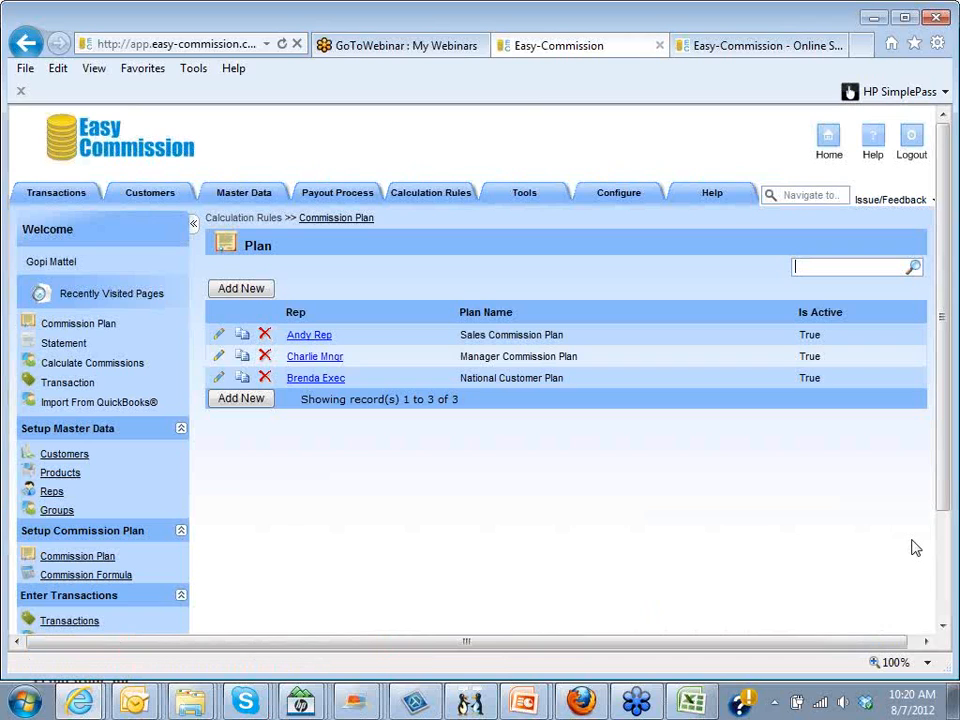
pyautogui.click(219, 337)
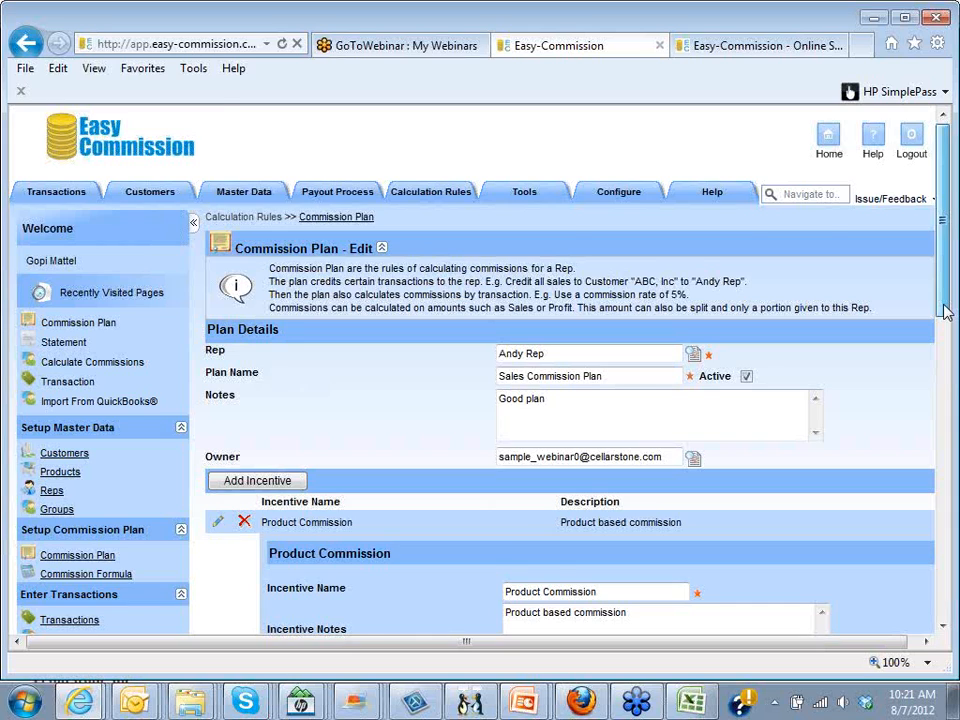
pyautogui.scroll(-3, 900, 400)
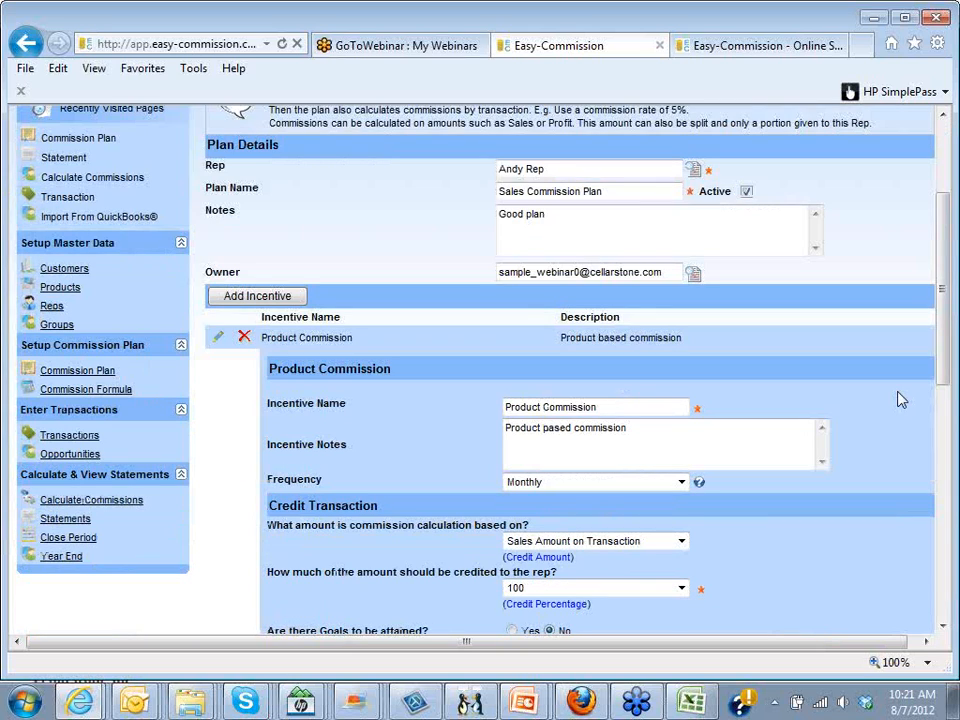
pyautogui.click(681, 482)
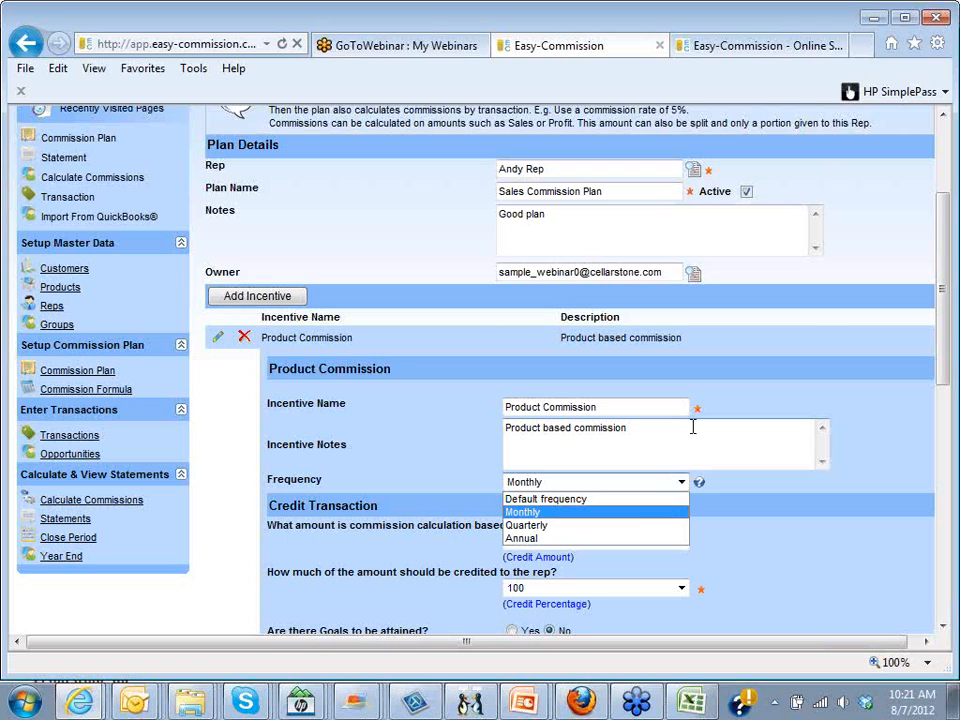
pyautogui.click(944, 367)
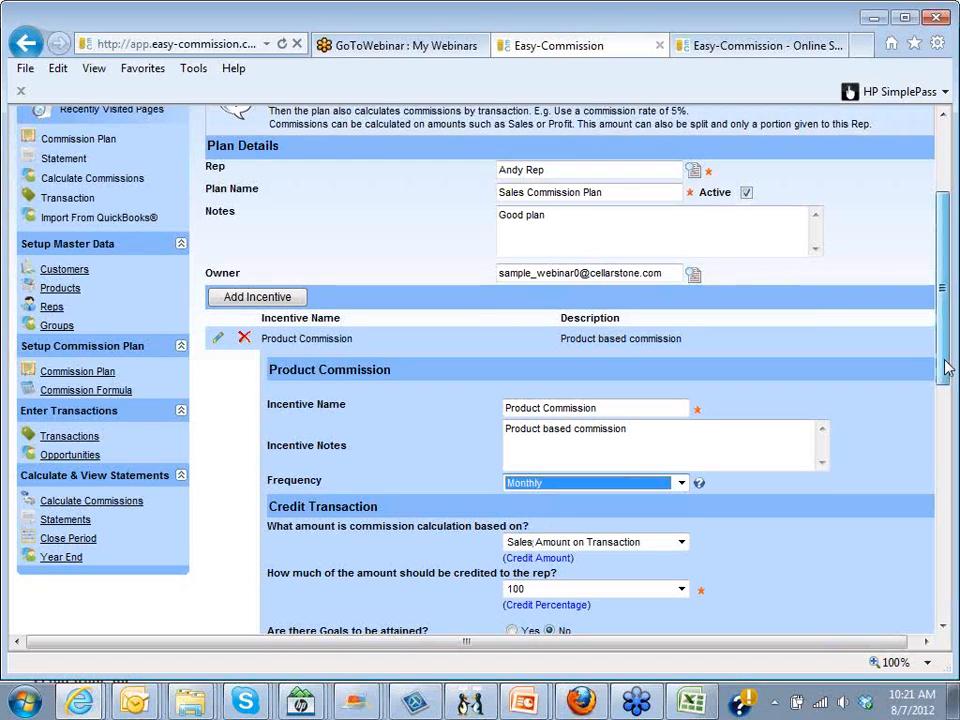
# - Expand the Sales Commission Plan's Draw section and review its draw type options, amount and start and end dates
pyautogui.moveTo(945, 361); pyautogui.dragTo(945, 362)
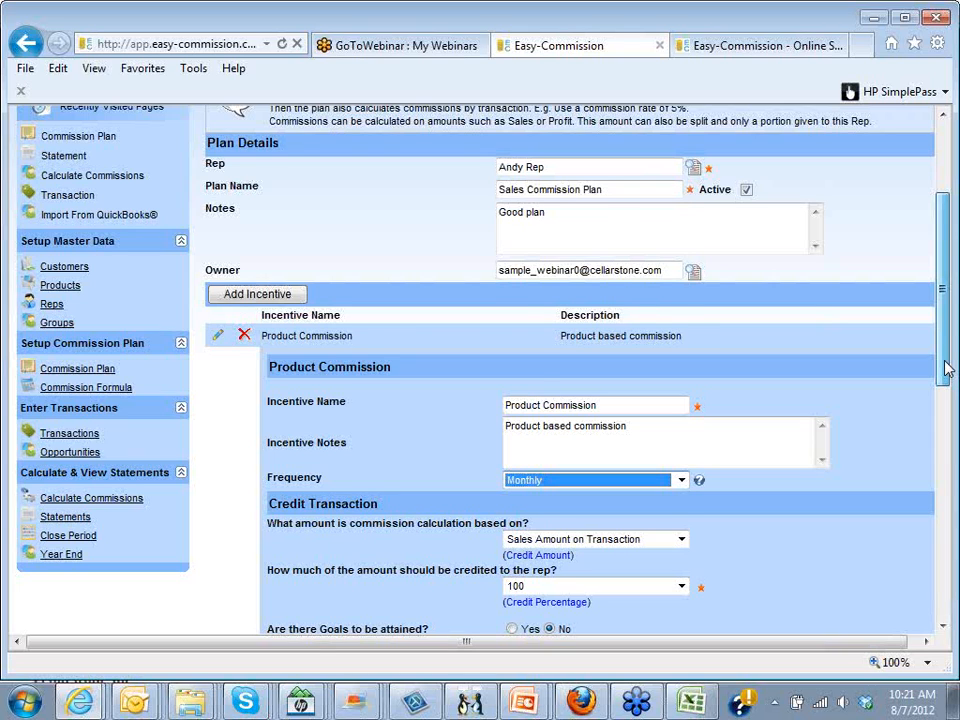
pyautogui.moveTo(946, 368); pyautogui.dragTo(946, 462)
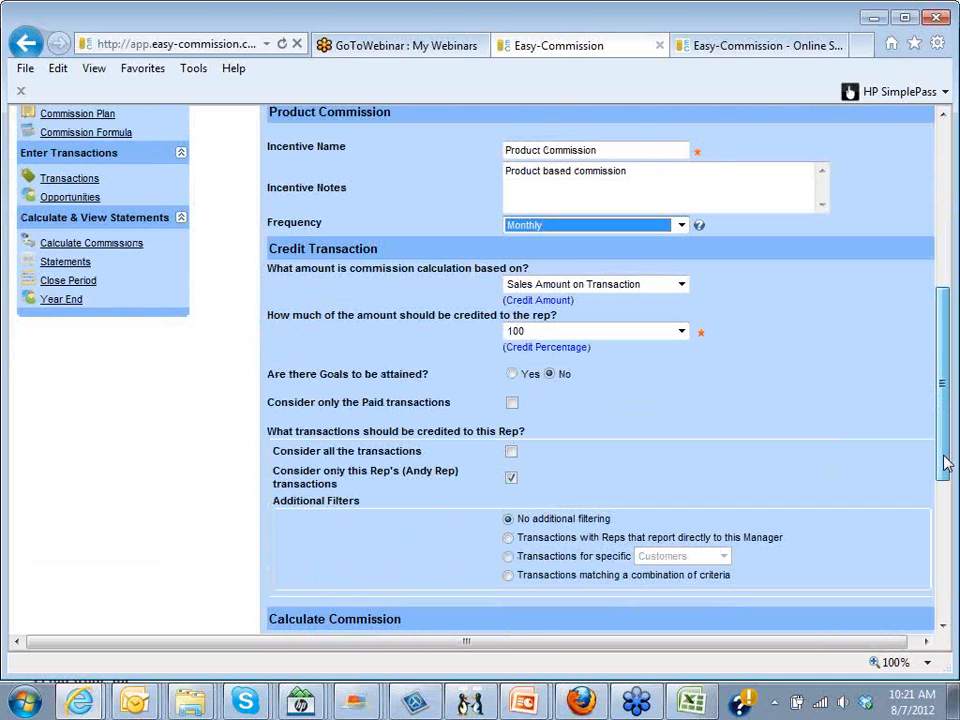
pyautogui.moveTo(946, 462); pyautogui.dragTo(940, 615)
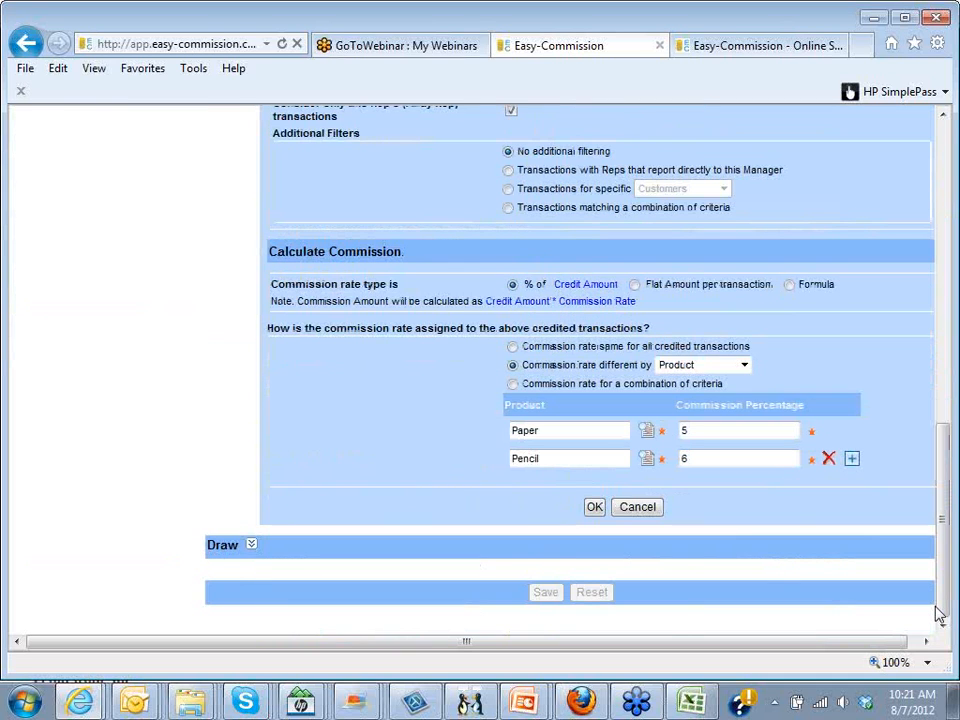
pyautogui.click(251, 544)
pyautogui.moveTo(948, 494); pyautogui.dragTo(946, 549)
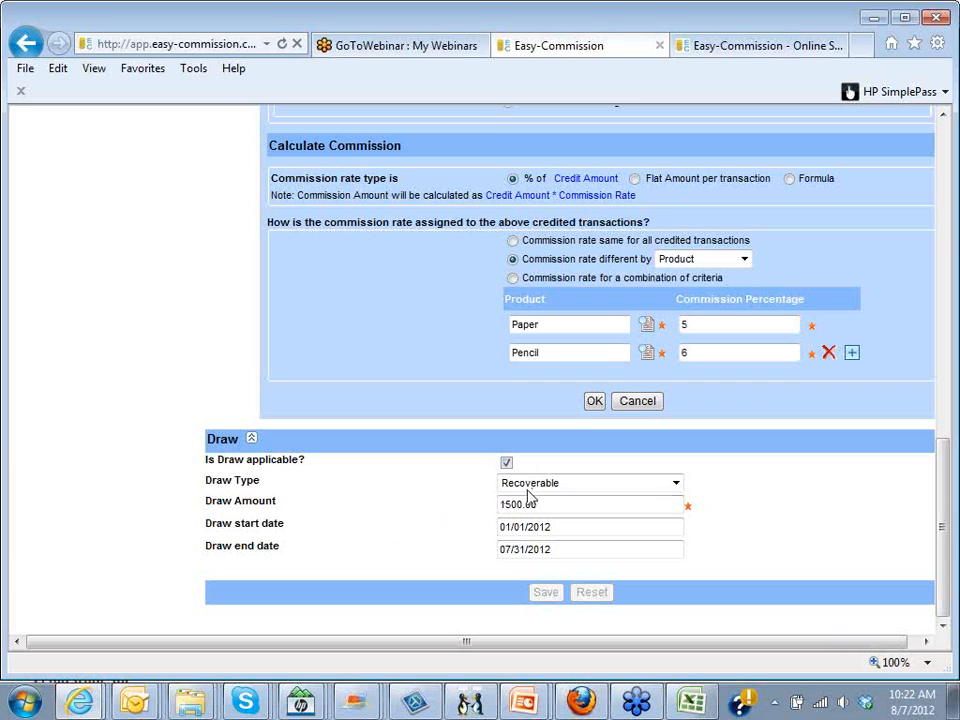
pyautogui.write('.')
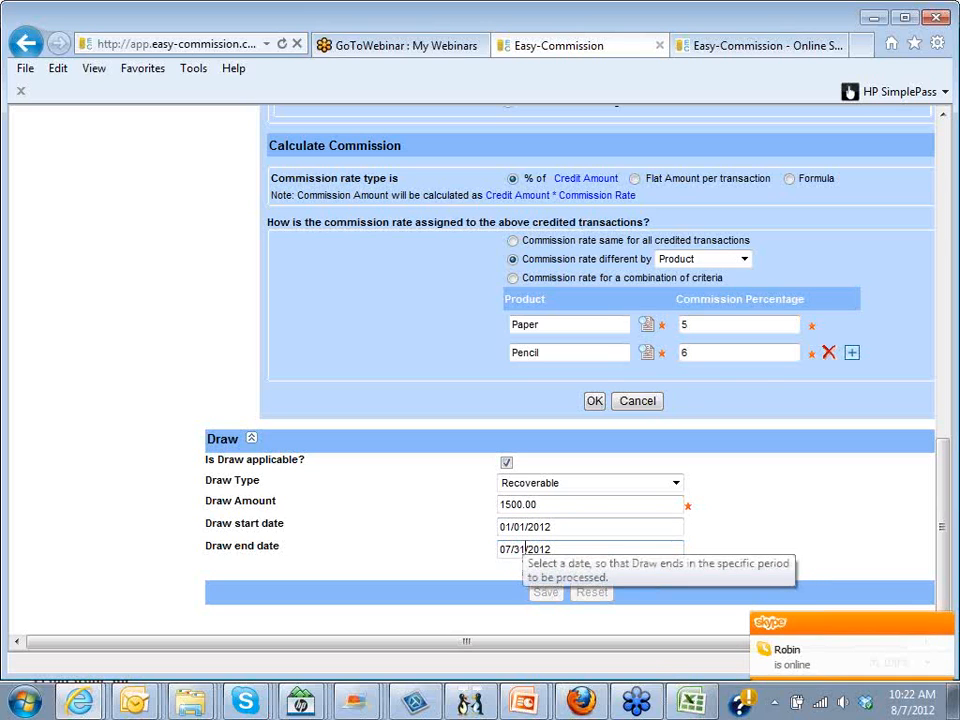
pyautogui.click(676, 484)
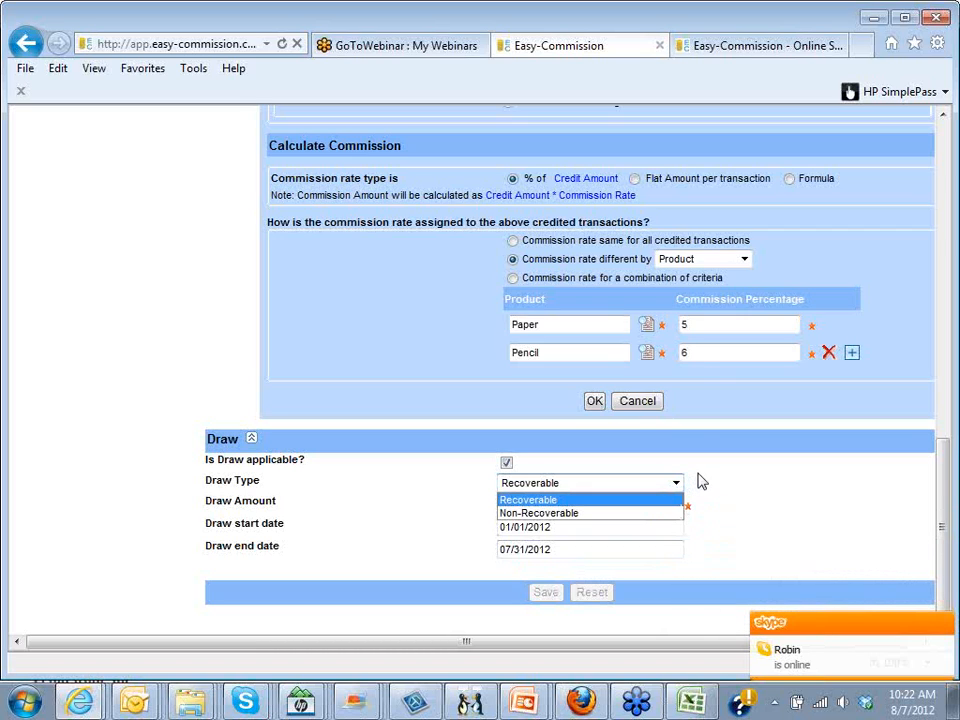
pyautogui.click(705, 478)
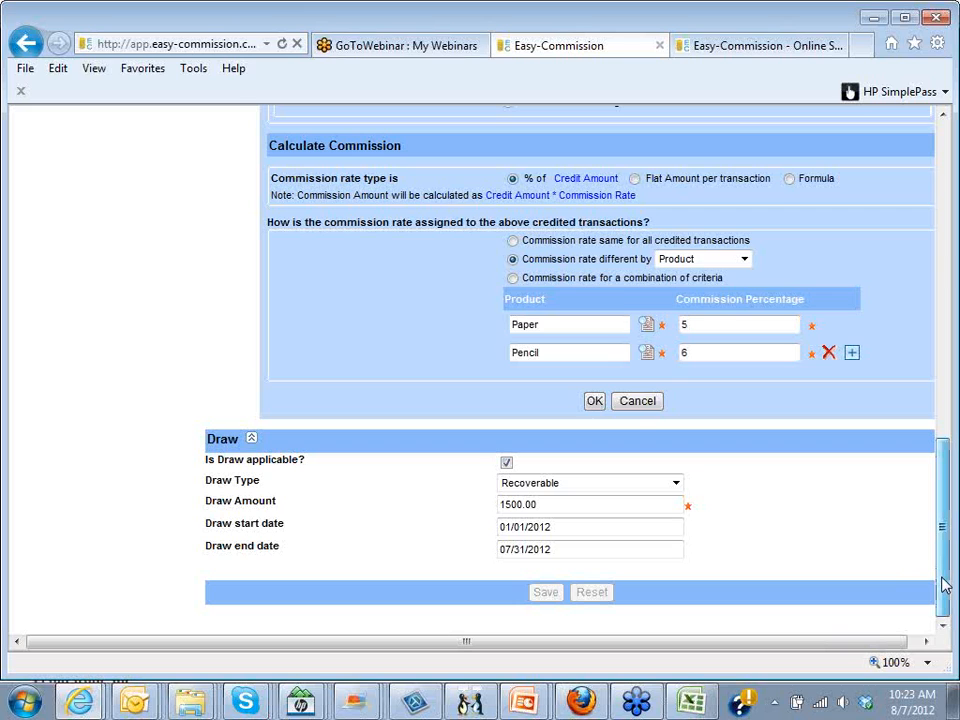
pyautogui.moveTo(945, 587); pyautogui.dragTo(945, 572)
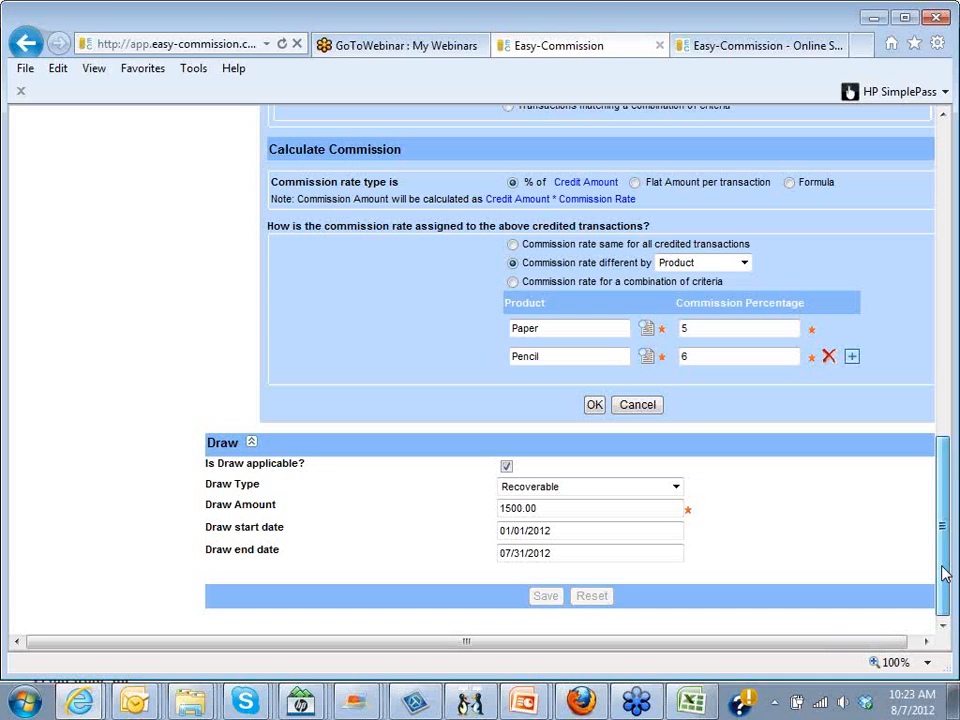
# - Check the reps' manager assignments in the rep list and open the Manager Commission Plan for editing
pyautogui.moveTo(945, 573); pyautogui.dragTo(945, 279)
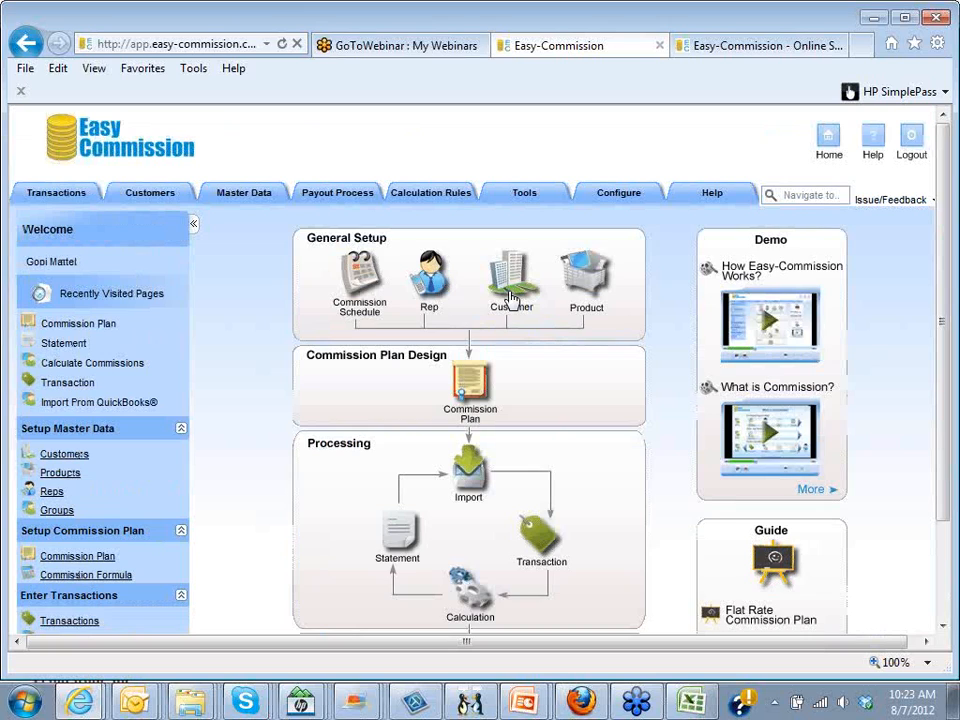
pyautogui.click(433, 287)
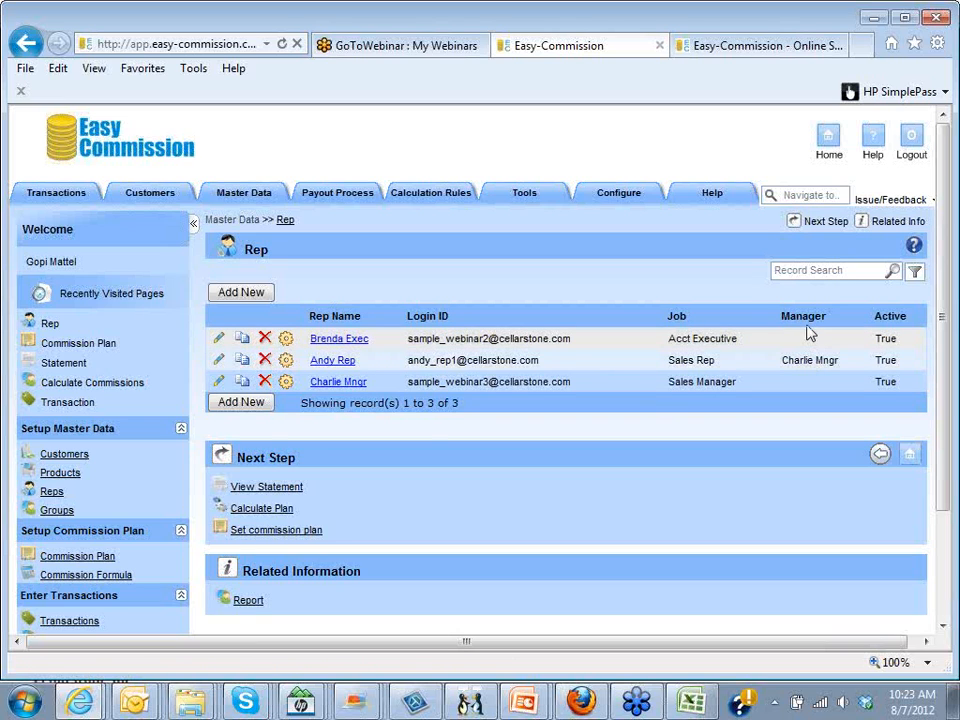
pyautogui.click(73, 348)
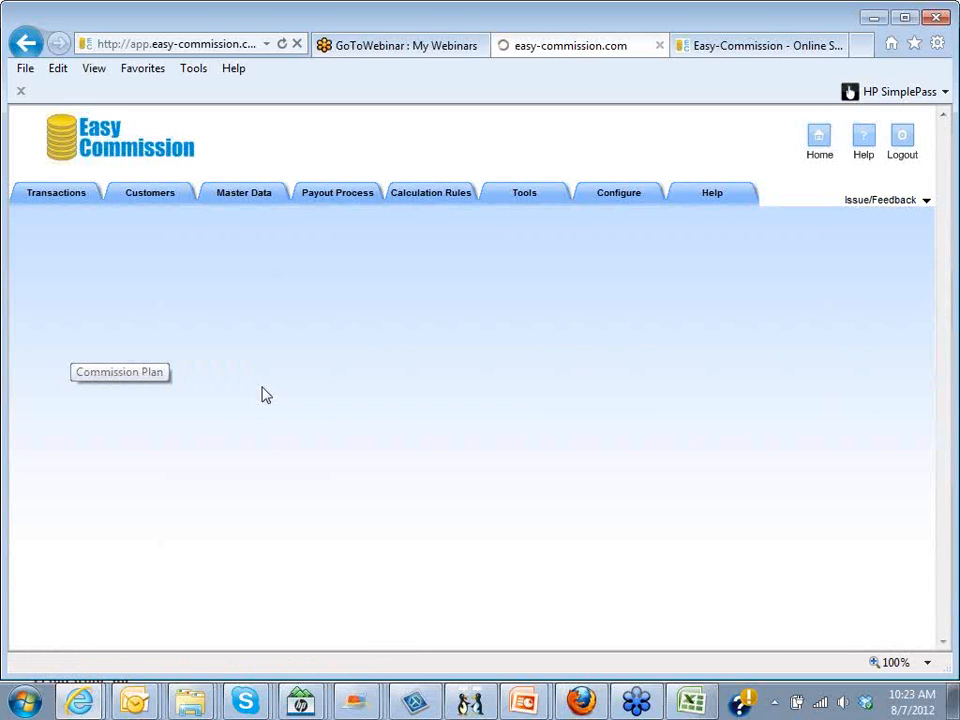
pyautogui.click(216, 354)
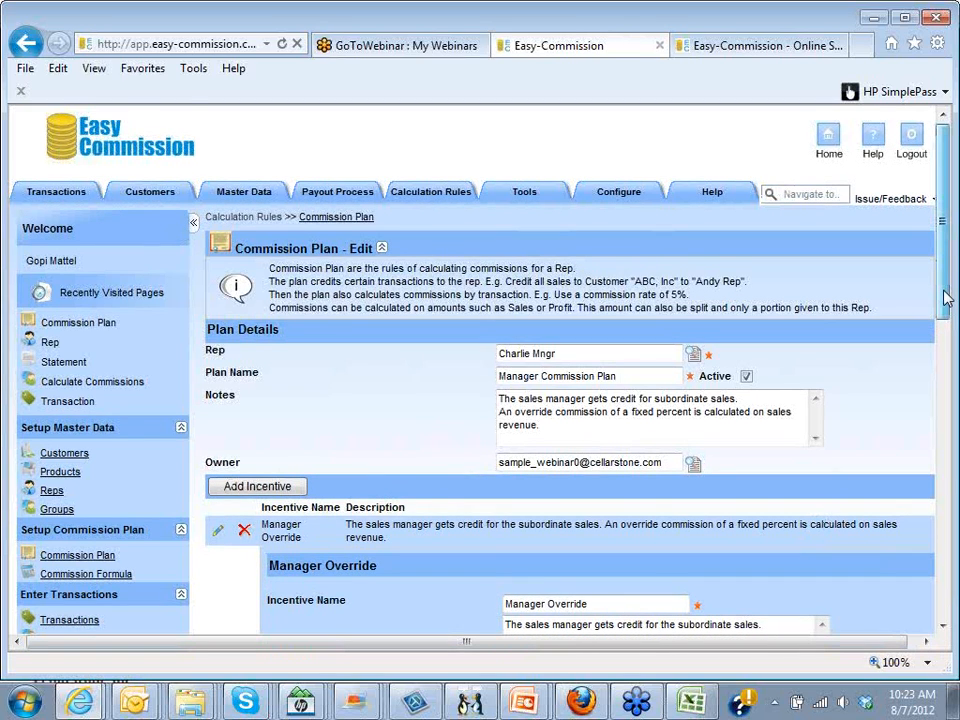
# - Review the Manager Override incentive's credit settings, its filter for reps reporting directly to the manager, and its commission rate
pyautogui.moveTo(946, 298); pyautogui.dragTo(946, 396)
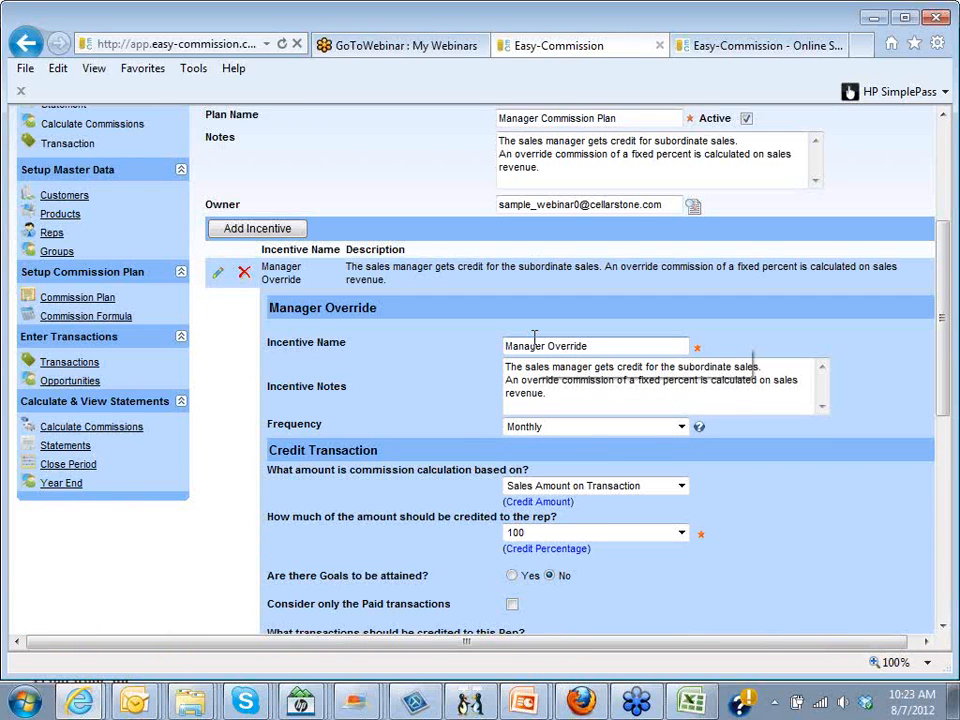
pyautogui.moveTo(946, 396); pyautogui.dragTo(949, 484)
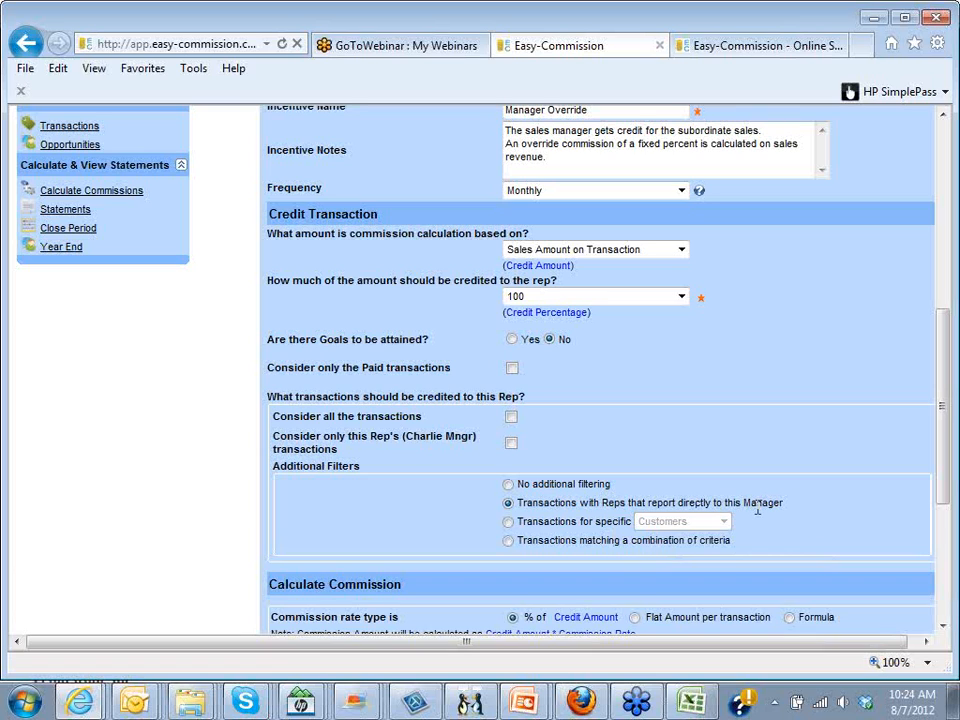
pyautogui.moveTo(647, 505)
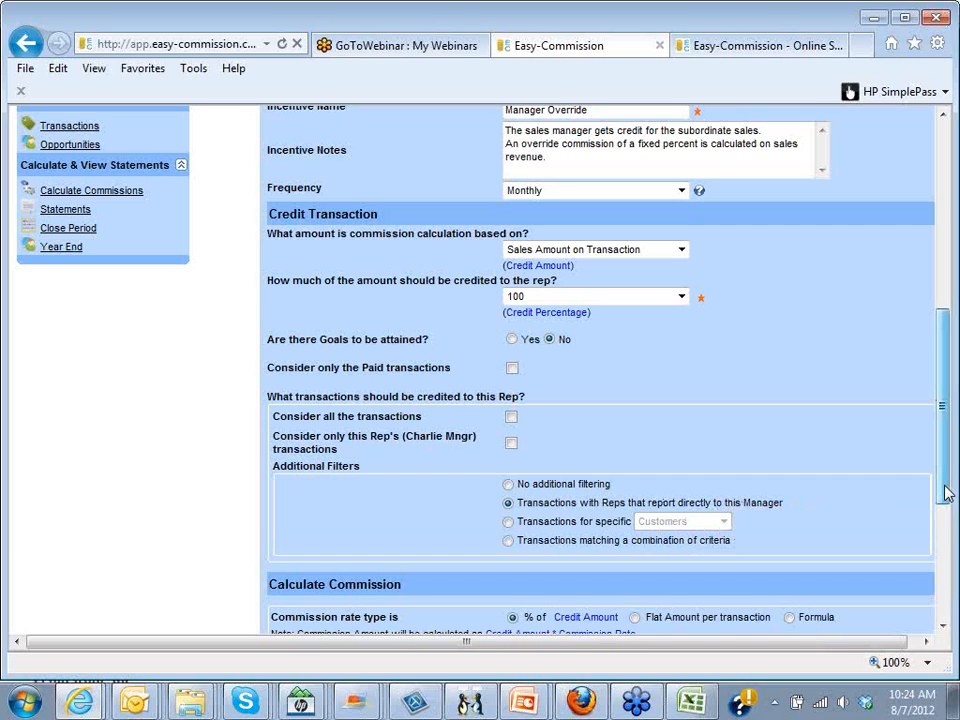
pyautogui.moveTo(945, 487); pyautogui.dragTo(945, 489)
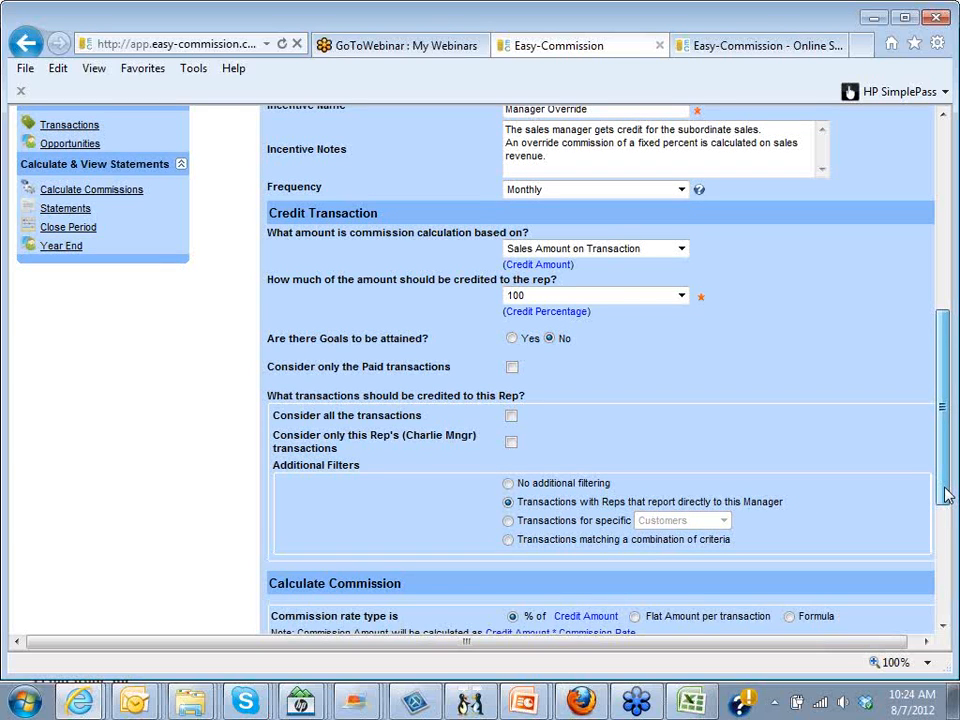
pyautogui.moveTo(945, 494)
pyautogui.mouseDown()
pyautogui.moveTo(945, 536)
pyautogui.moveTo(953, 473)
pyautogui.mouseUp()
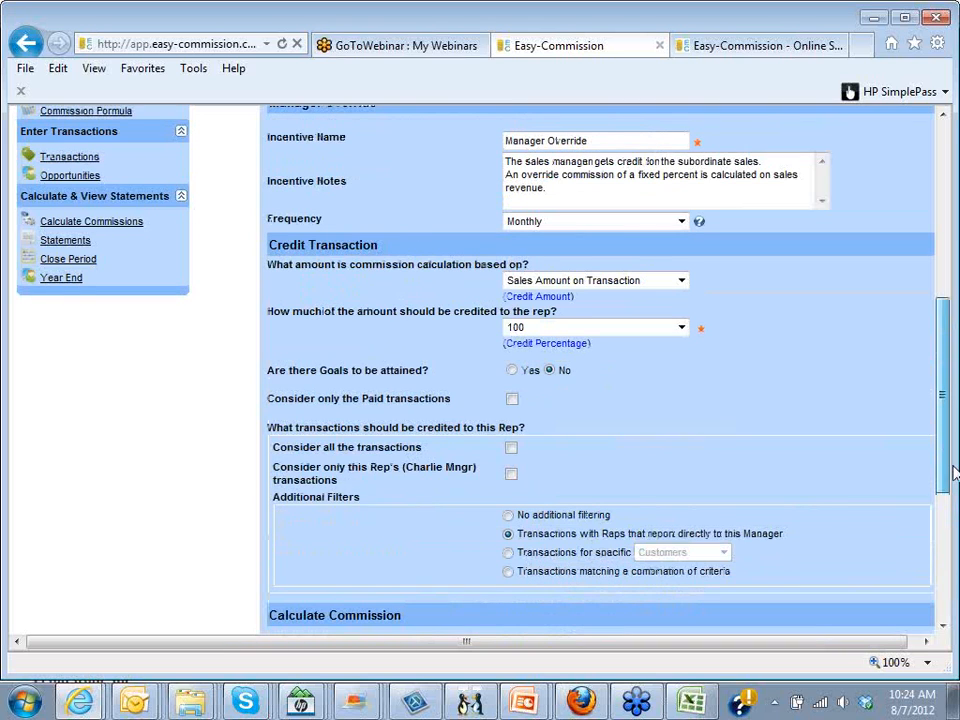
pyautogui.moveTo(953, 473); pyautogui.dragTo(953, 260)
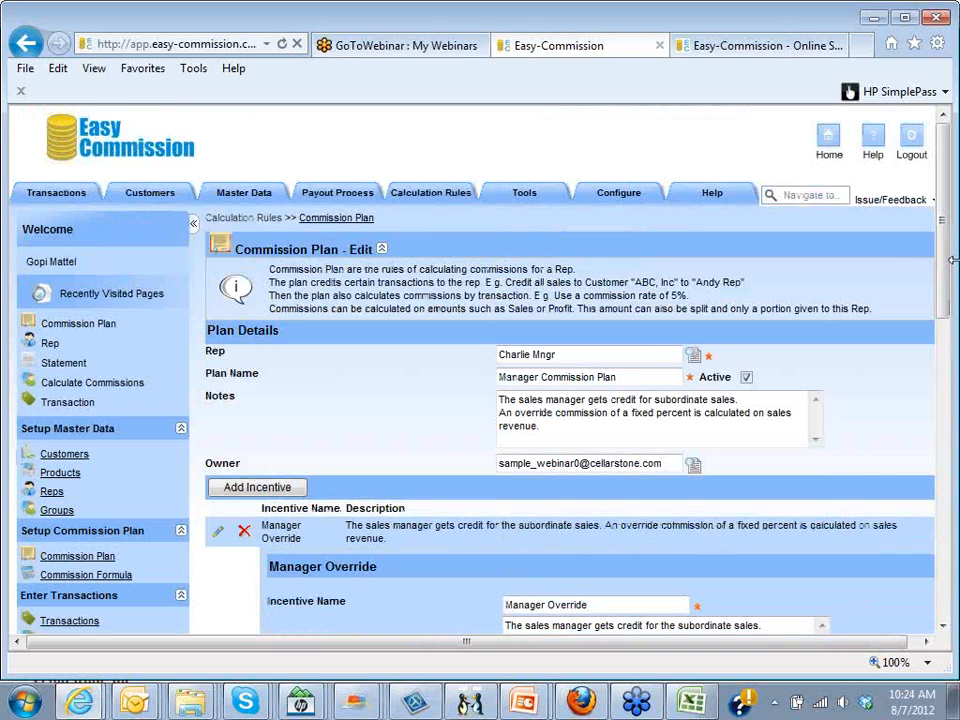
pyautogui.moveTo(712, 198)
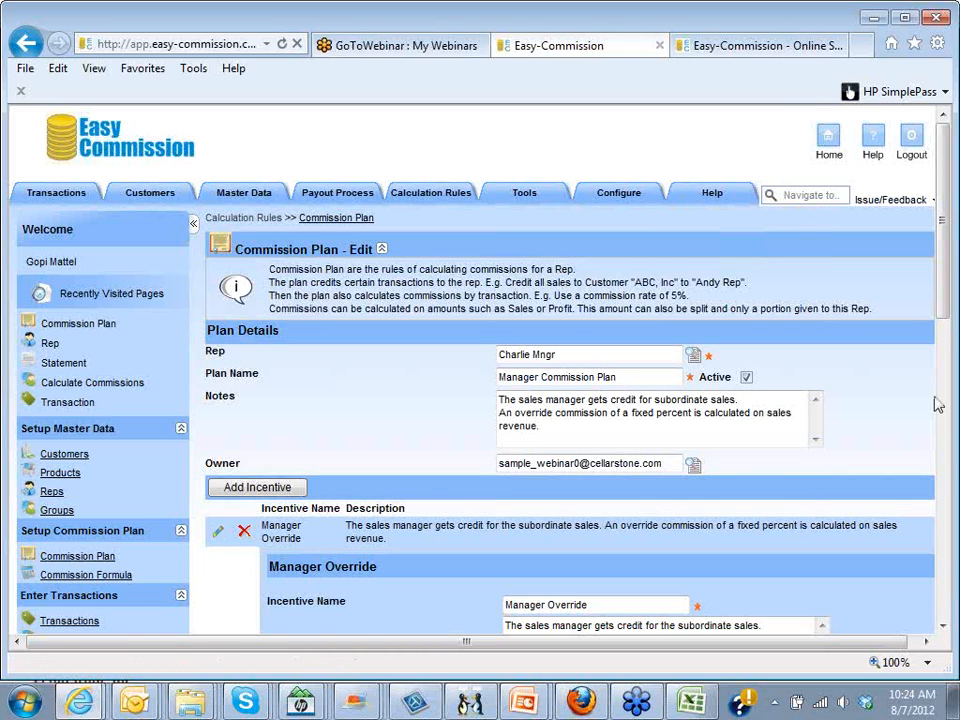
pyautogui.scroll(-1, 938, 404)
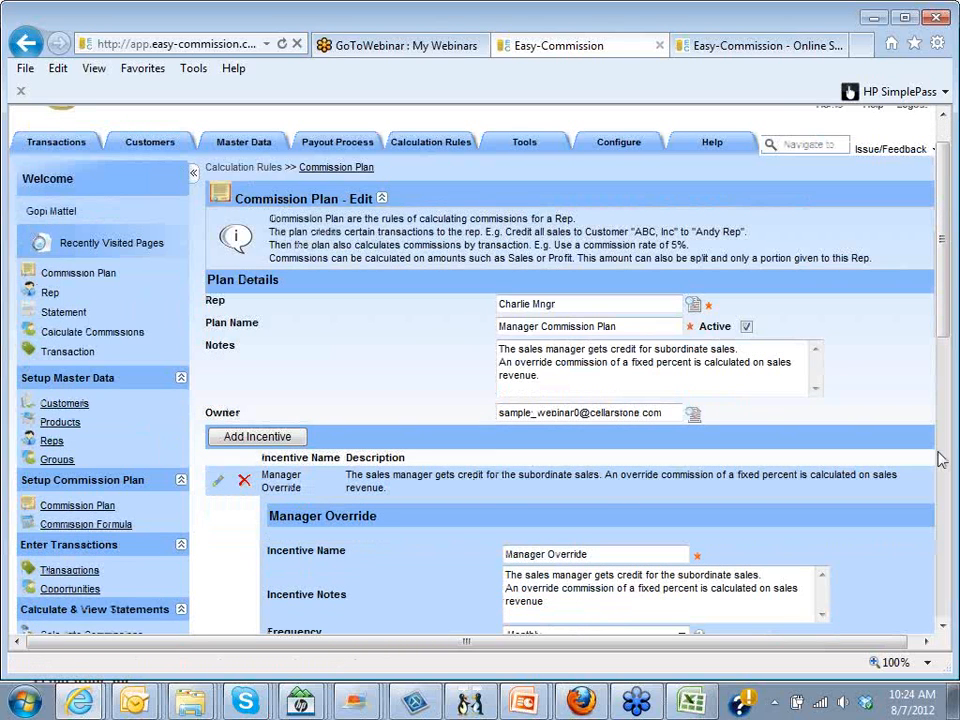
pyautogui.scroll(-10, 940, 459)
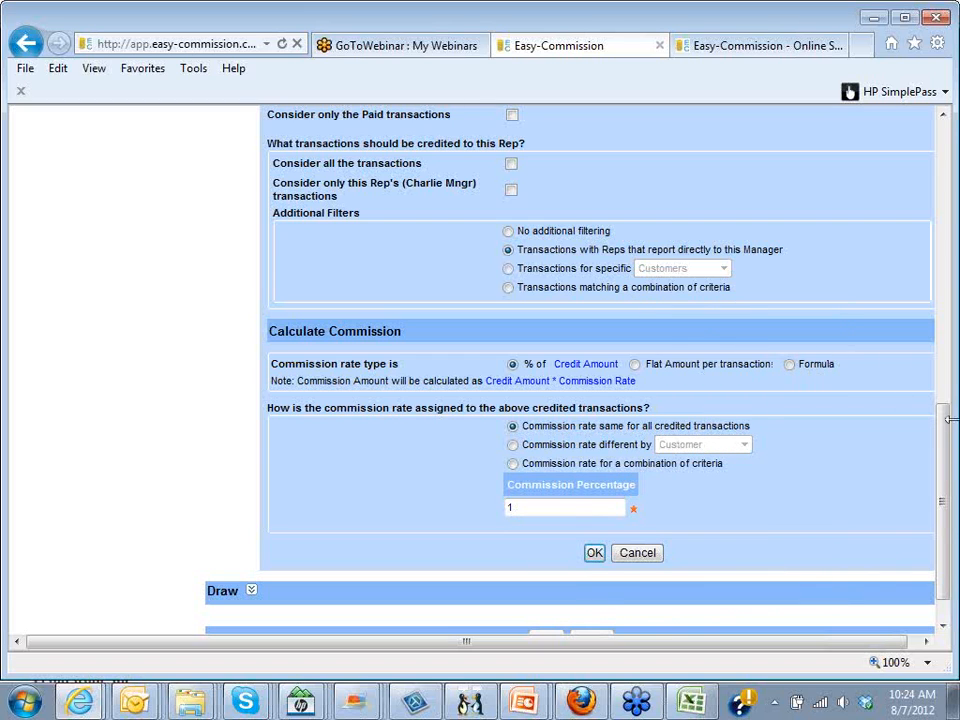
# - Show the commission formula list and open the condition-based formula "Sample - Sales amount 12% or 10%" for editing
pyautogui.moveTo(948, 449); pyautogui.dragTo(952, 440)
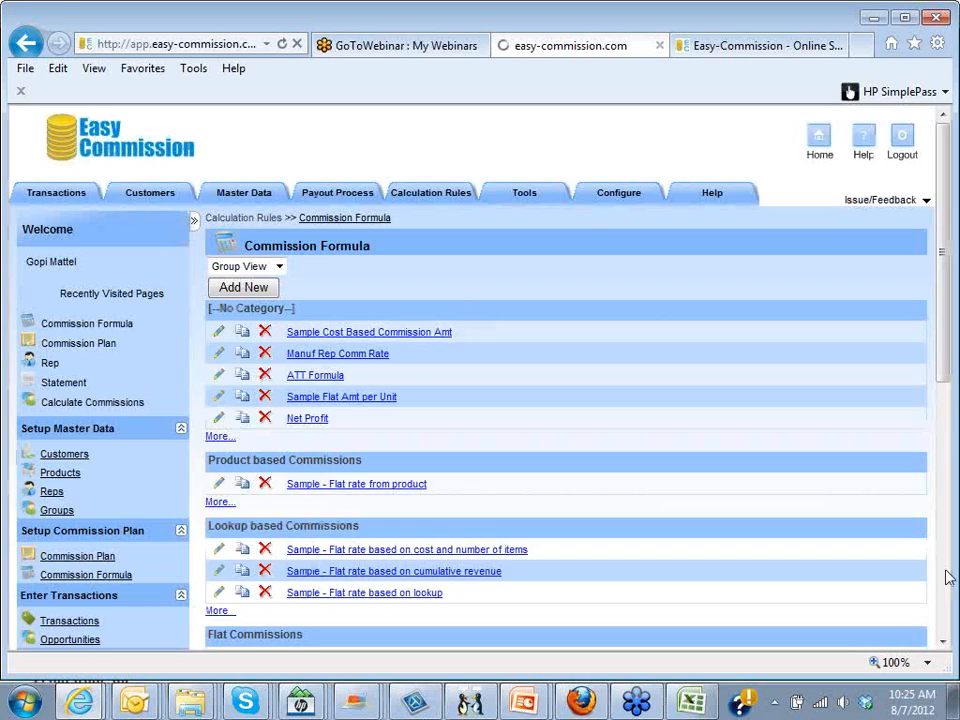
pyautogui.click(948, 578)
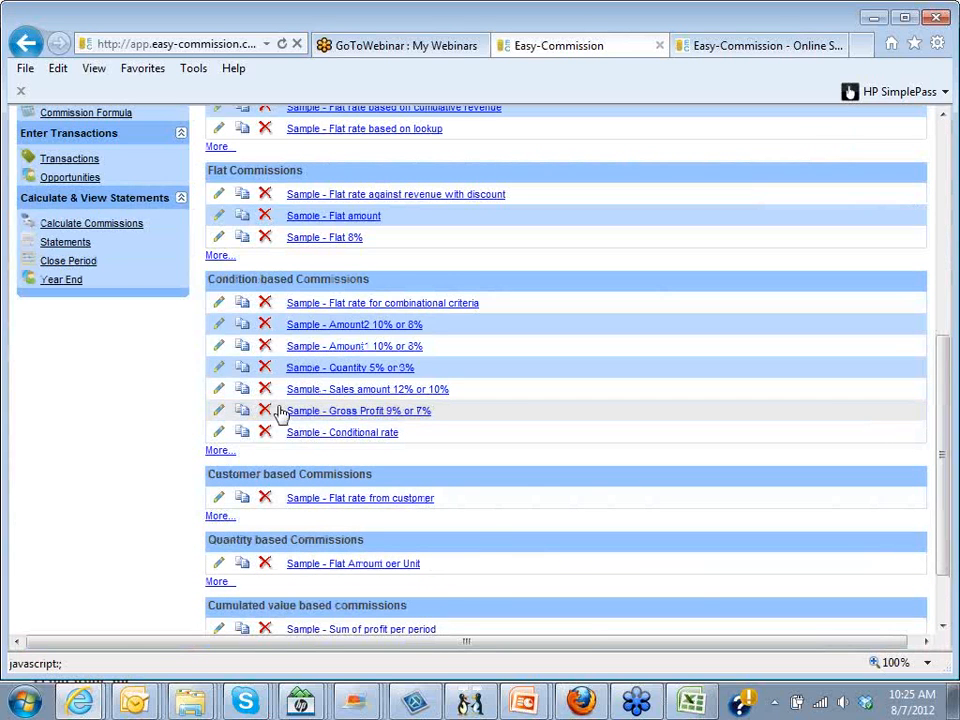
pyautogui.click(218, 390)
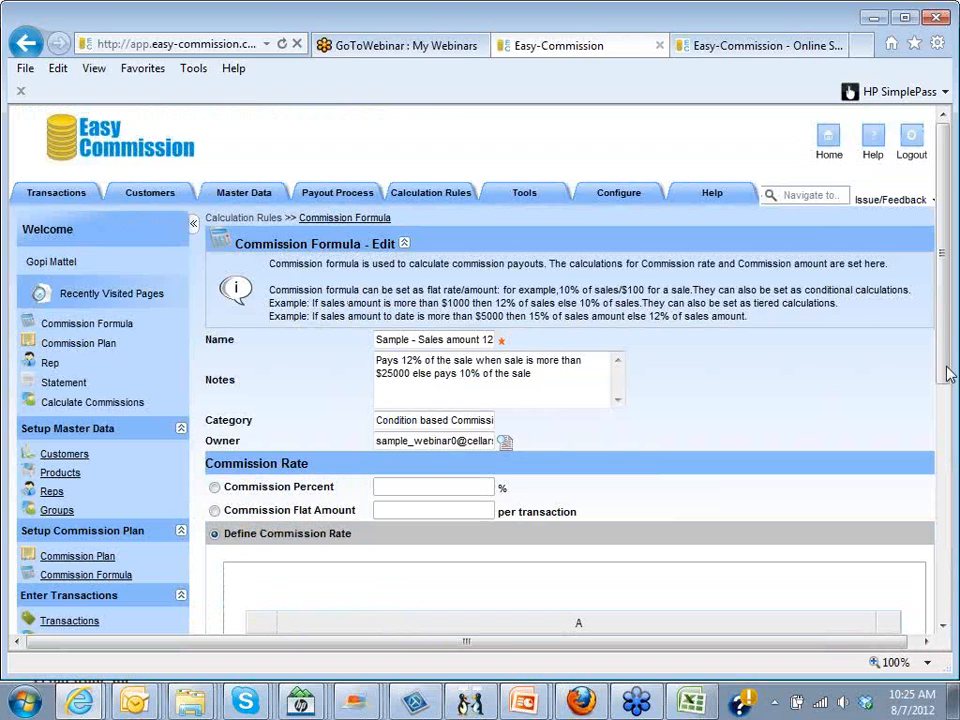
# - Examine the sample formula's Excel-like commission rate expression and return to the list of commission plans
pyautogui.moveTo(946, 366)
pyautogui.mouseDown()
pyautogui.moveTo(946, 414)
pyautogui.moveTo(944, 387)
pyautogui.mouseUp()
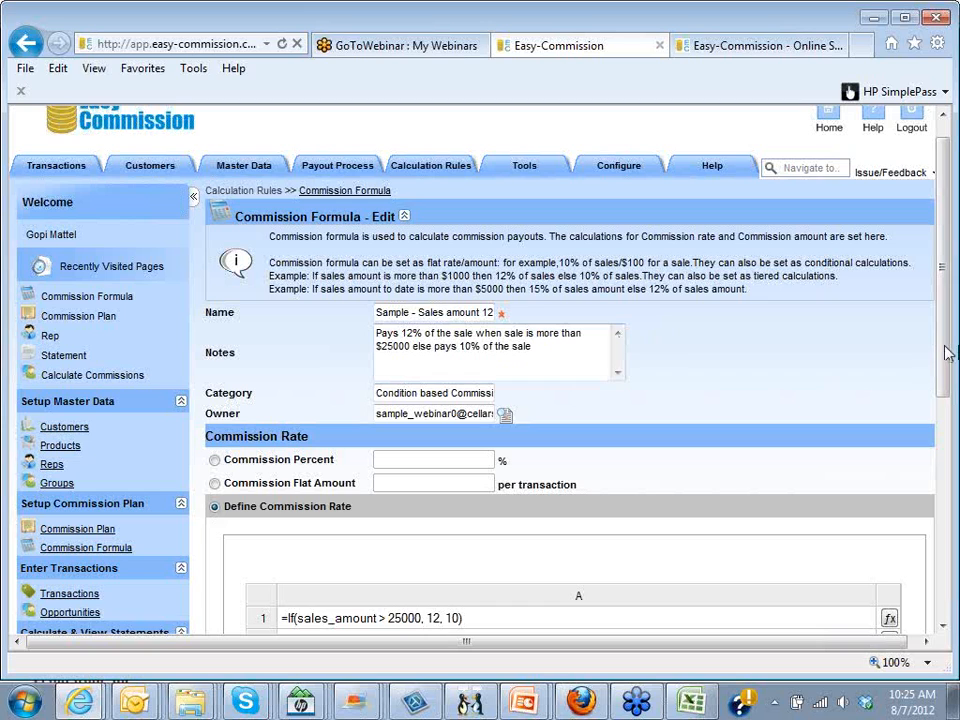
pyautogui.moveTo(947, 352); pyautogui.dragTo(945, 357)
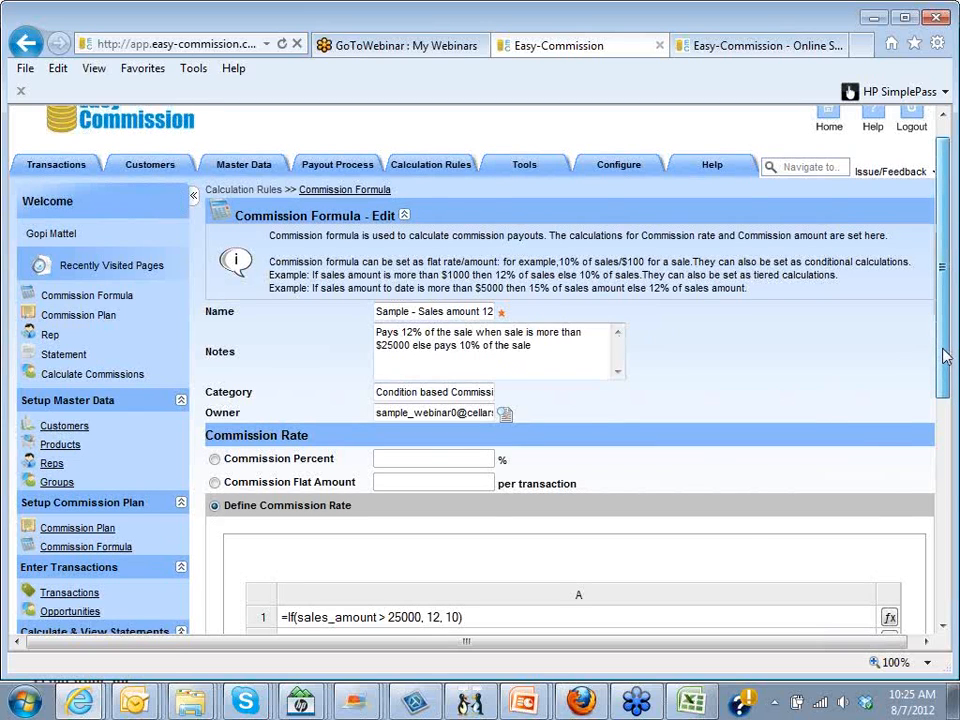
pyautogui.moveTo(945, 357); pyautogui.dragTo(945, 454)
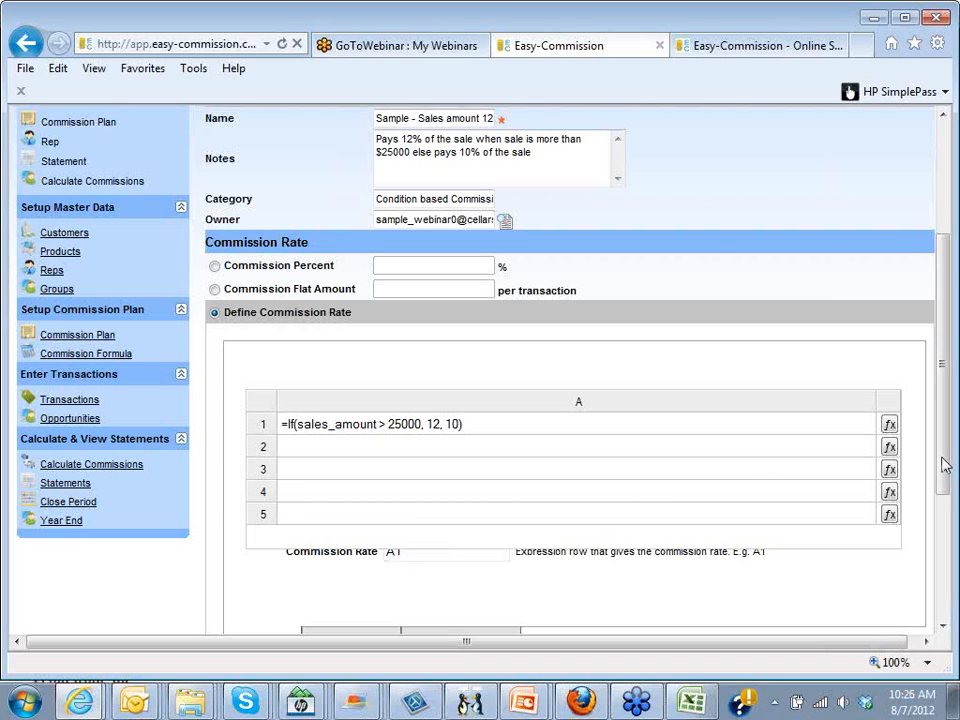
pyautogui.moveTo(943, 461); pyautogui.dragTo(940, 455)
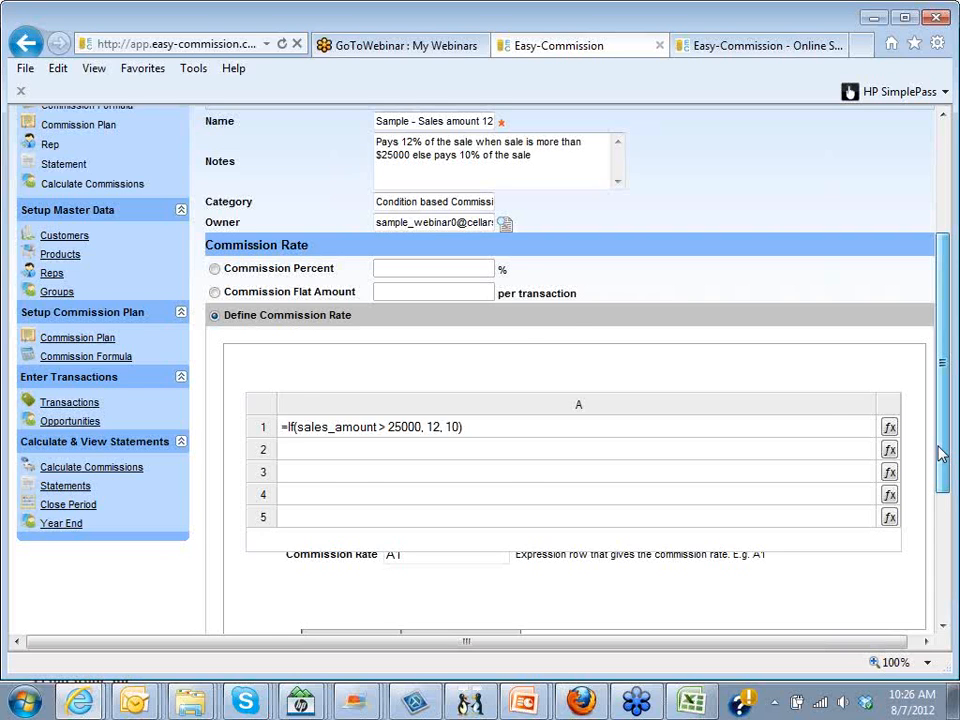
pyautogui.moveTo(940, 455); pyautogui.dragTo(320, 360)
pyautogui.click(78, 331)
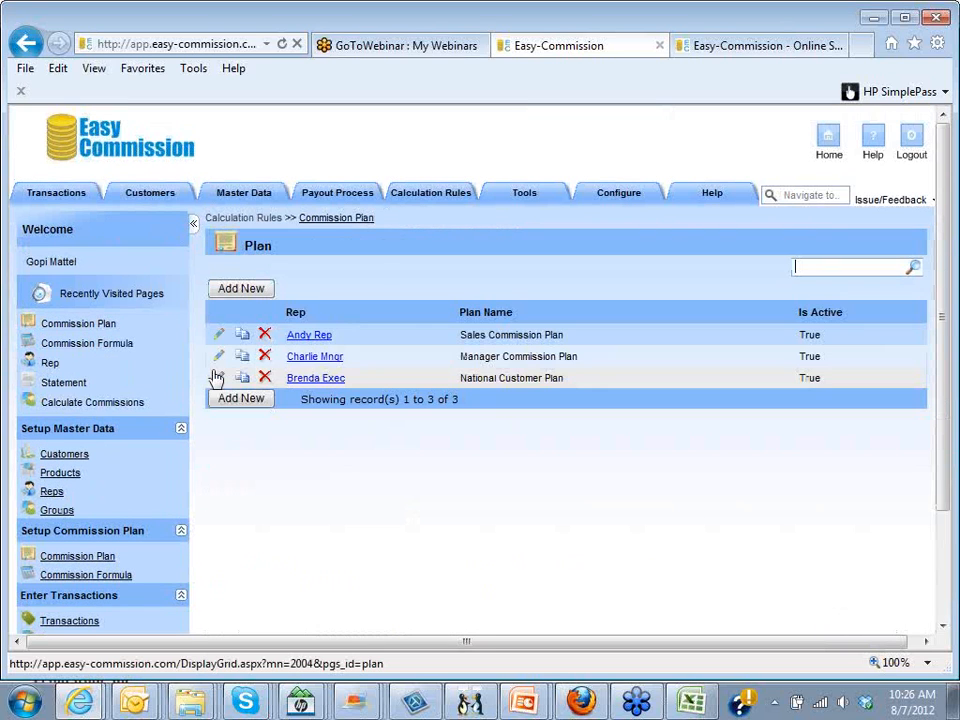
# - Open the National Customer Plan for editing and enable goals on its Customer Commission incentive to show the goal values per period
pyautogui.click(217, 377)
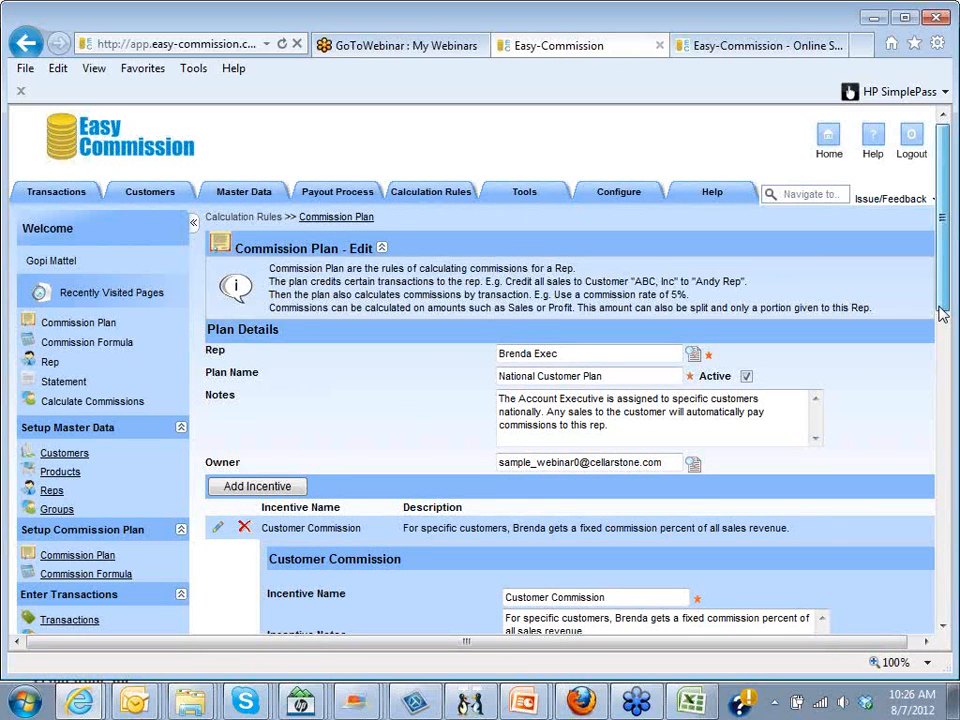
pyautogui.moveTo(940, 313); pyautogui.dragTo(944, 488)
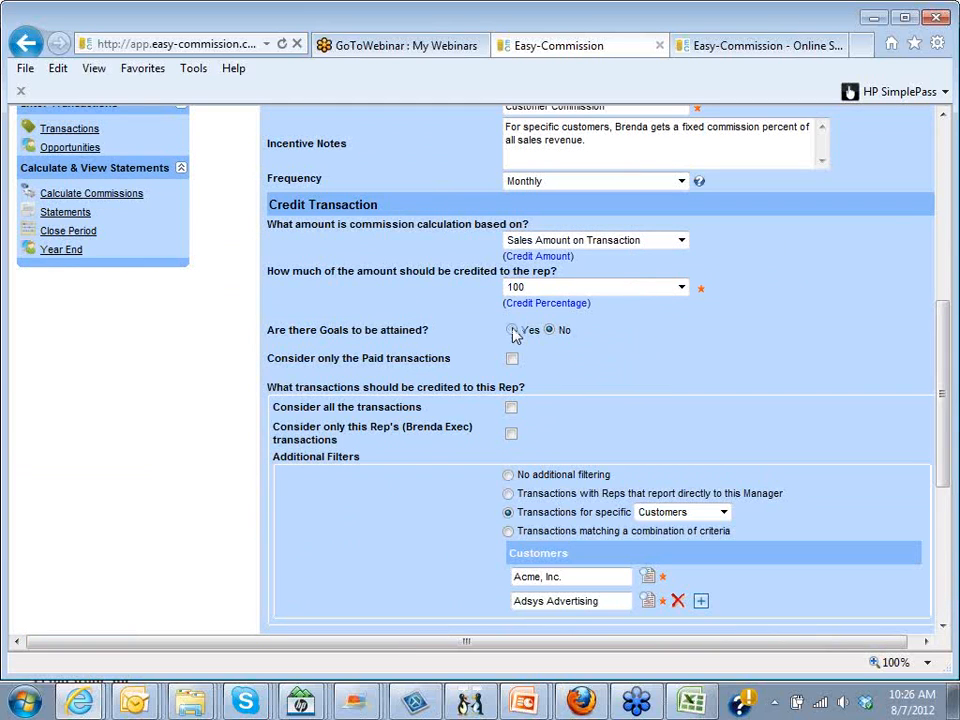
pyautogui.click(512, 334)
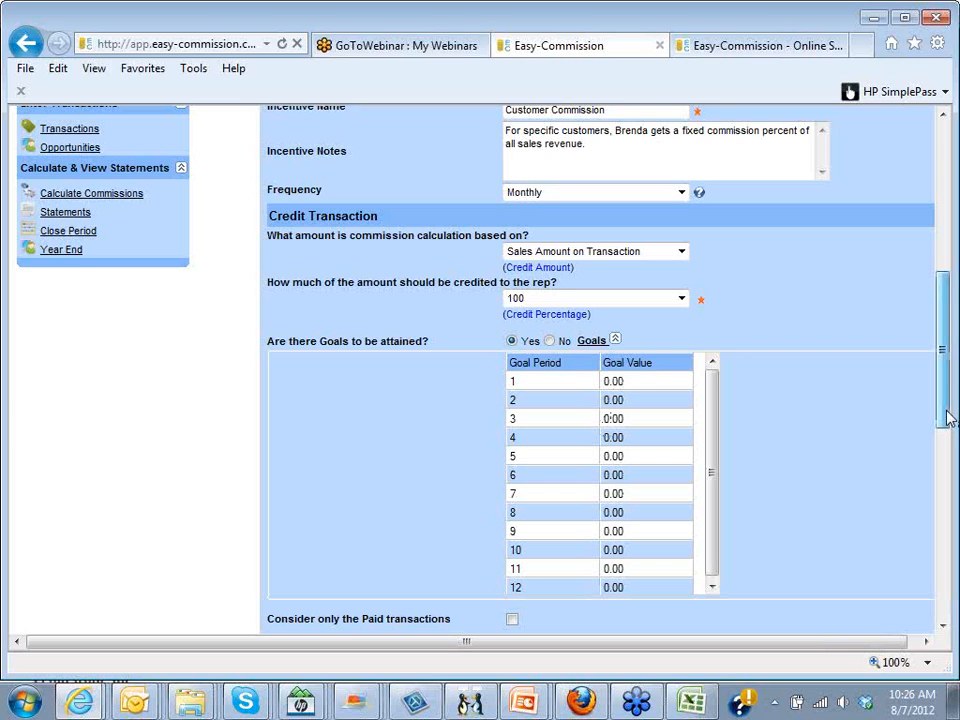
pyautogui.moveTo(945, 411); pyautogui.dragTo(945, 313)
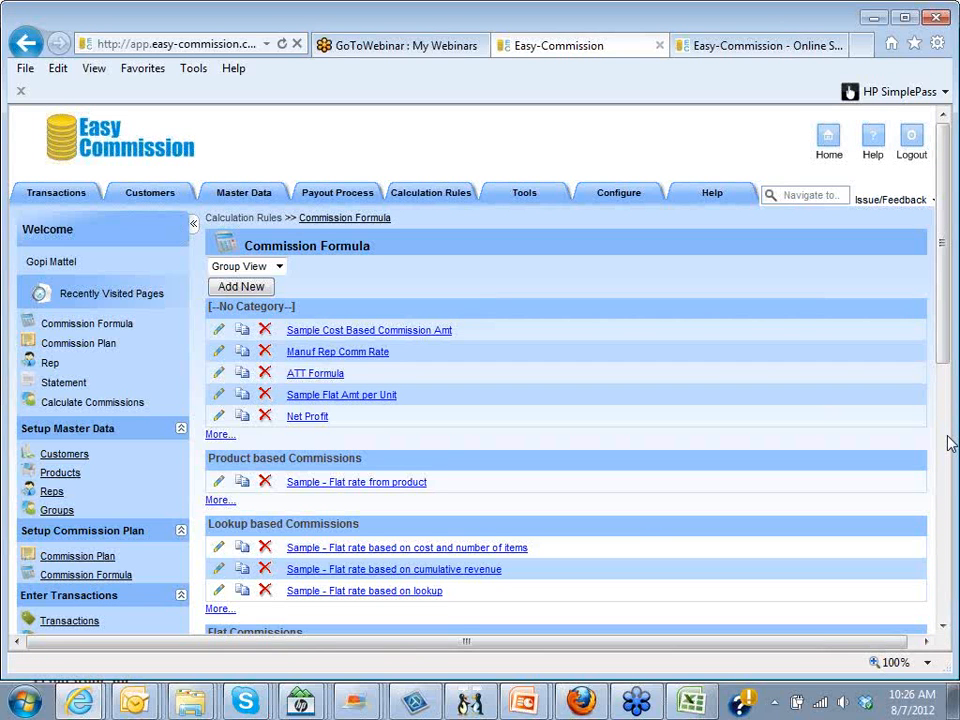
# - Open the formula "Sample - Flat rate based on cumulative revenue" from the commission formulas and review its lookup matrix and attainment matrix
pyautogui.moveTo(945, 337); pyautogui.dragTo(945, 338)
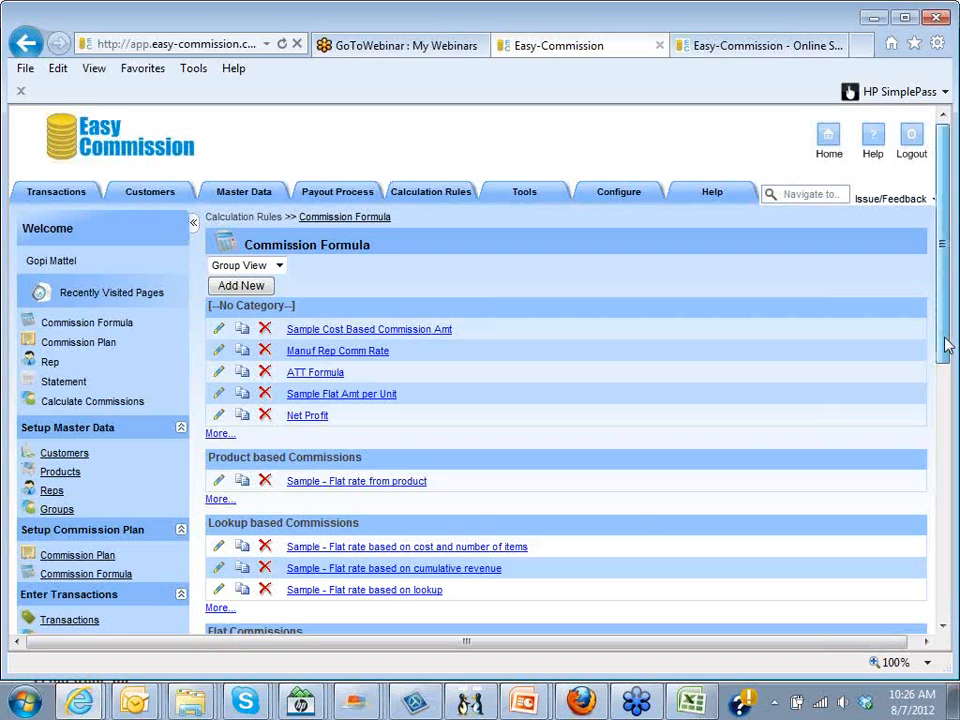
pyautogui.scroll(-2, 230, 512)
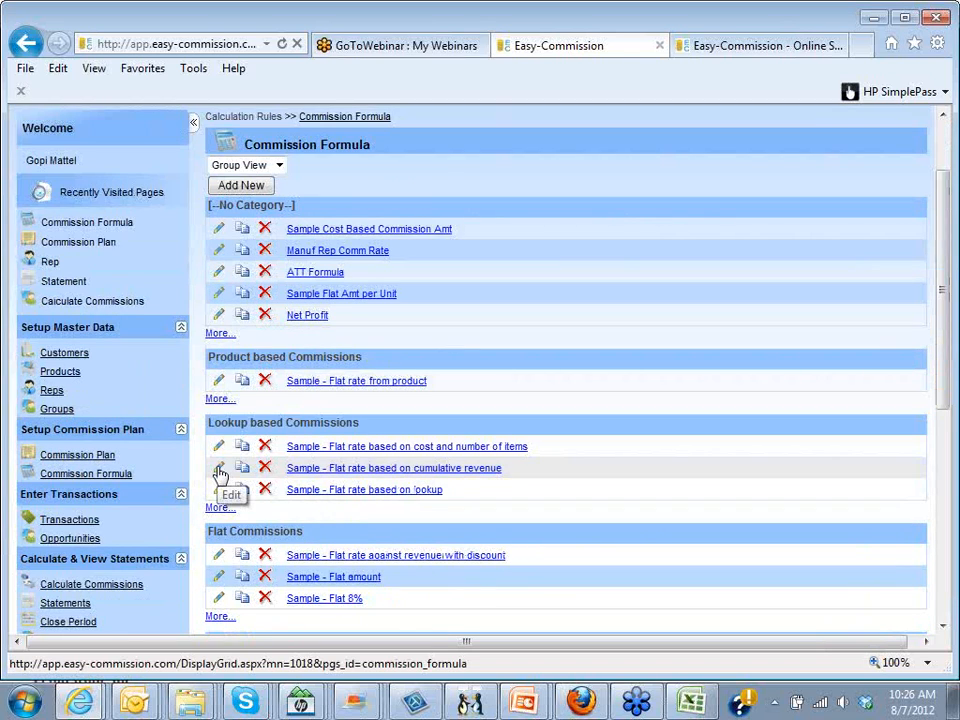
pyautogui.click(219, 468)
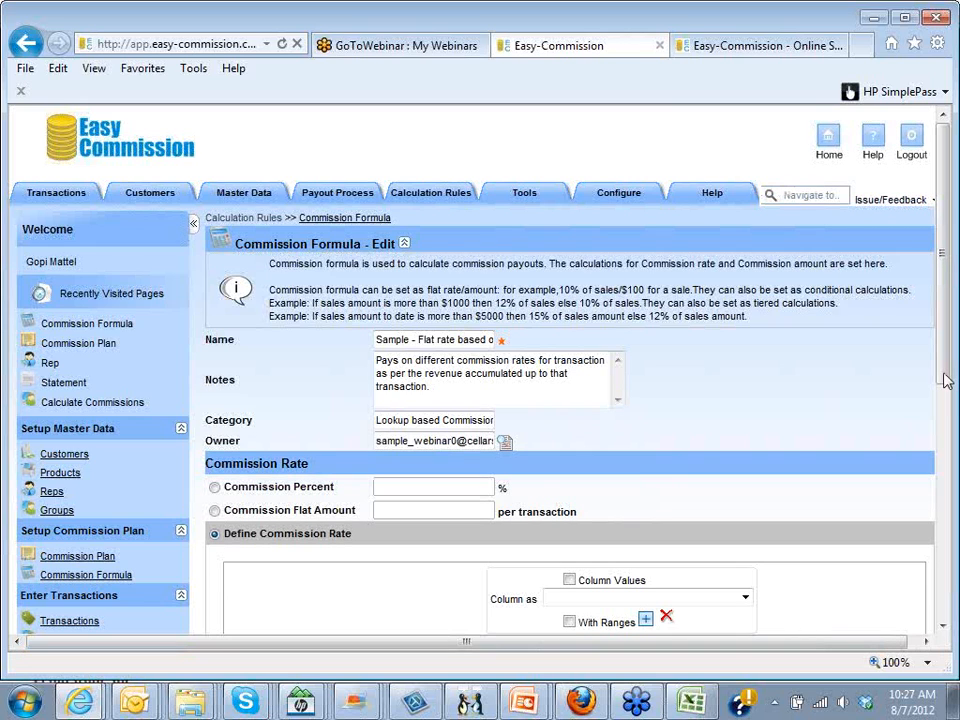
pyautogui.moveTo(945, 380); pyautogui.dragTo(945, 395)
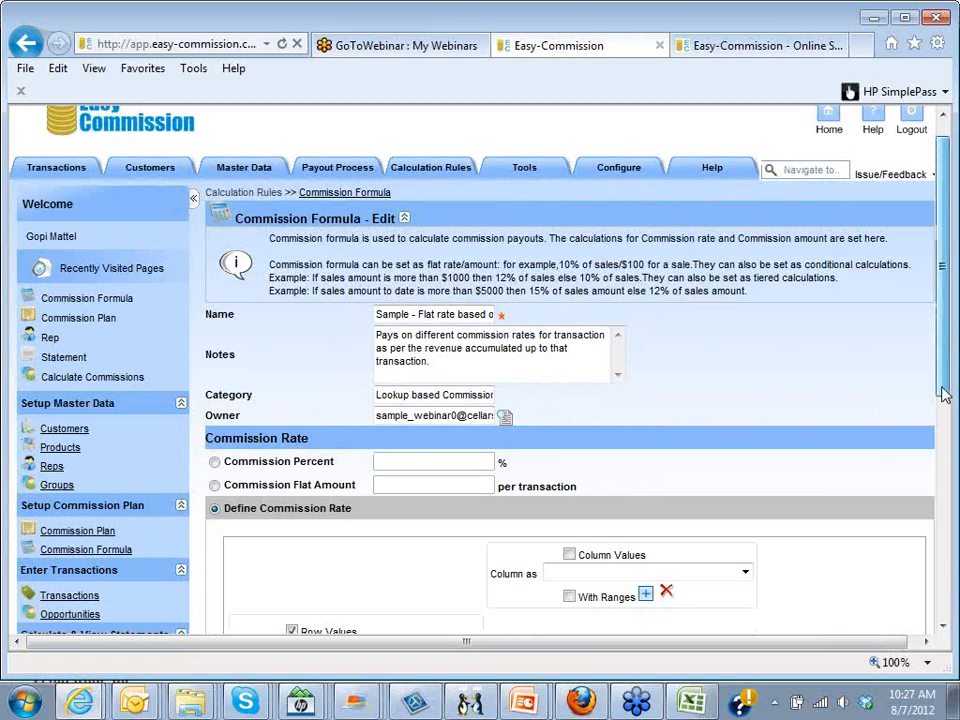
pyautogui.moveTo(943, 391); pyautogui.dragTo(943, 475)
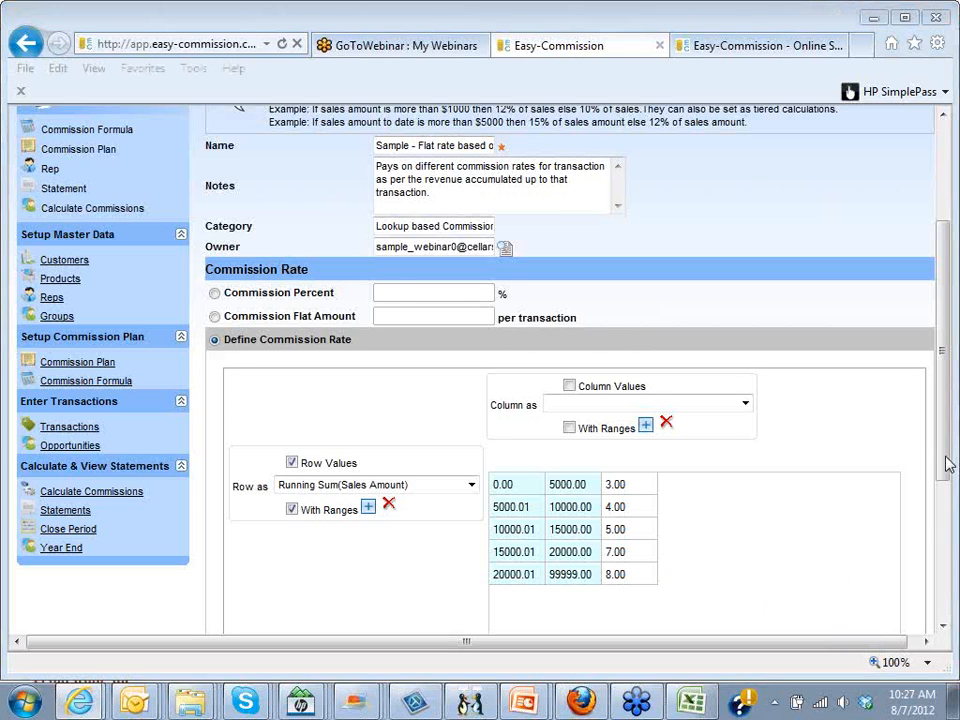
pyautogui.moveTo(946, 458); pyautogui.dragTo(946, 556)
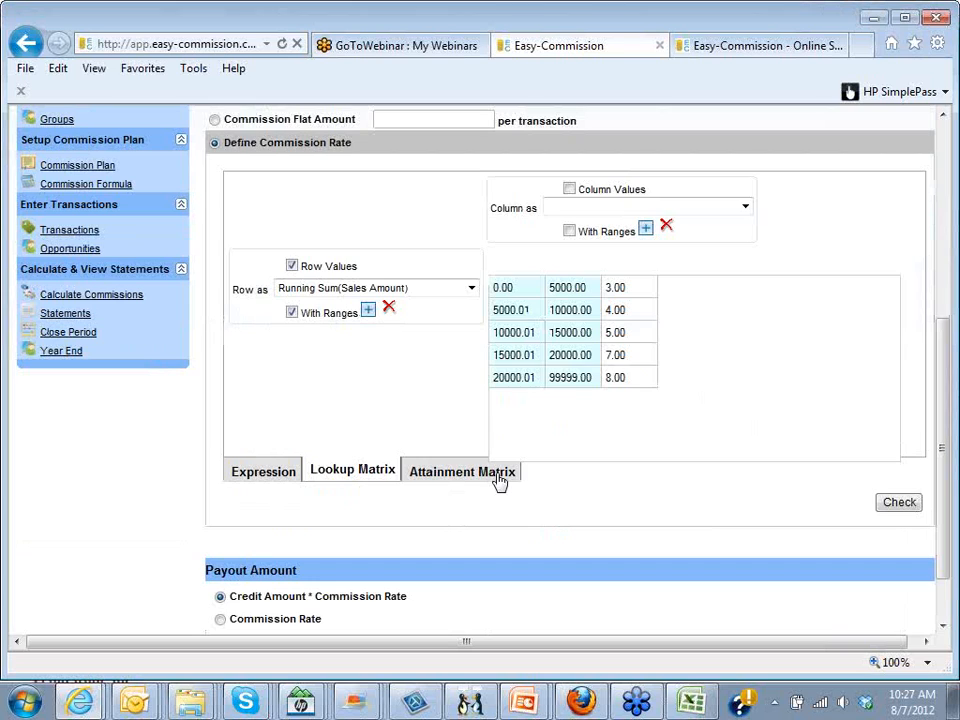
pyautogui.click(500, 475)
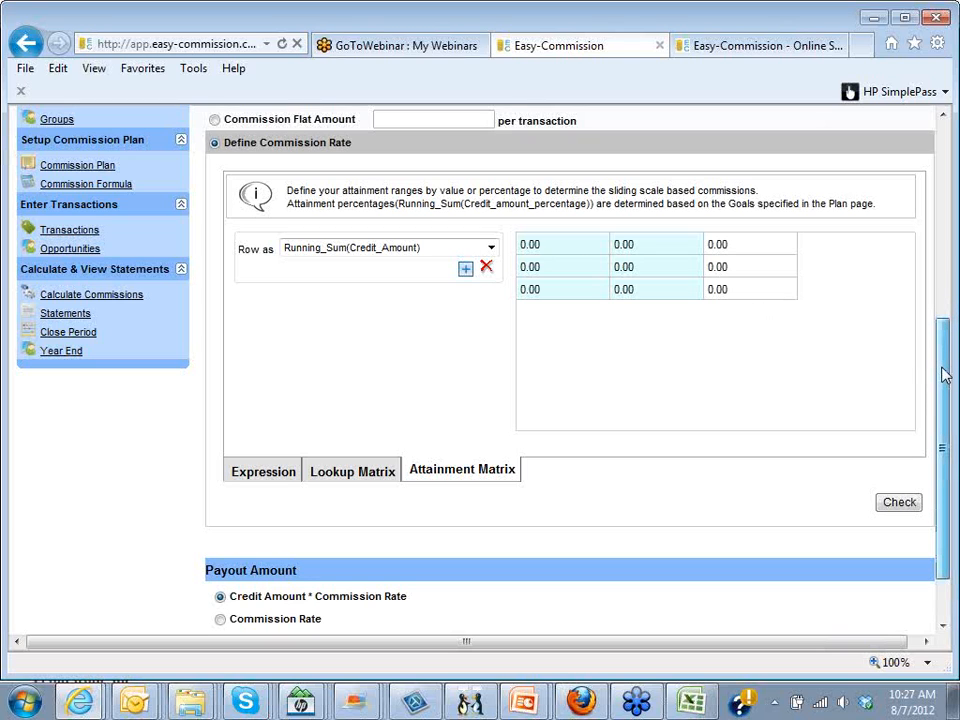
pyautogui.moveTo(944, 374); pyautogui.dragTo(945, 299)
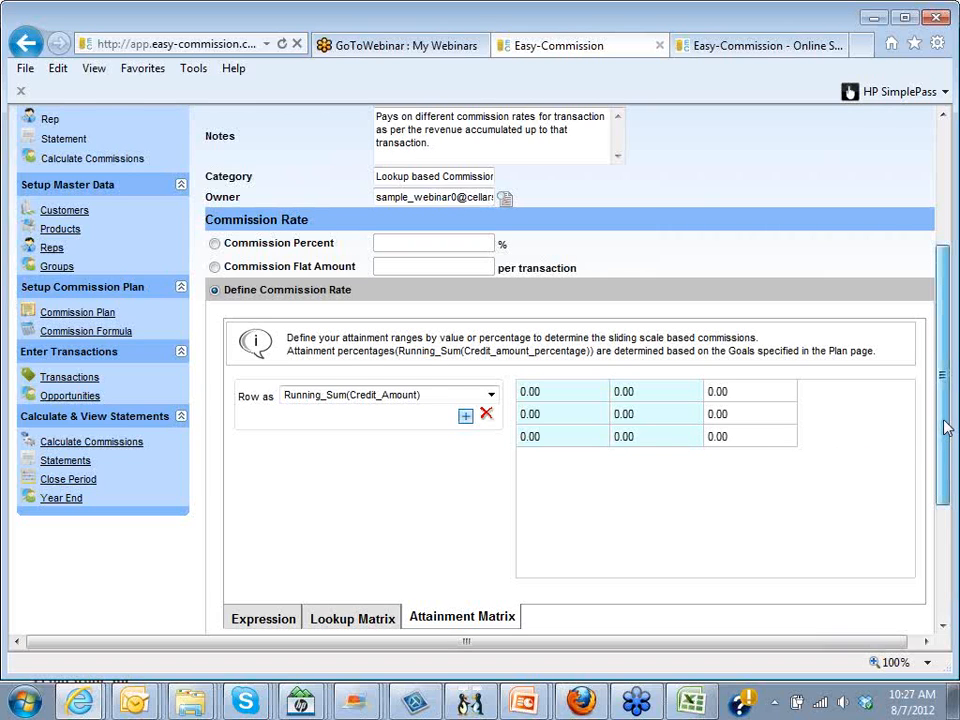
# - Show the list of payout adjustments
pyautogui.moveTo(947, 428); pyautogui.dragTo(947, 335)
pyautogui.moveTo(303, 218)
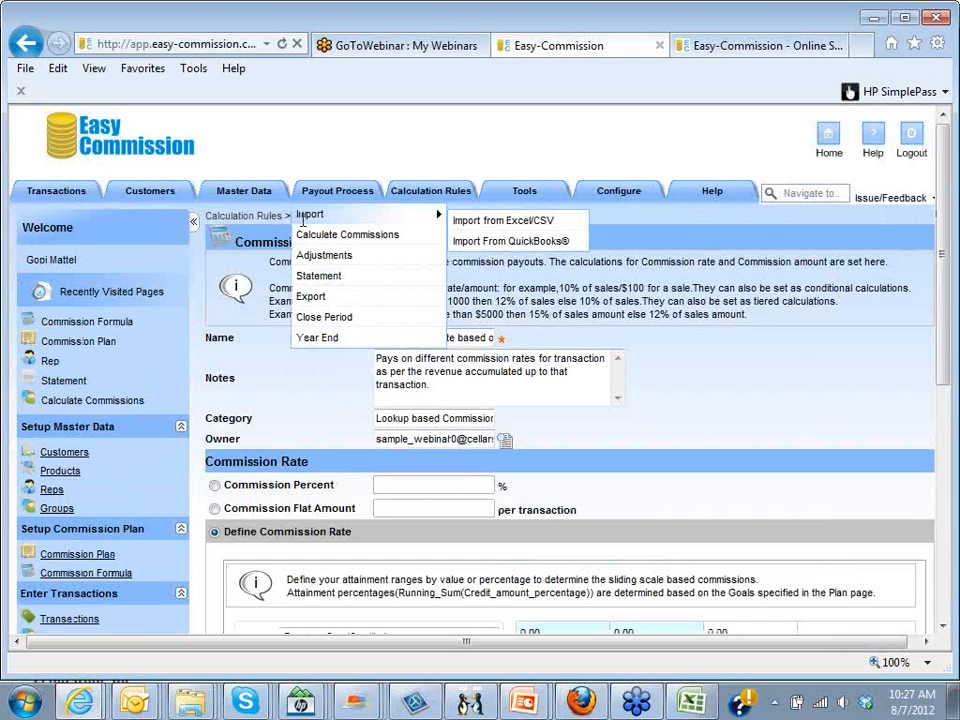
pyautogui.click(318, 255)
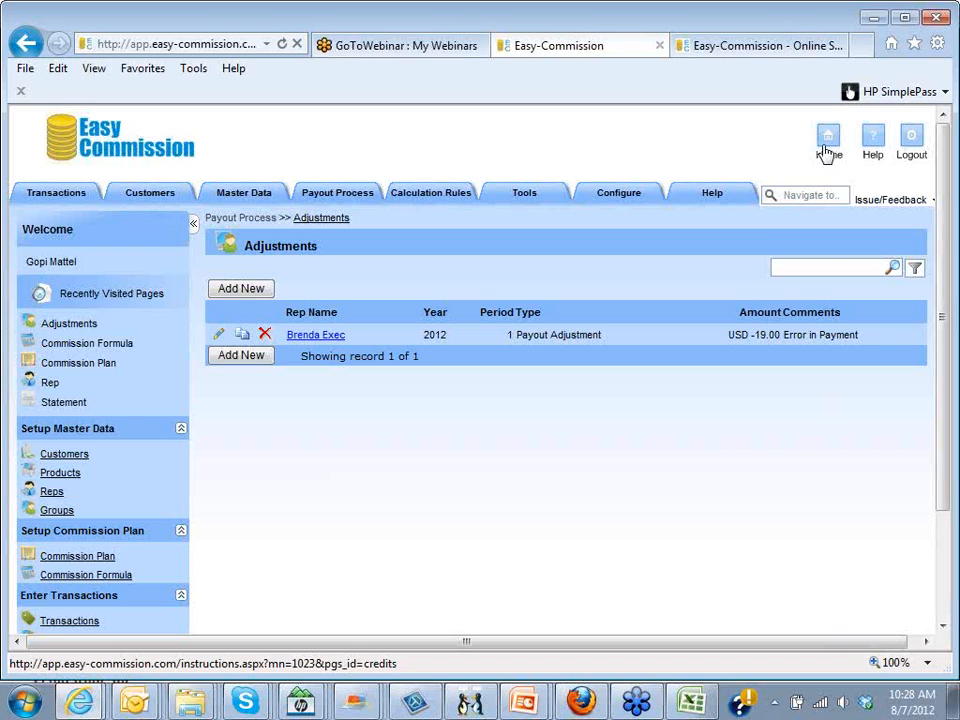
# - Display the account executive's commission statement for period 1 of 2012 and review its payout adjustments section
pyautogui.moveTo(337, 192)
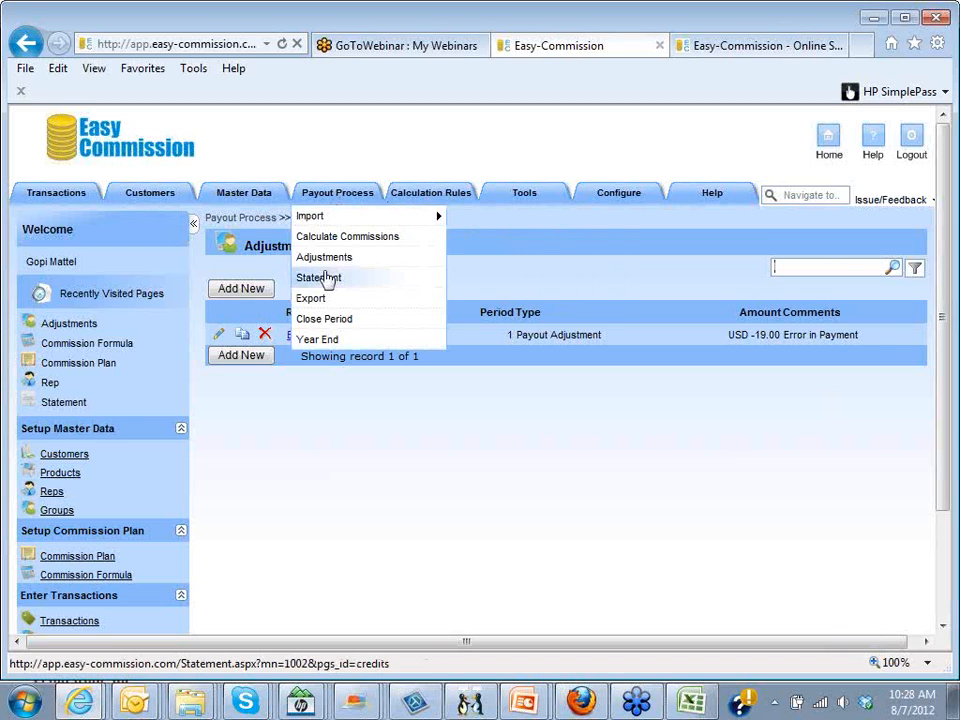
pyautogui.click(326, 276)
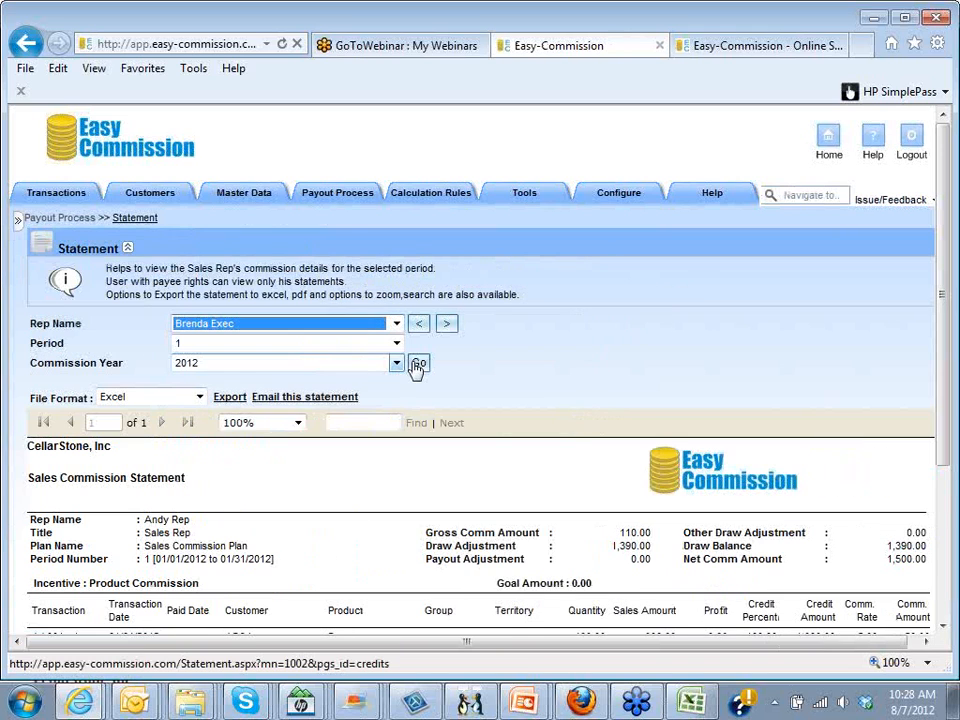
pyautogui.click(416, 365)
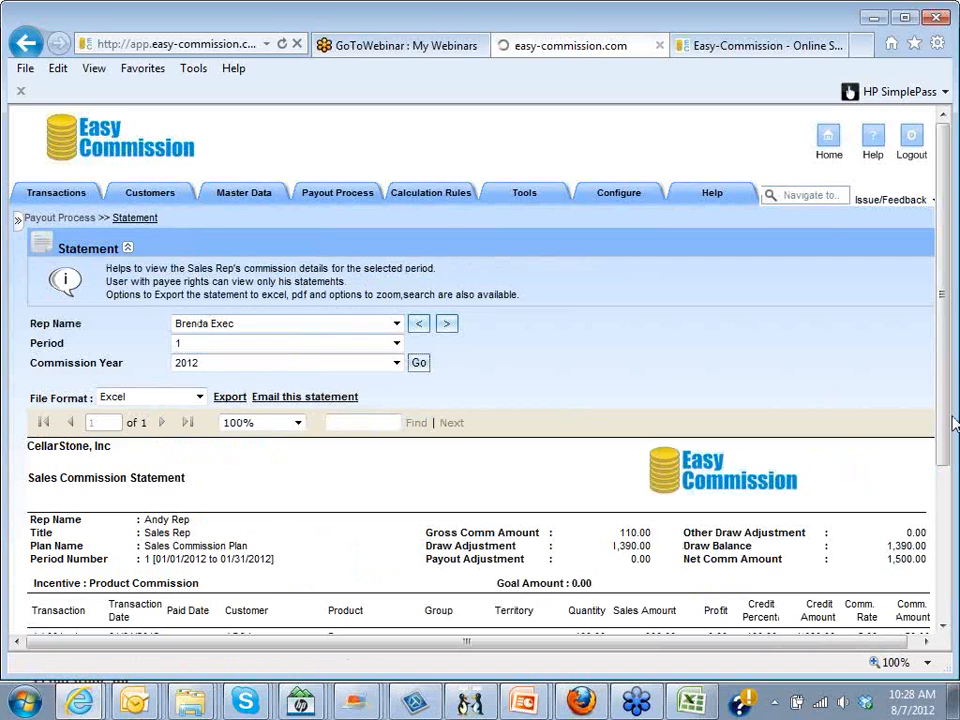
pyautogui.moveTo(946, 406); pyautogui.dragTo(947, 452)
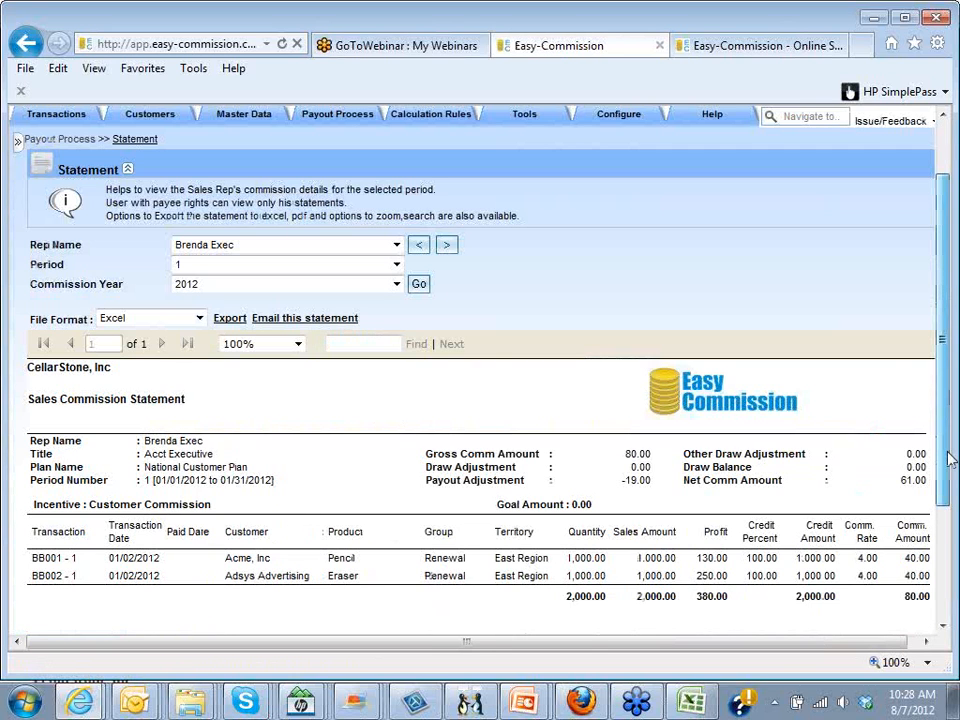
pyautogui.moveTo(950, 458); pyautogui.dragTo(946, 555)
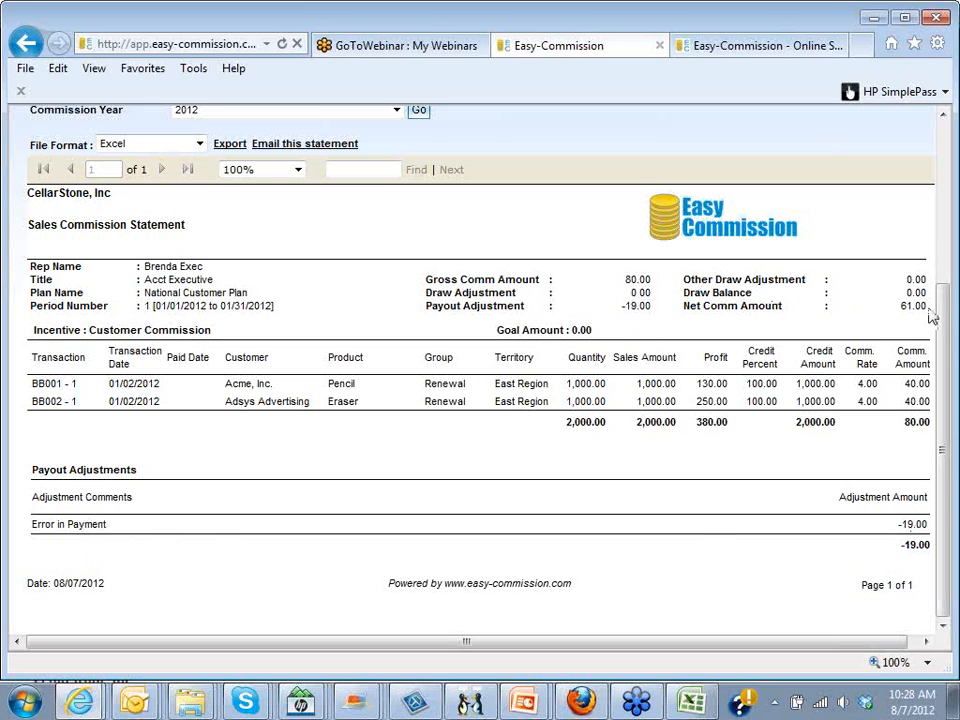
pyautogui.moveTo(940, 335); pyautogui.dragTo(950, 178)
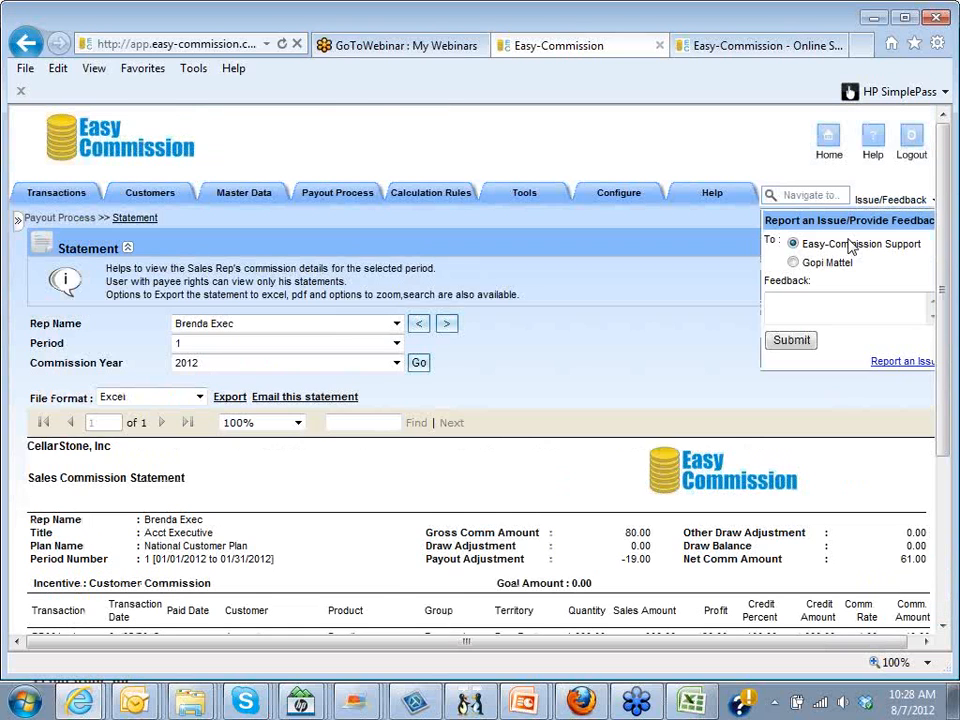
# - Switch to the PowerPoint slide show of the new features and advance to the Integrations slide
pyautogui.click(527, 706)
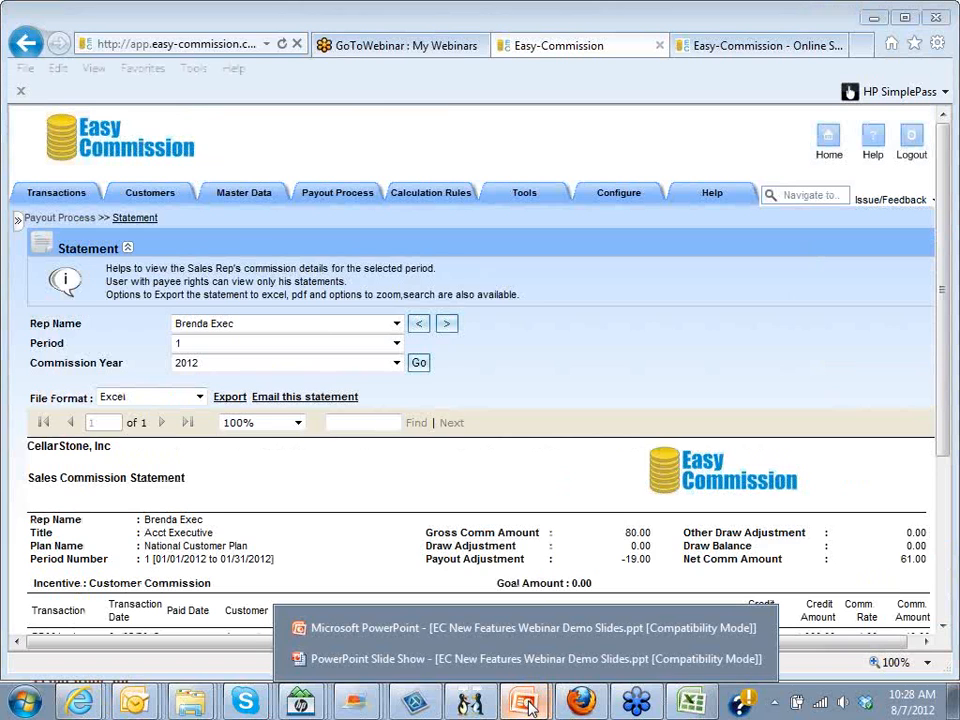
pyautogui.click(497, 659)
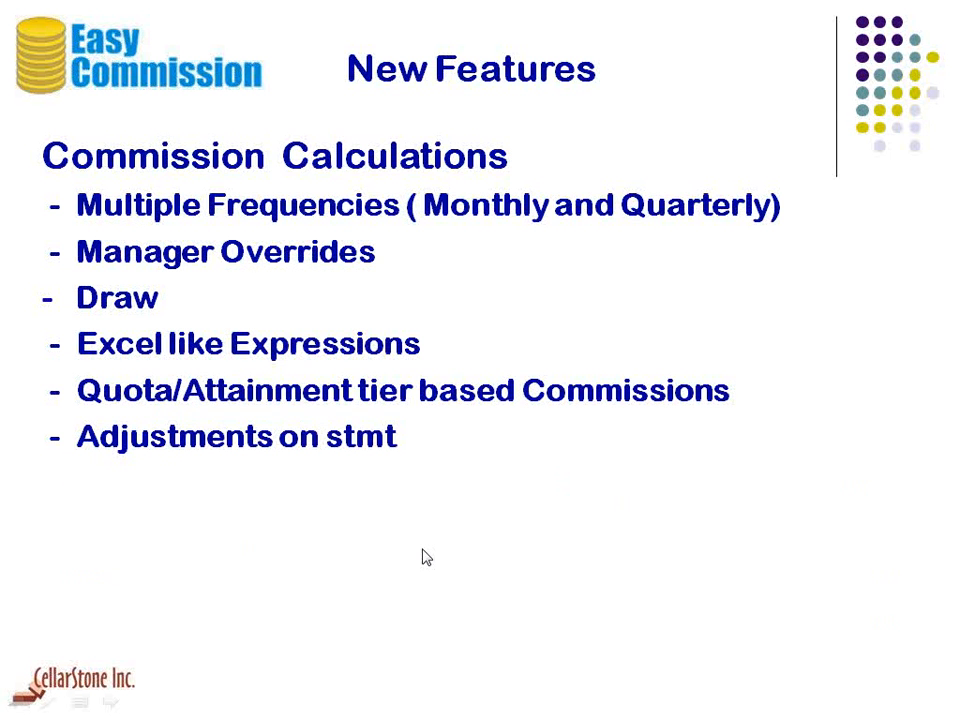
pyautogui.click(466, 592)
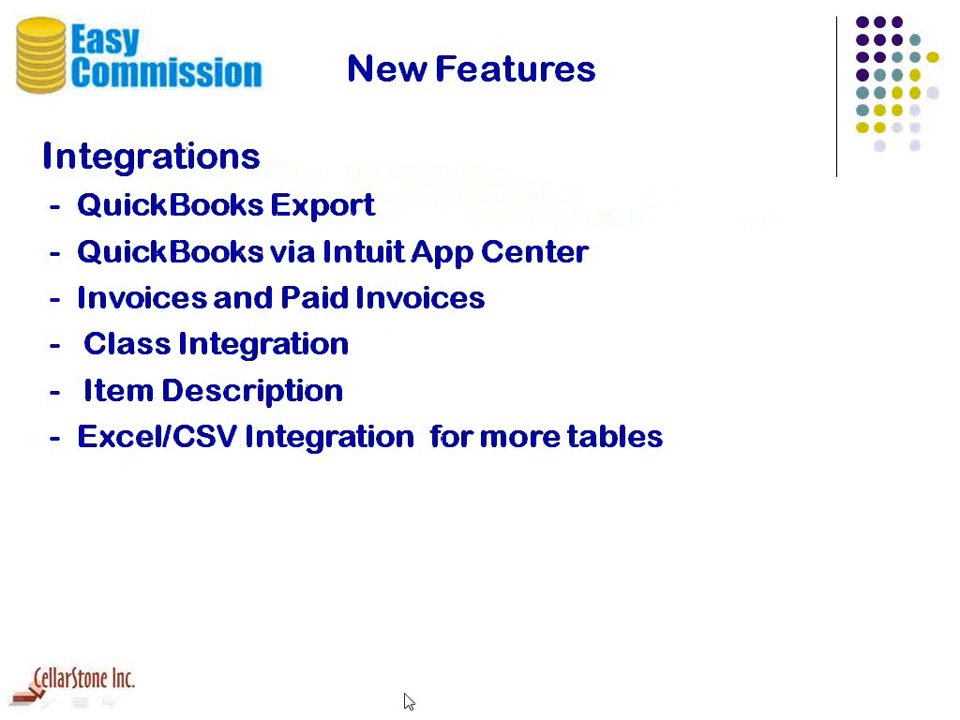
# - Switch back to Easy-Commission in the browser and review the QuickBooks import configuration for new and paid invoices
pyautogui.hotkey('alt', 'Tab')
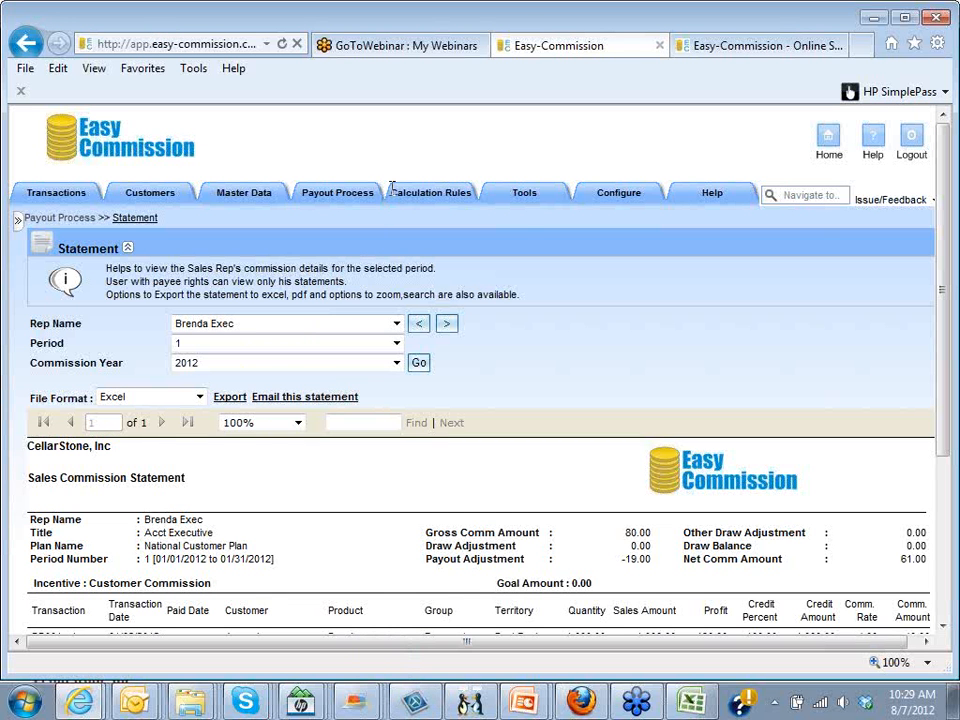
pyautogui.moveTo(355, 207)
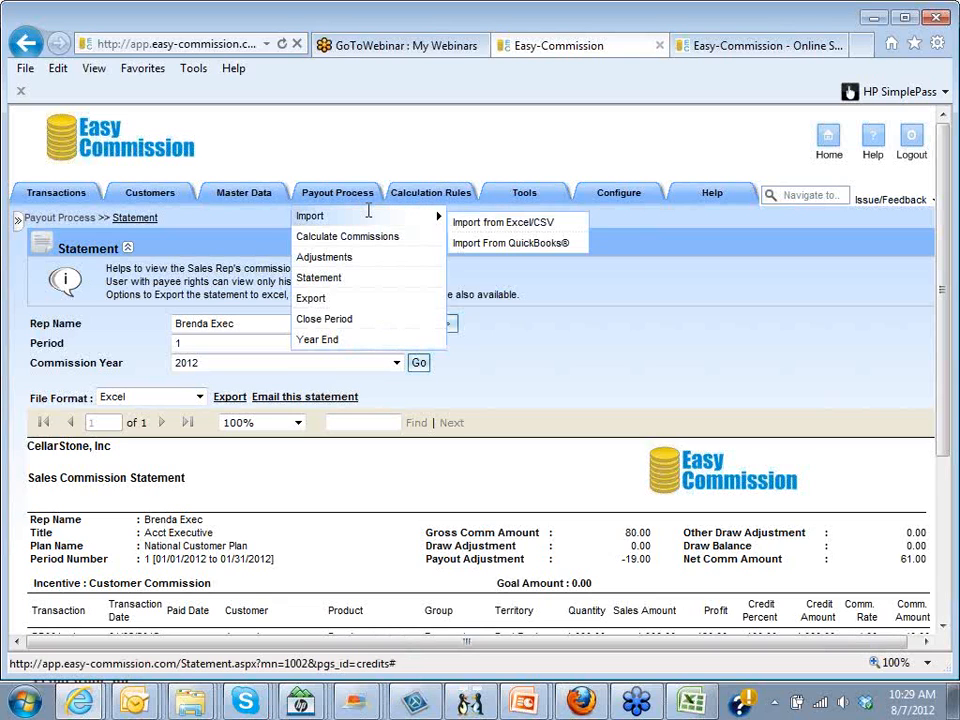
pyautogui.click(475, 248)
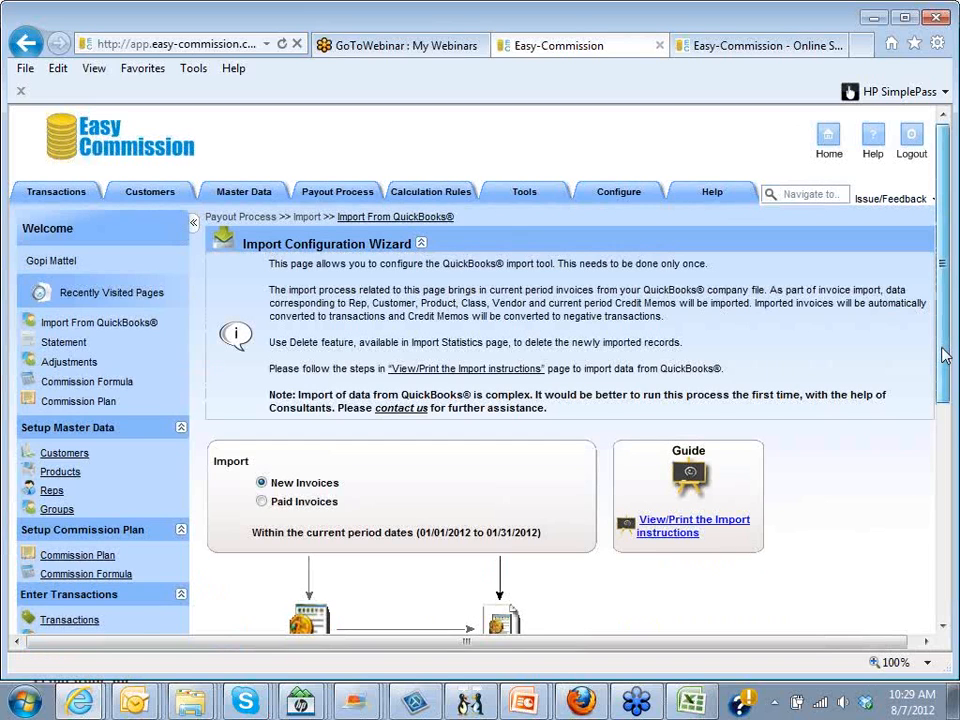
pyautogui.scroll(-1, 320, 440)
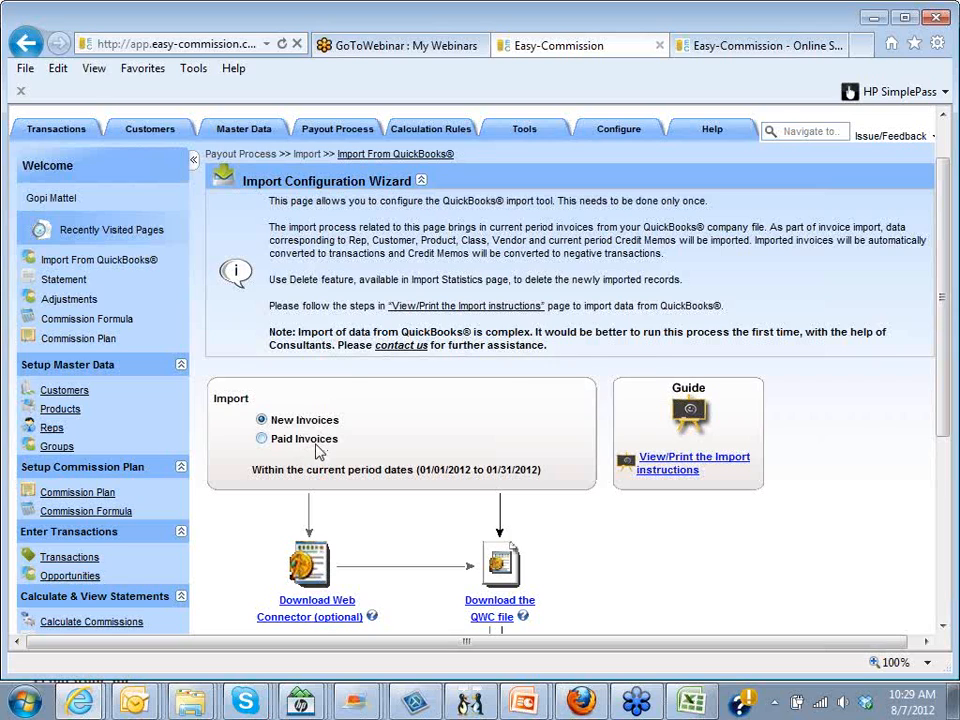
pyautogui.moveTo(316, 448)
pyautogui.moveTo(942, 419); pyautogui.dragTo(942, 415)
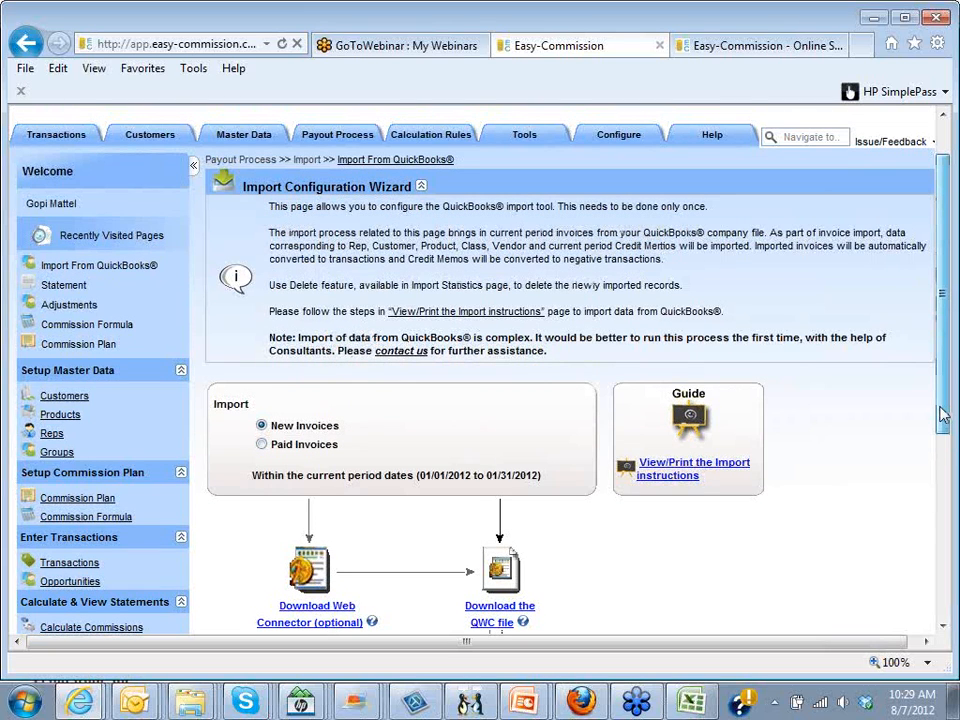
pyautogui.moveTo(943, 414); pyautogui.dragTo(943, 405)
# - Open the commission export configuration and examine the QuickBooks export notes, download items and local computer setup tasks
pyautogui.moveTo(338, 152)
pyautogui.click(338, 260)
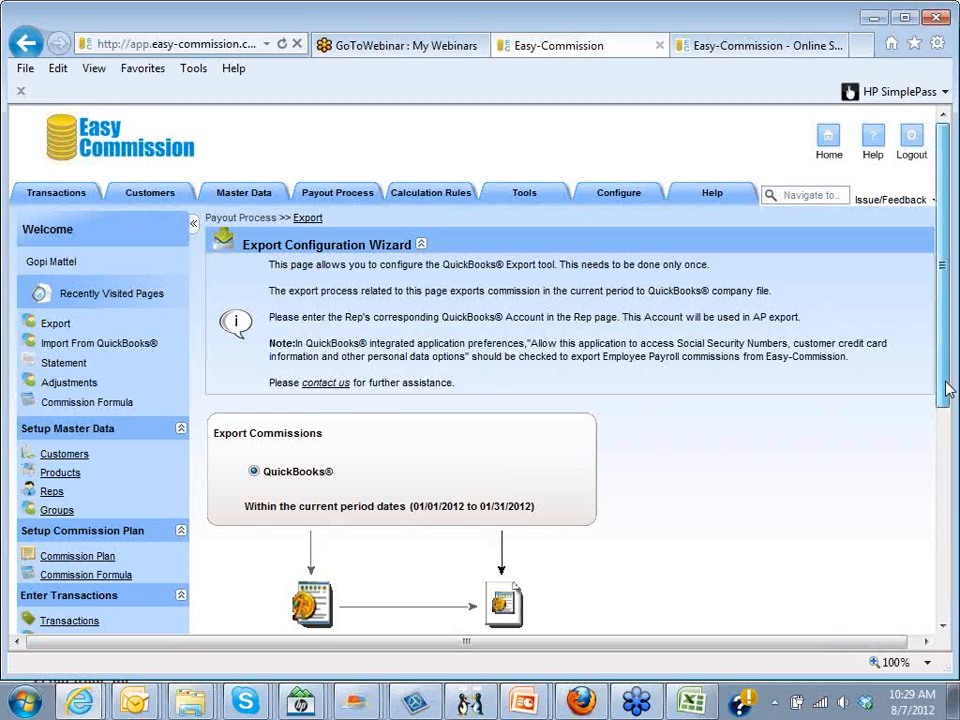
pyautogui.moveTo(949, 389); pyautogui.dragTo(949, 407)
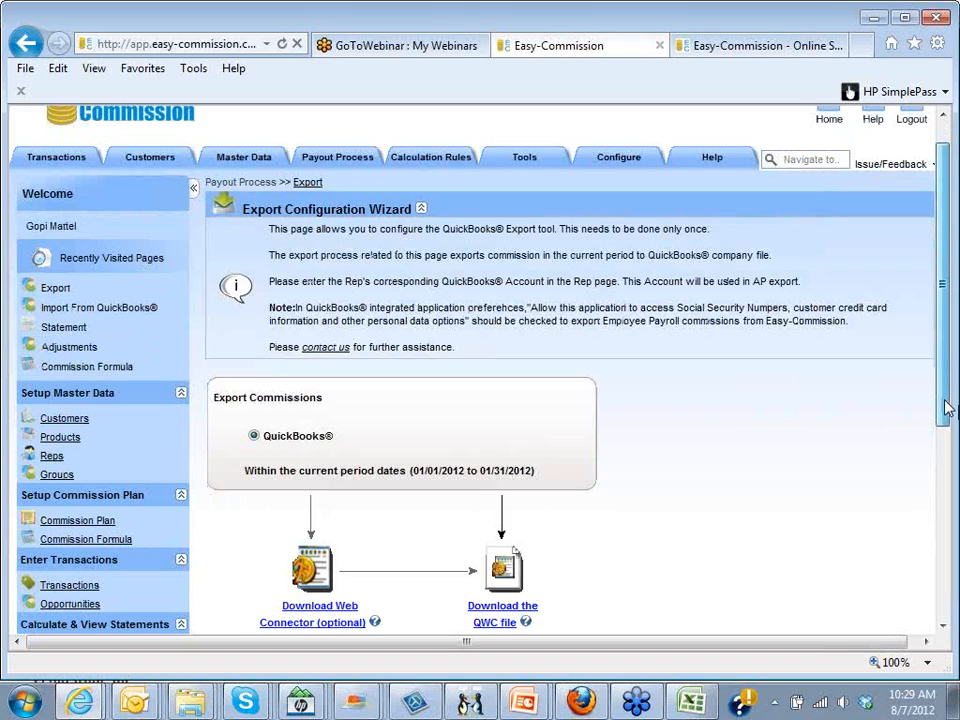
pyautogui.moveTo(949, 407); pyautogui.dragTo(952, 522)
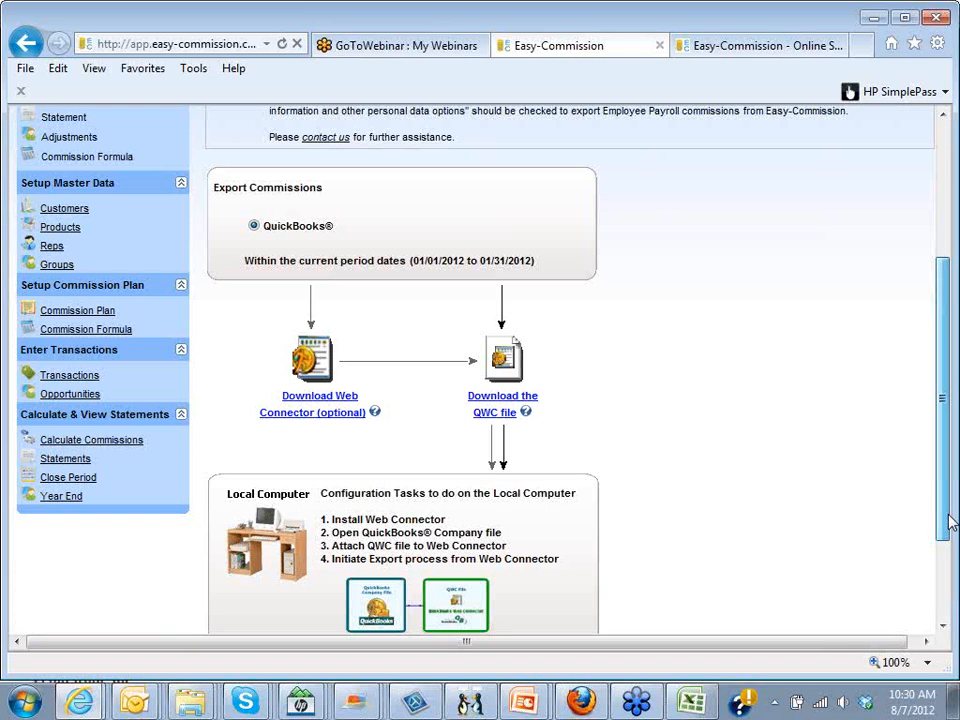
pyautogui.moveTo(519, 405)
pyautogui.moveTo(948, 379); pyautogui.dragTo(948, 378)
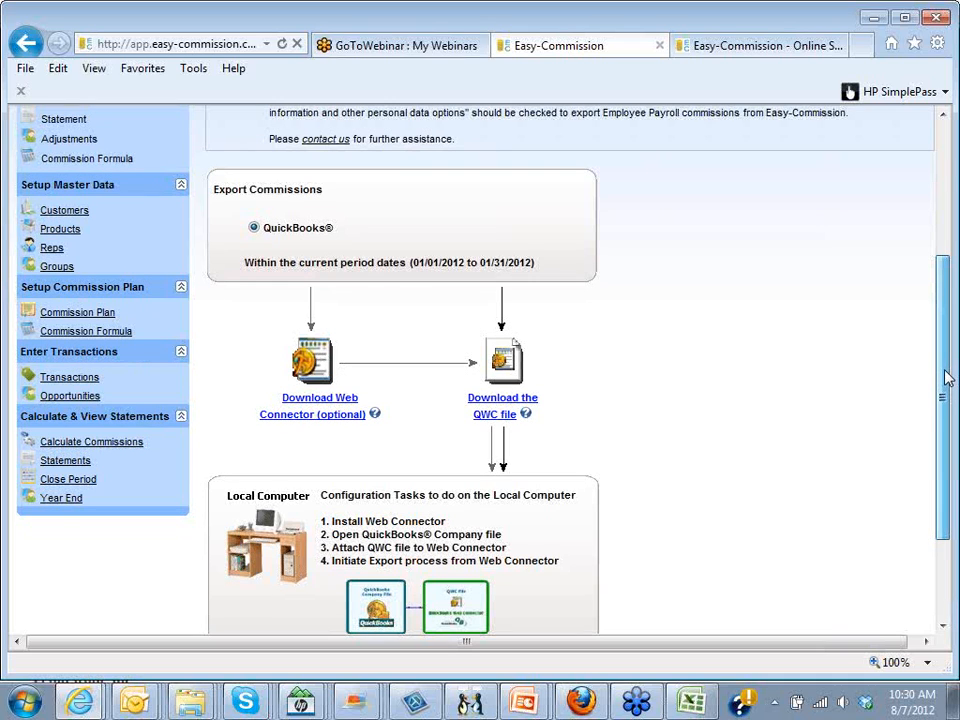
pyautogui.moveTo(948, 379); pyautogui.dragTo(948, 345)
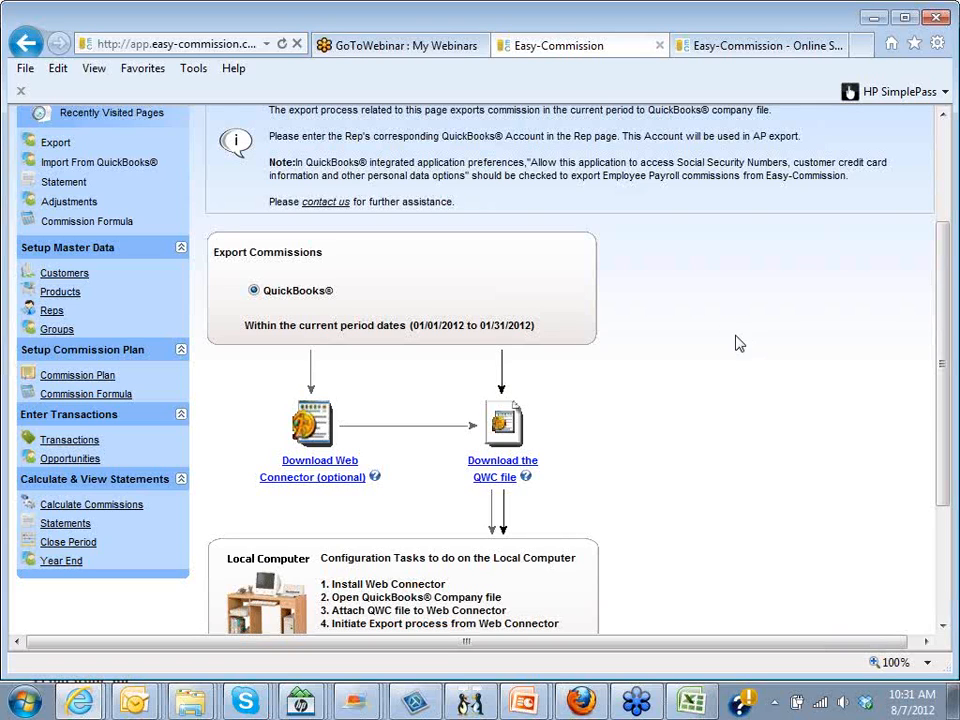
pyautogui.moveTo(941, 398); pyautogui.dragTo(941, 396)
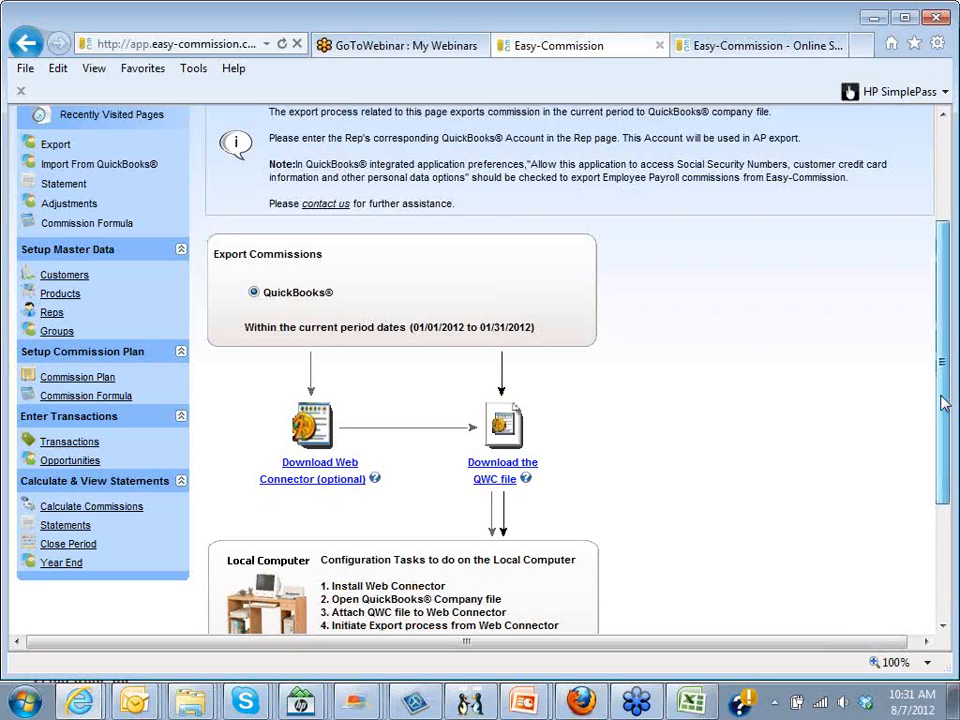
pyautogui.scroll(3, 943, 402)
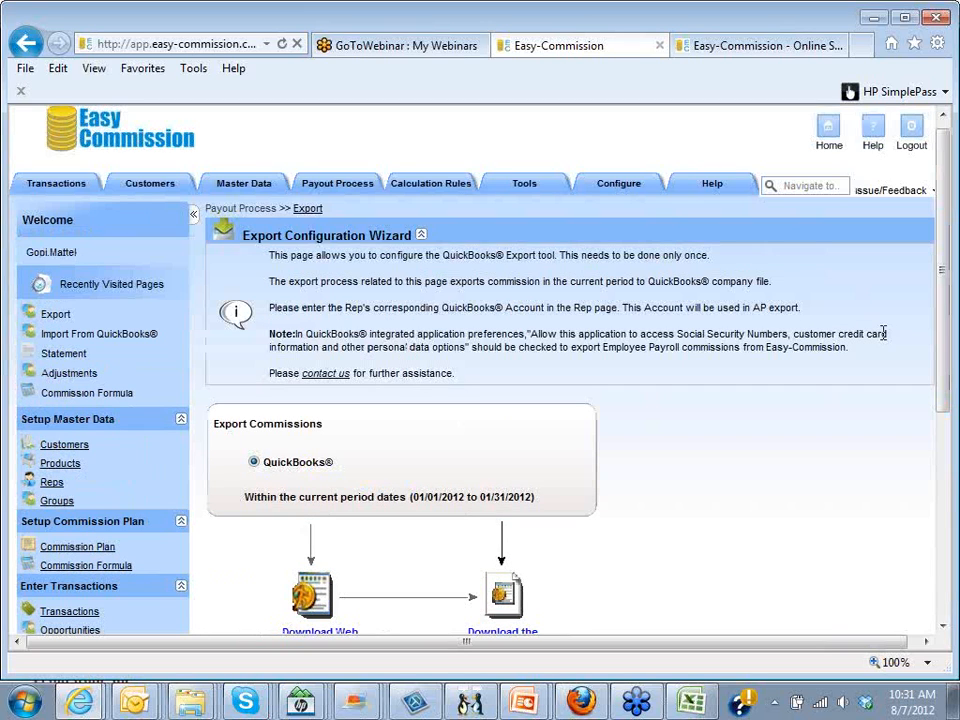
# - View the Class master data list, and open the sales rep's Sales Commission Plan for editing
pyautogui.moveTo(268, 181)
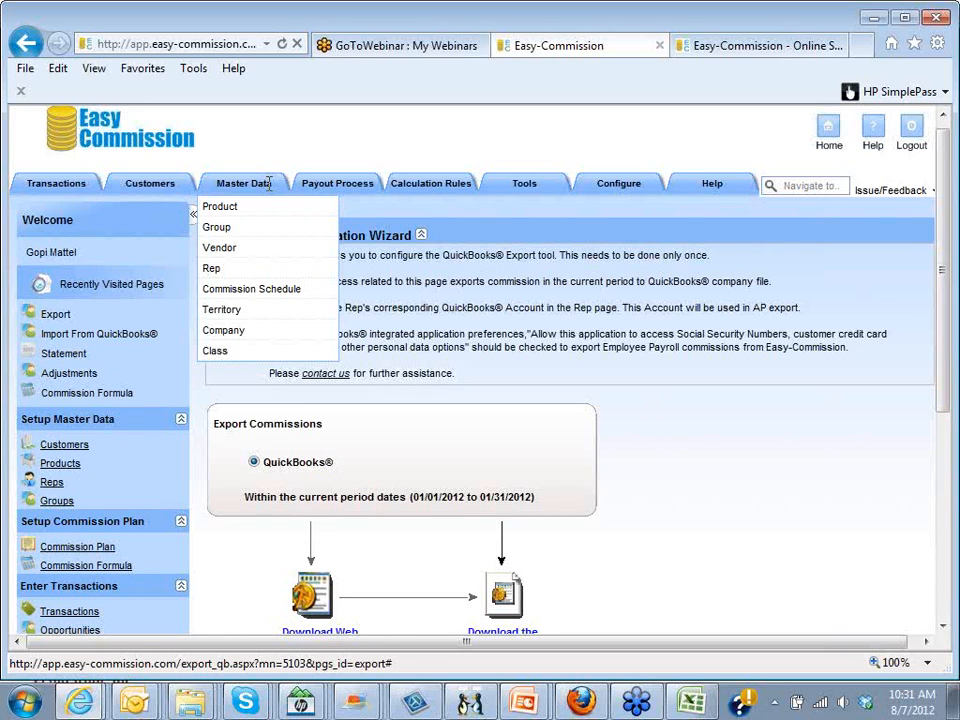
pyautogui.click(258, 352)
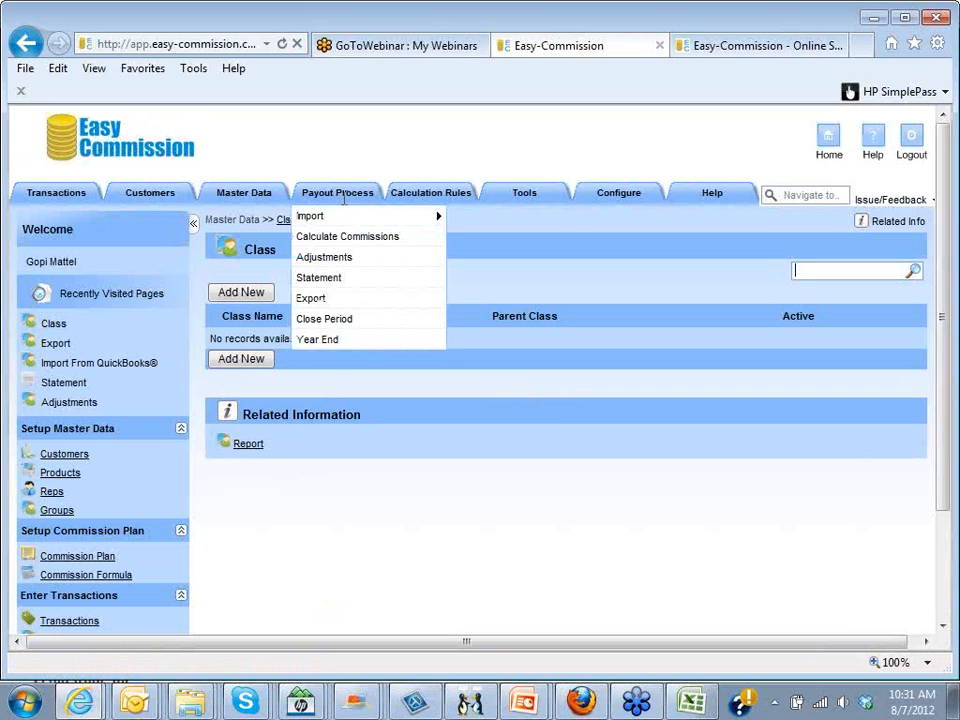
pyautogui.click(85, 563)
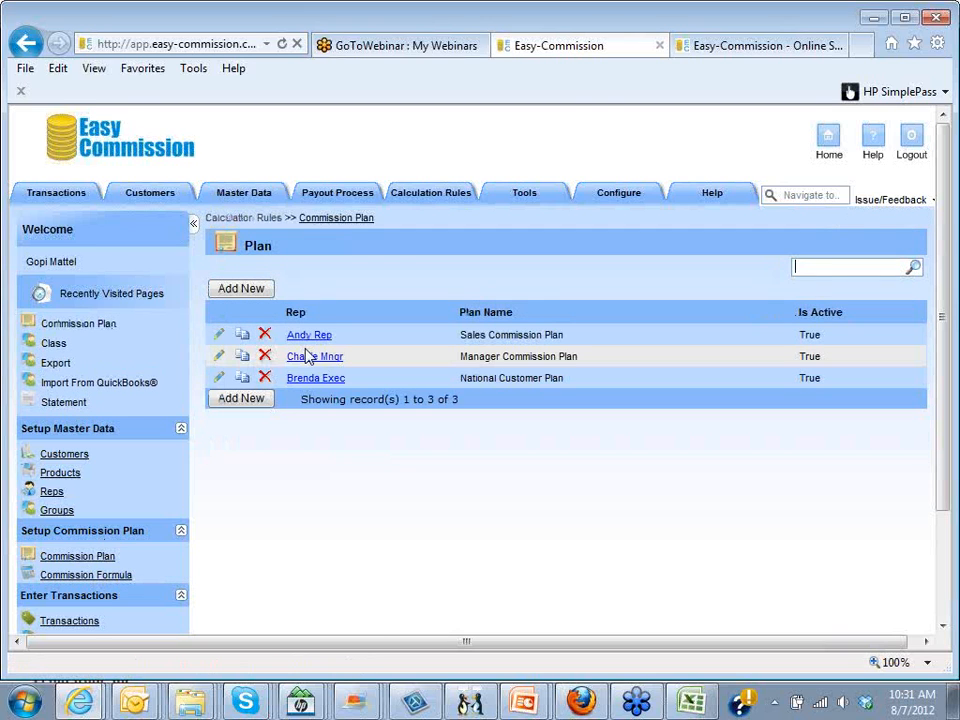
pyautogui.click(240, 341)
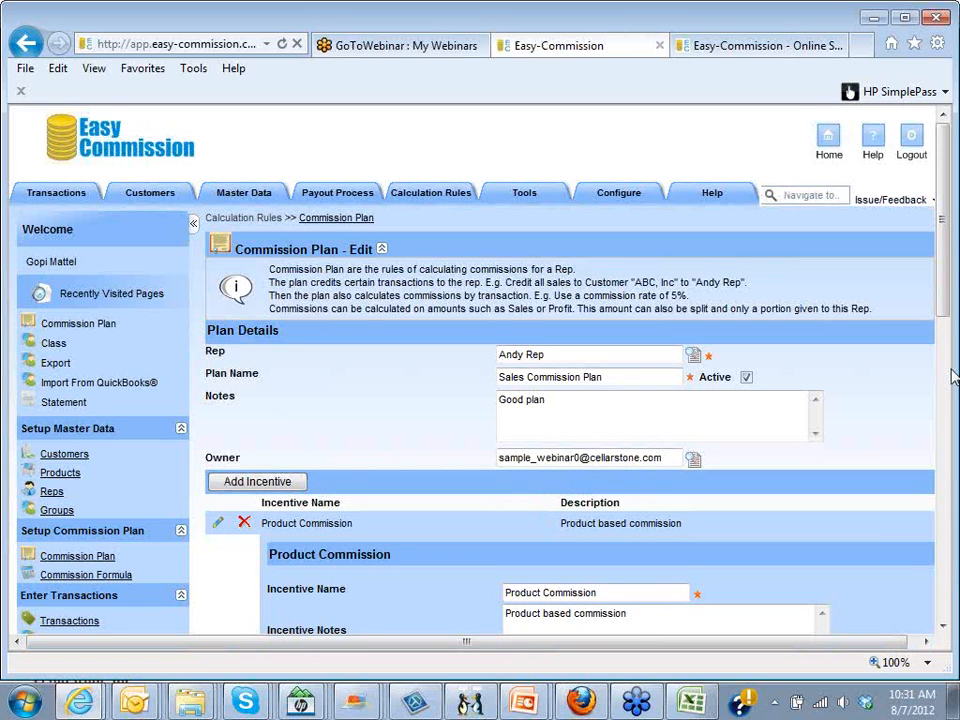
# - Examine the criteria, including Class, by which the Product Commission incentive's commission rate can differ
pyautogui.moveTo(943, 312); pyautogui.dragTo(944, 571)
pyautogui.click(745, 494)
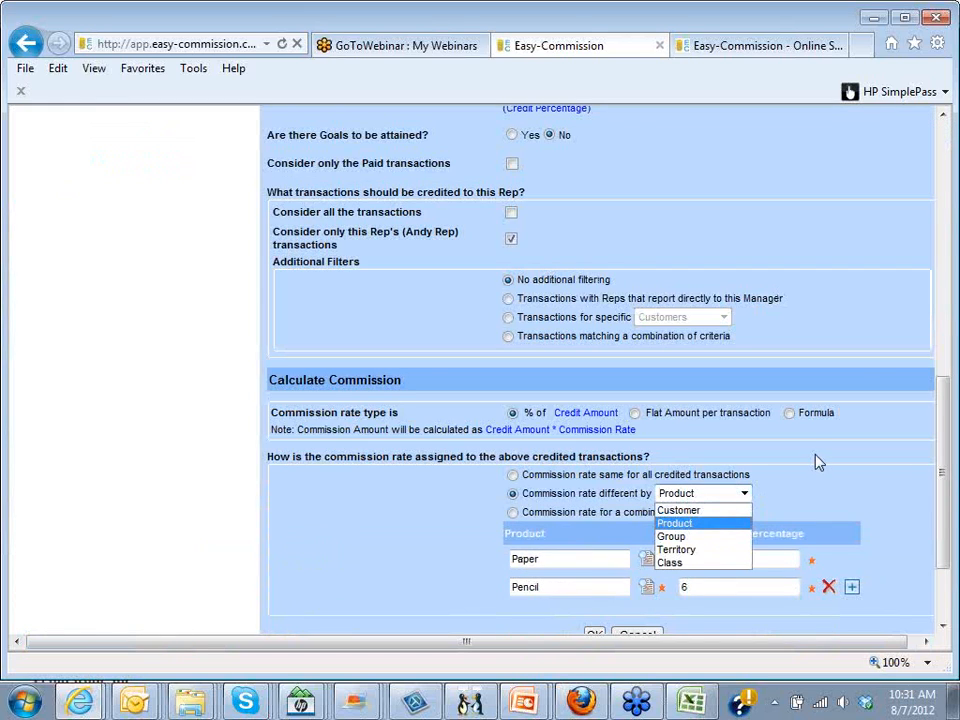
pyautogui.click(858, 377)
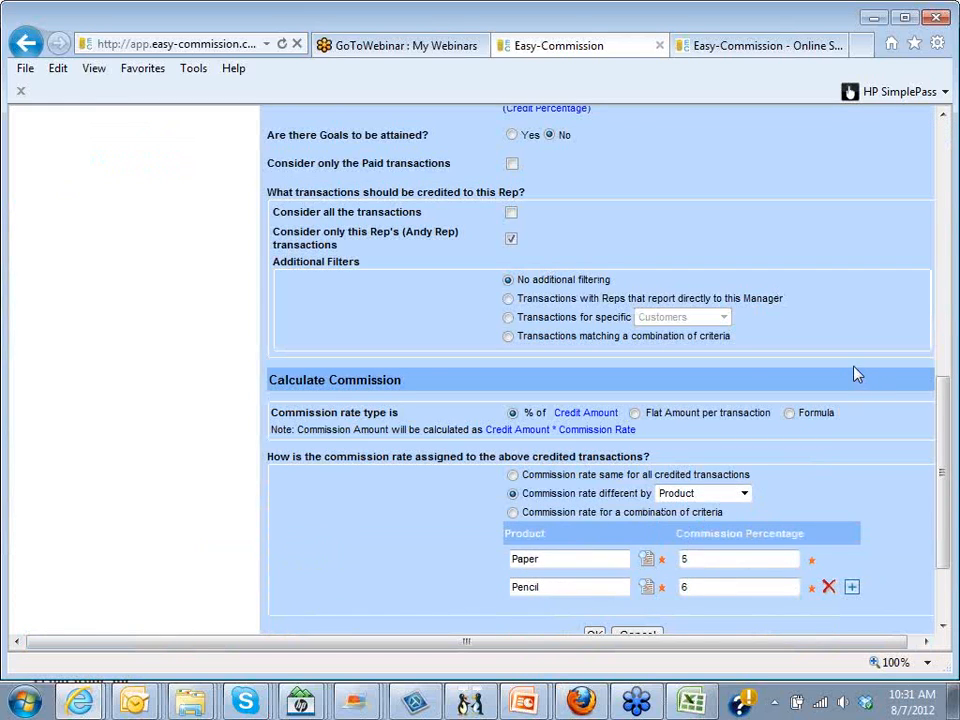
# - Switch the incentive's additional filter to transactions for specific Customers and review the other criteria available for it
pyautogui.click(508, 317)
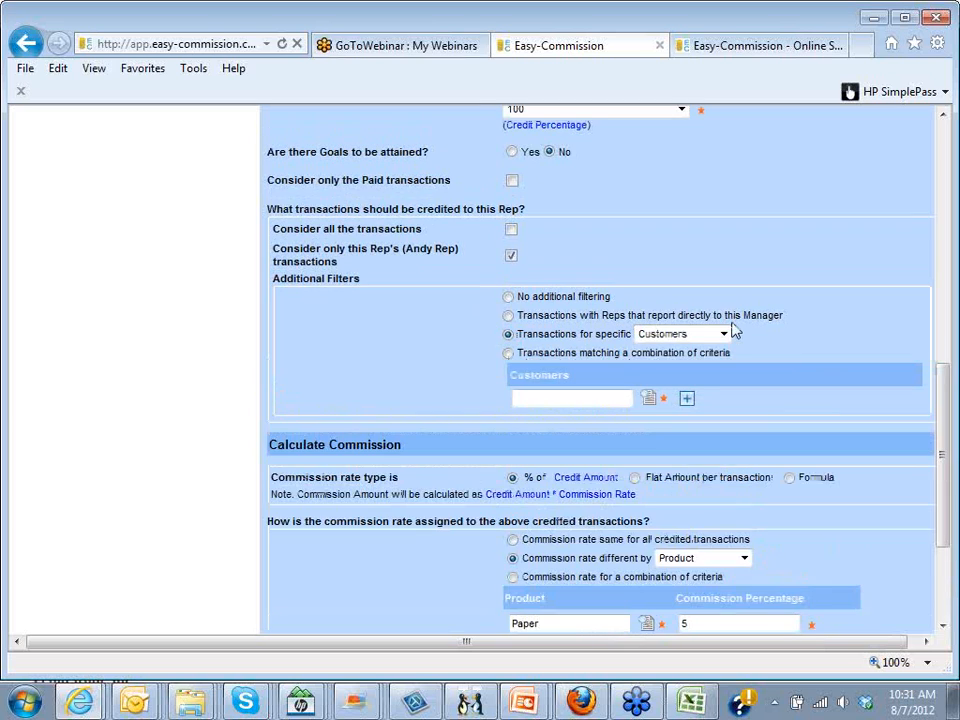
pyautogui.click(726, 332)
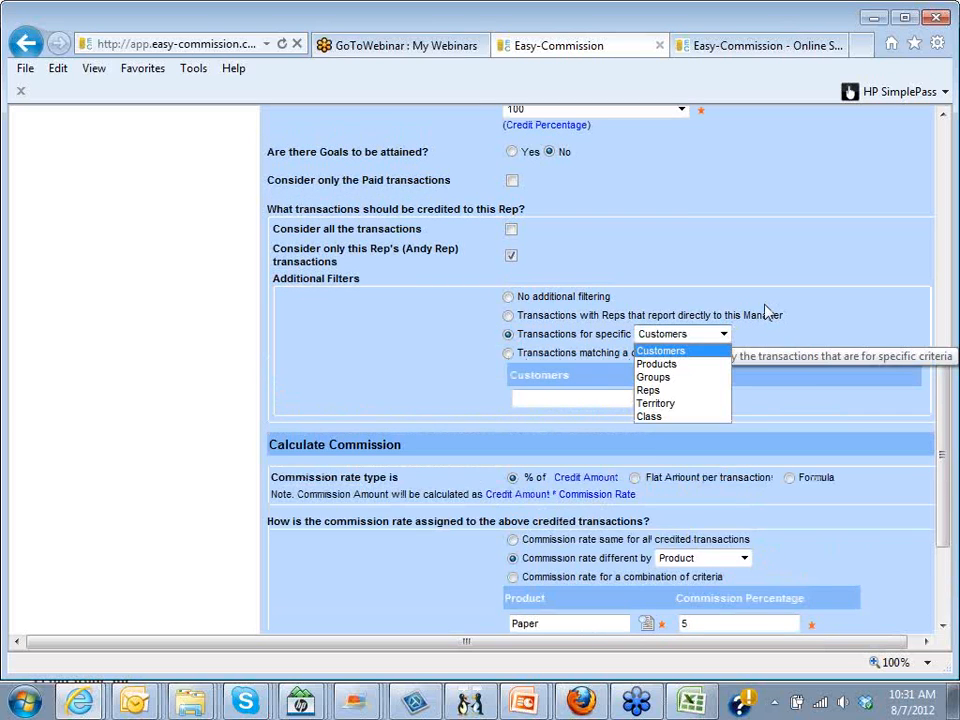
pyautogui.click(766, 305)
pyautogui.moveTo(944, 545); pyautogui.dragTo(944, 574)
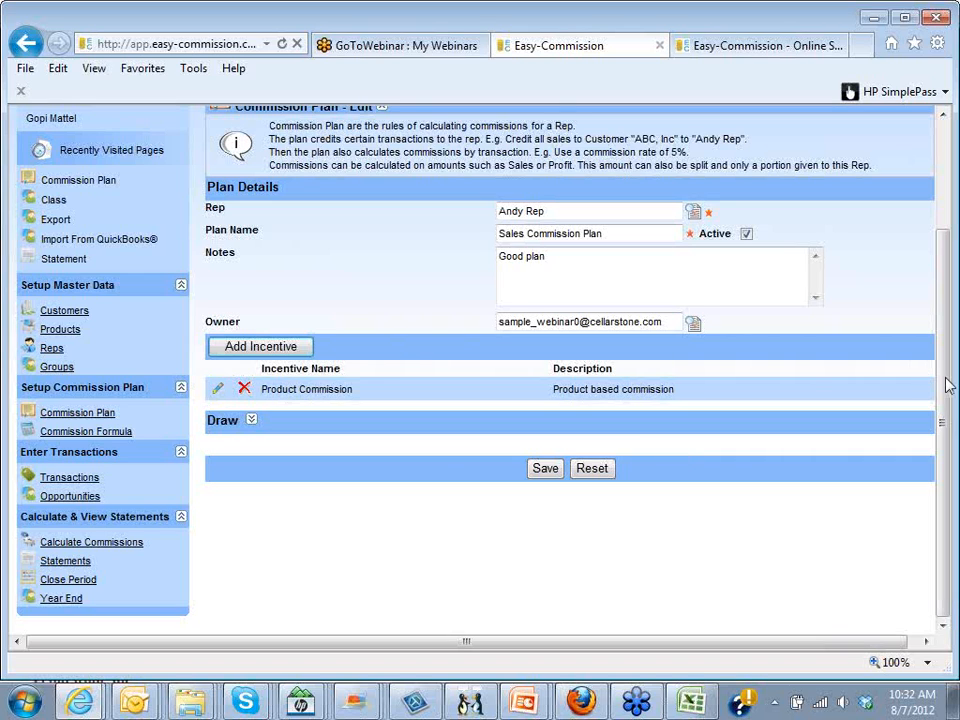
# - Open the Excel/CSV import page and review the target objects that can be imported
pyautogui.moveTo(949, 386); pyautogui.dragTo(942, 367)
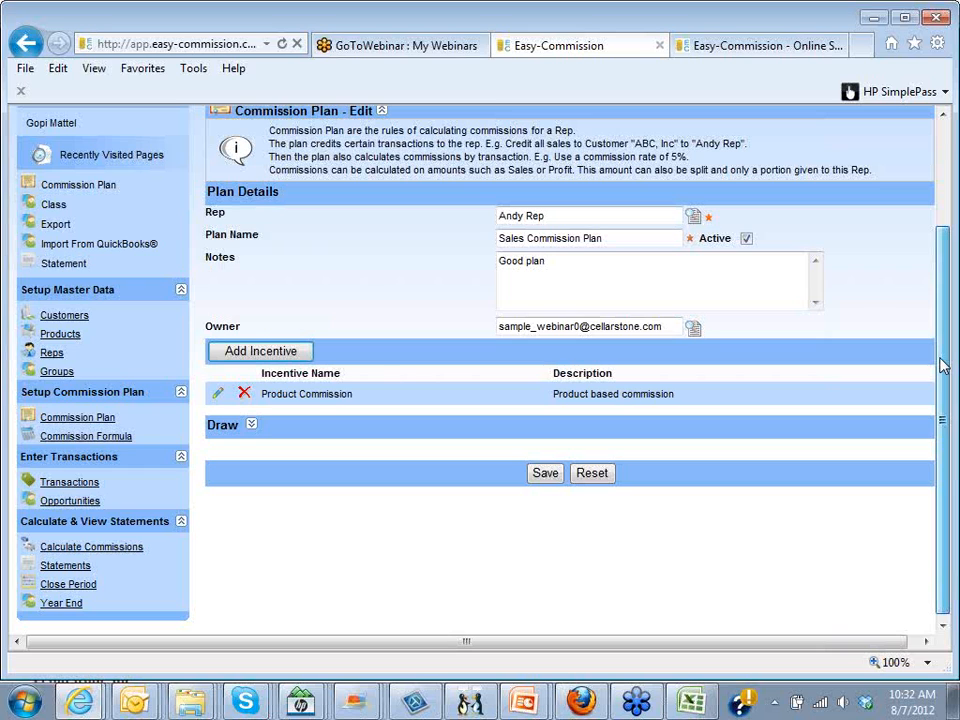
pyautogui.moveTo(943, 367); pyautogui.dragTo(943, 264)
pyautogui.click(477, 235)
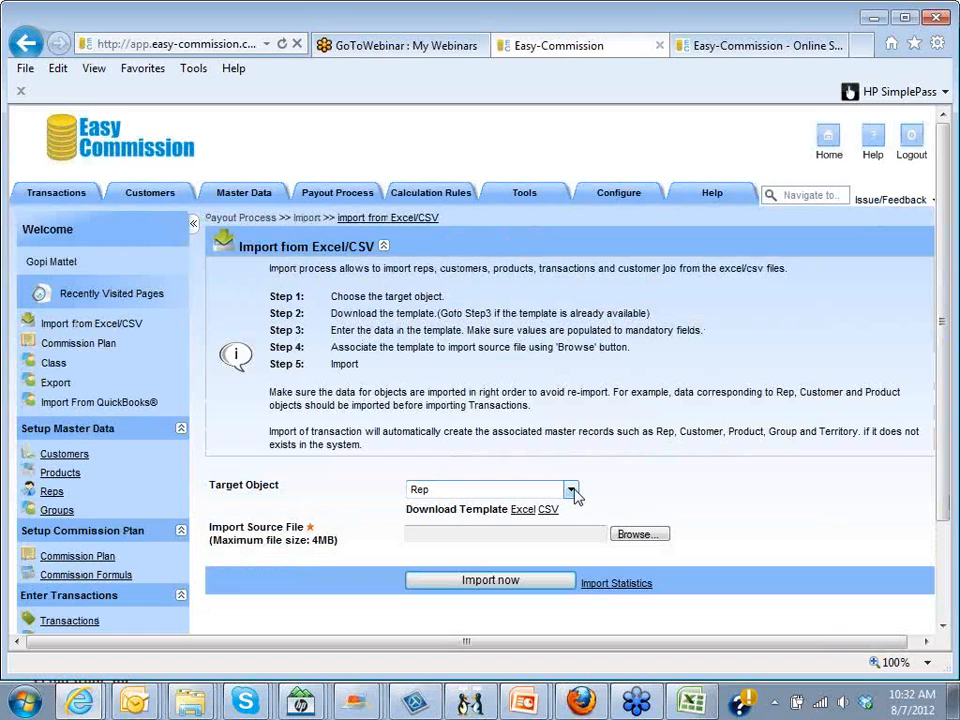
pyautogui.click(572, 491)
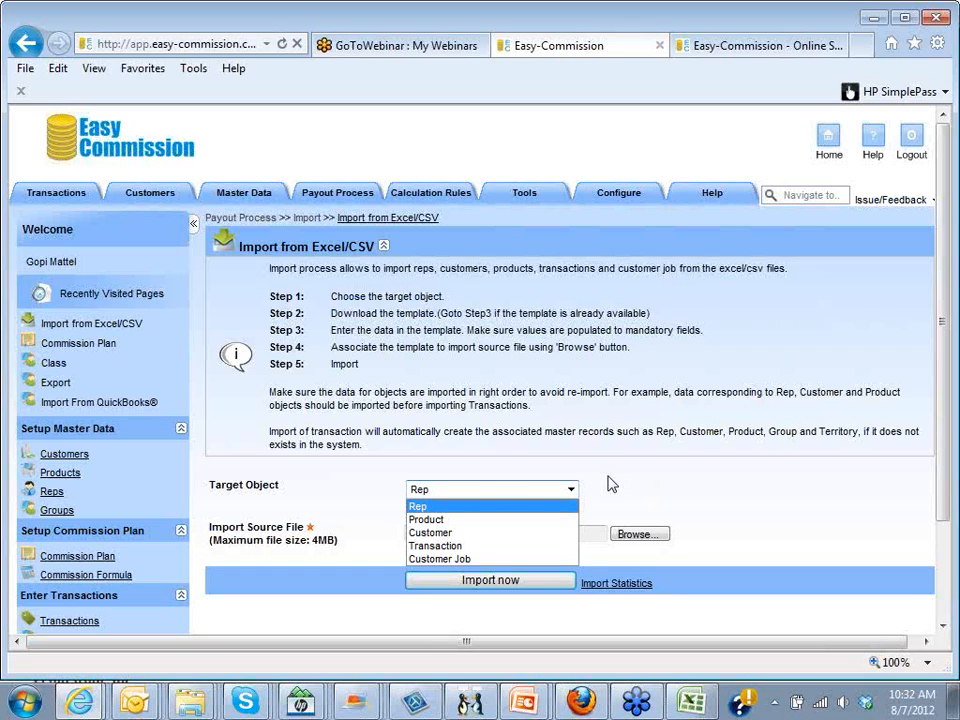
pyautogui.click(607, 475)
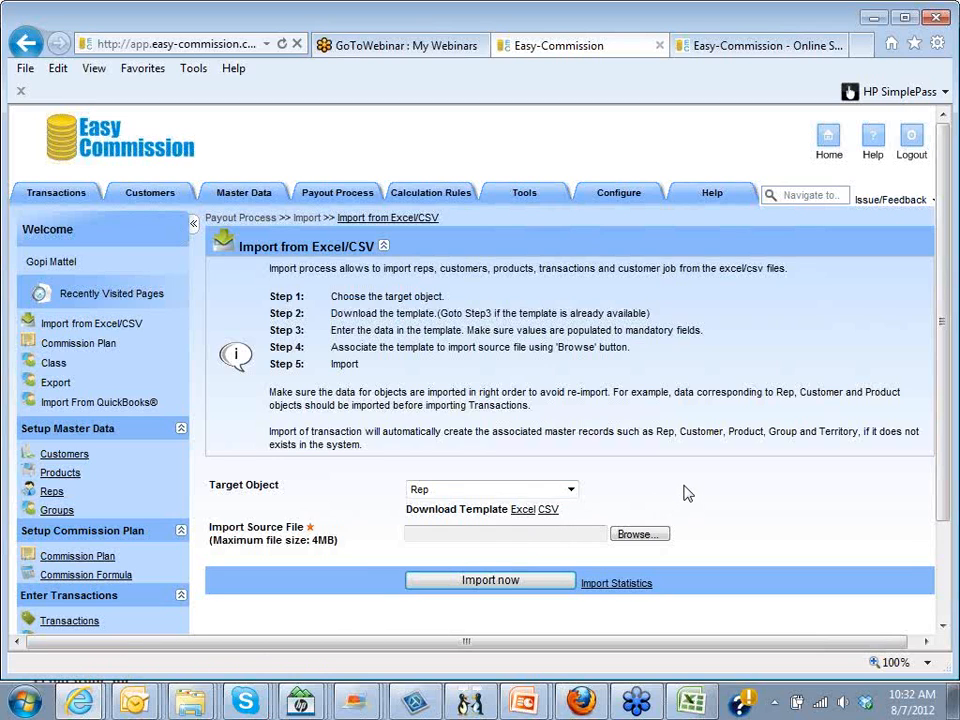
pyautogui.click(572, 490)
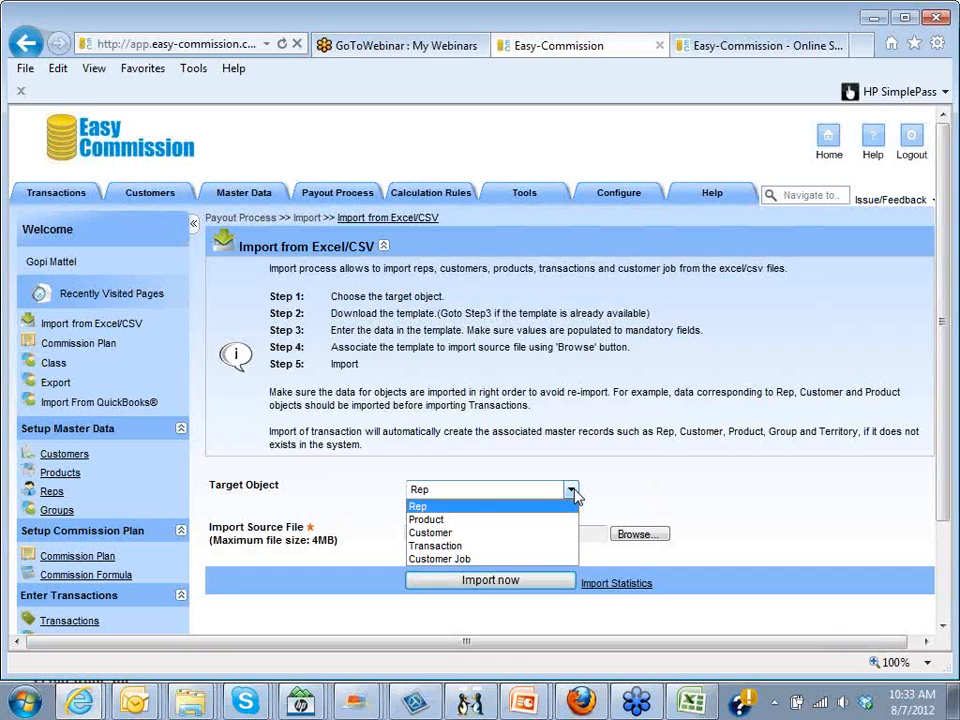
pyautogui.click(640, 451)
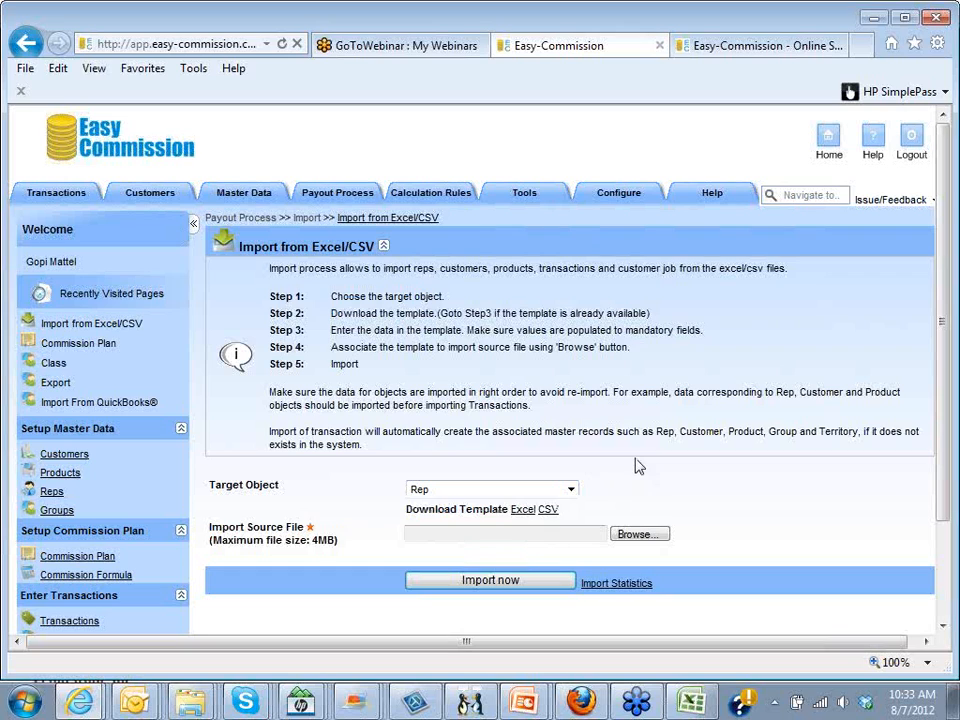
pyautogui.click(571, 489)
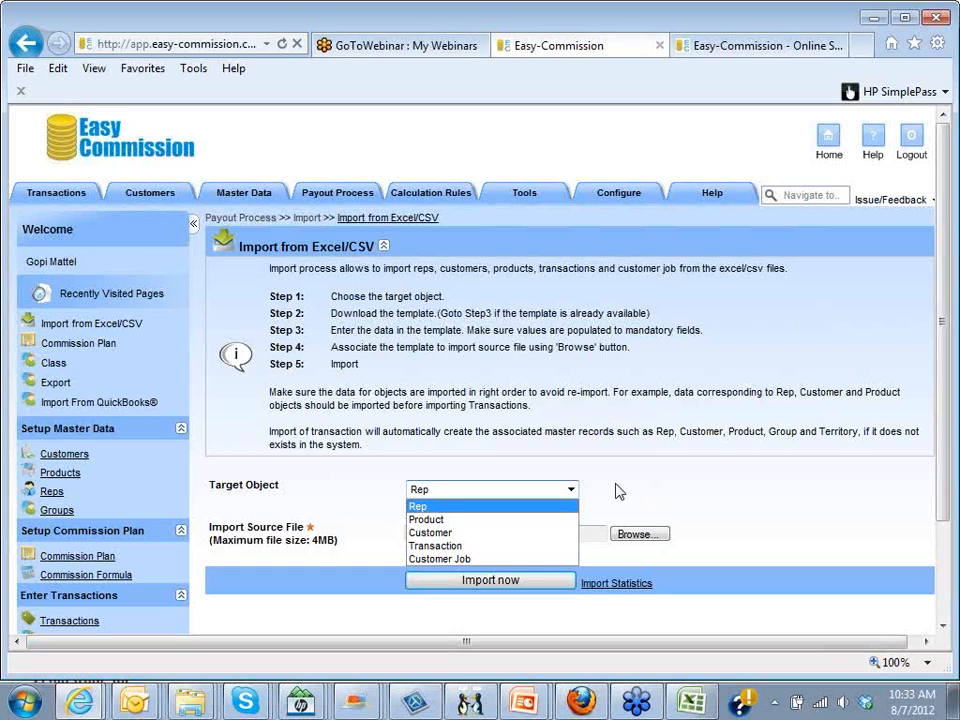
pyautogui.click(944, 484)
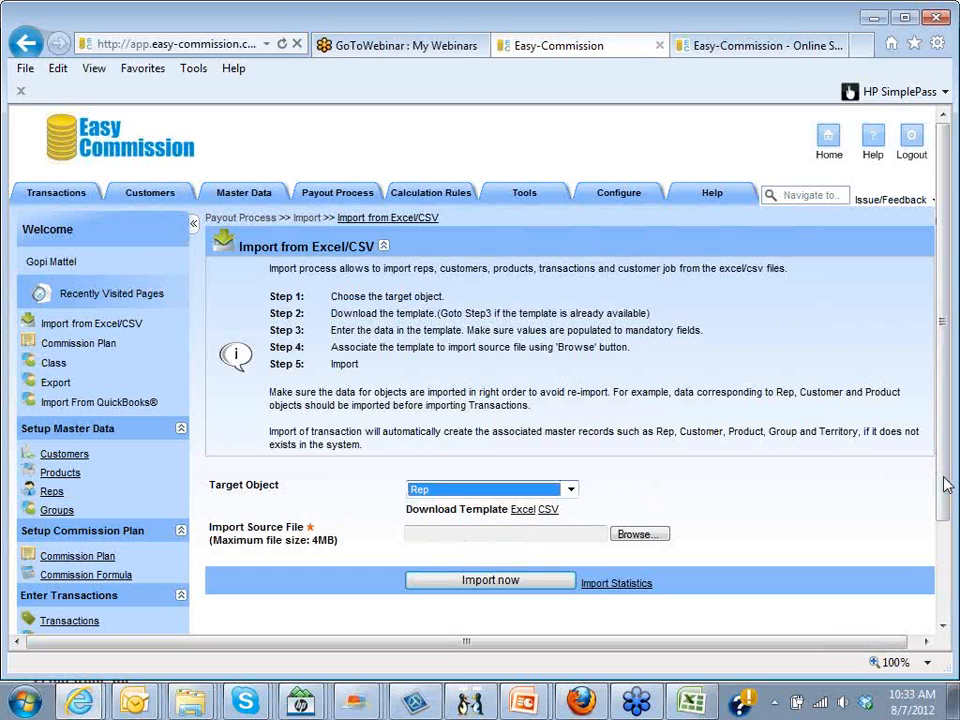
# - Switch to the PowerPoint slide show of the new features and advance to the Reporting slide
pyautogui.click(527, 703)
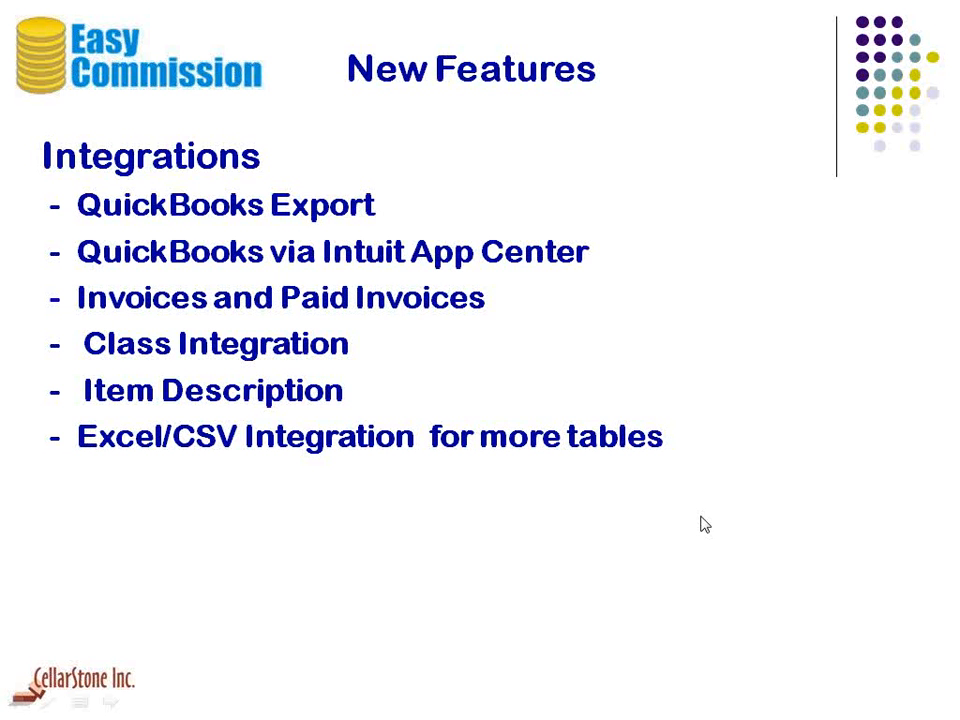
pyautogui.click(702, 517)
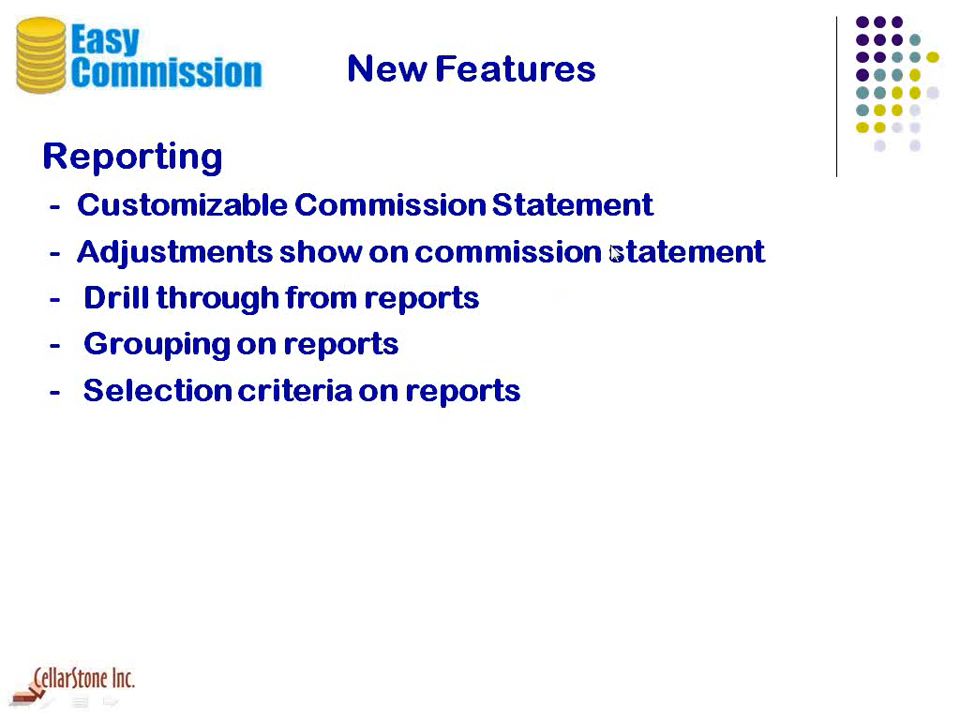
# - Switch back to Easy-Commission in the browser and review the sales rep's commission statement for period 1 of 2012
pyautogui.hotkey('alt', 'Tab')
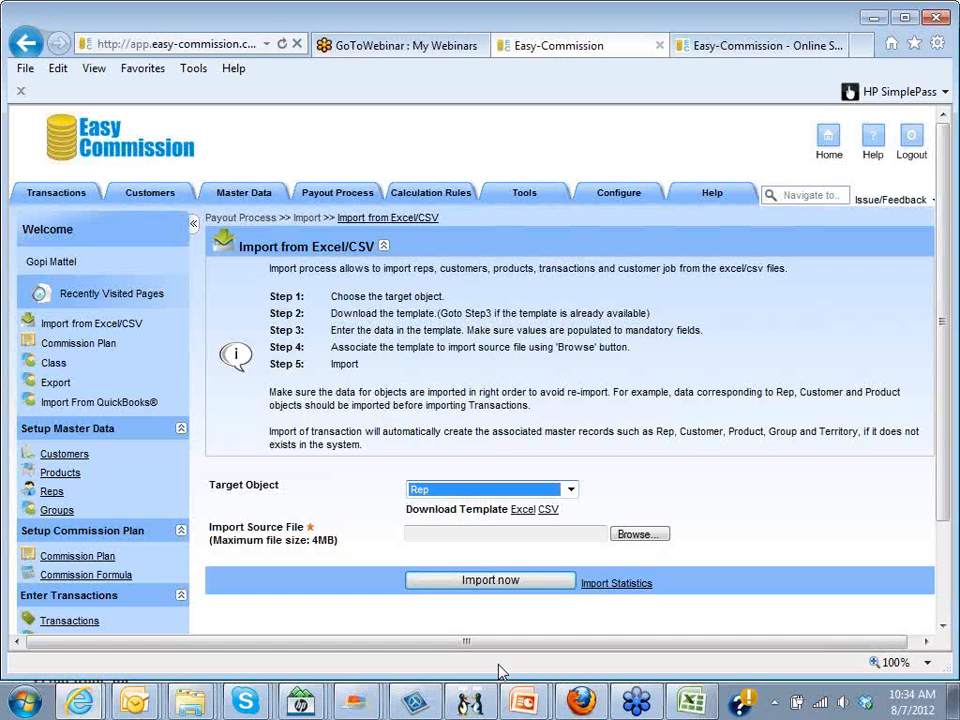
pyautogui.moveTo(468, 188)
pyautogui.moveTo(337, 195)
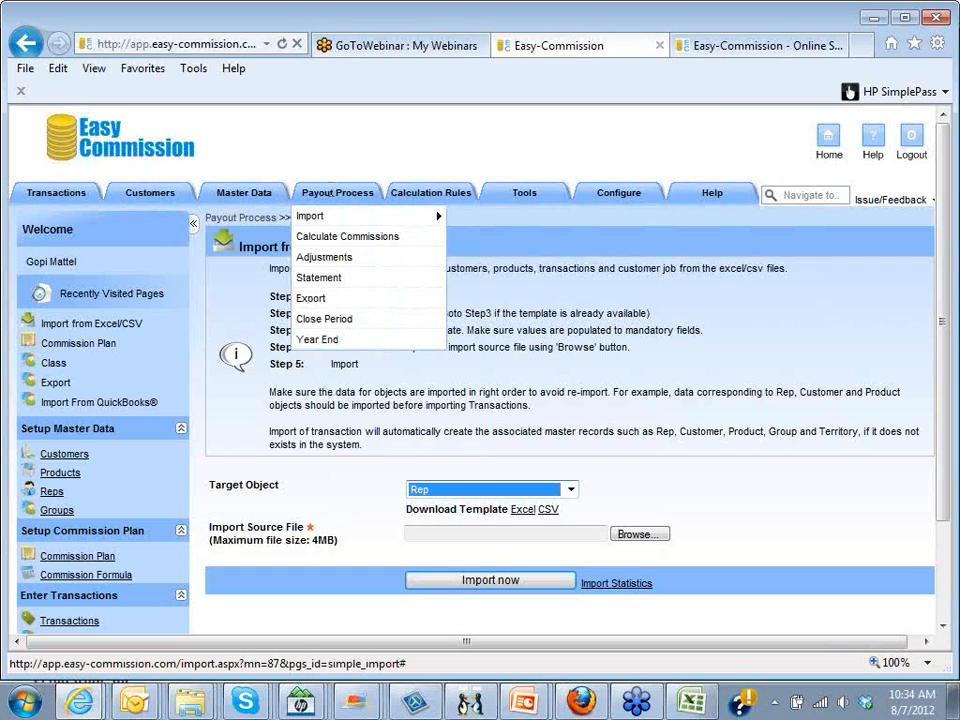
pyautogui.click(328, 283)
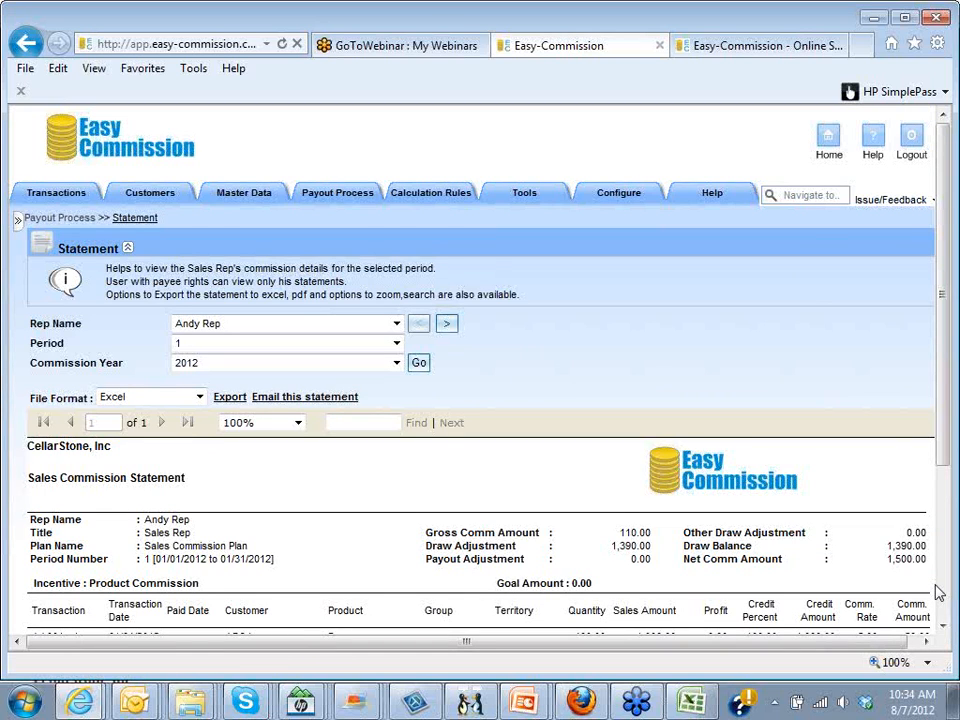
pyautogui.scroll(-3, 543, 516)
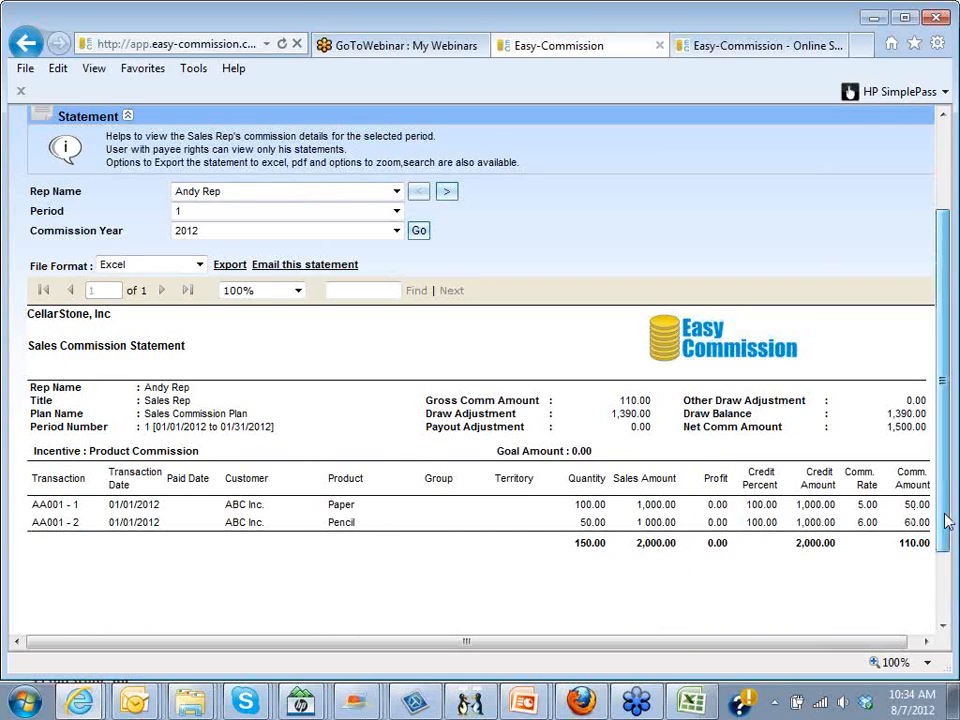
pyautogui.moveTo(948, 522); pyautogui.dragTo(945, 434)
# - Open the Temp Statement Template for editing in the Statement Designer and review its header fields
pyautogui.moveTo(539, 194)
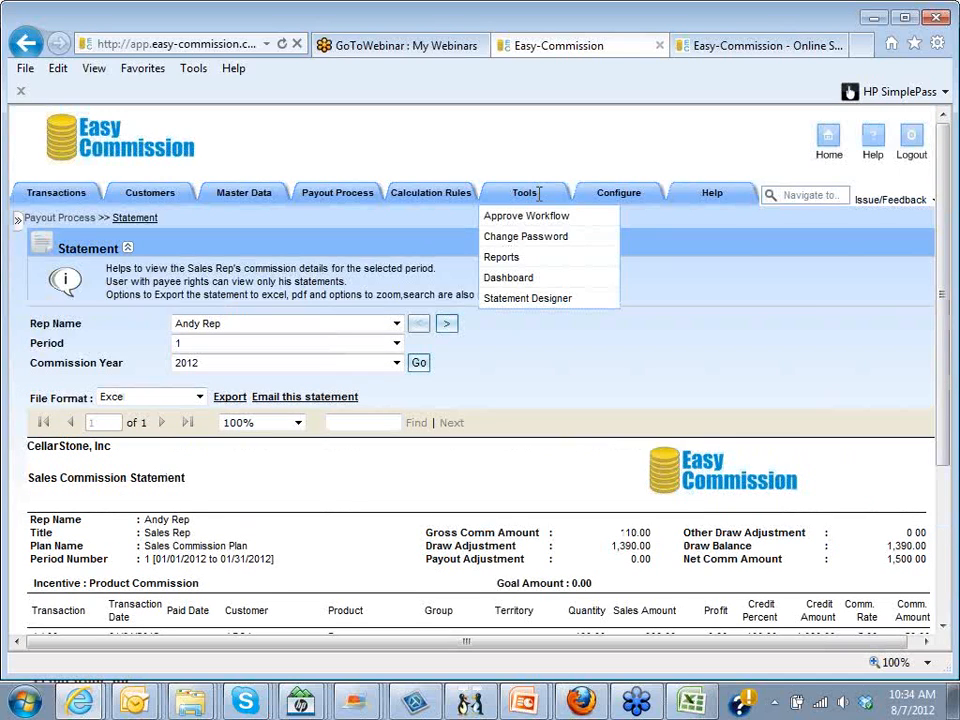
pyautogui.click(540, 298)
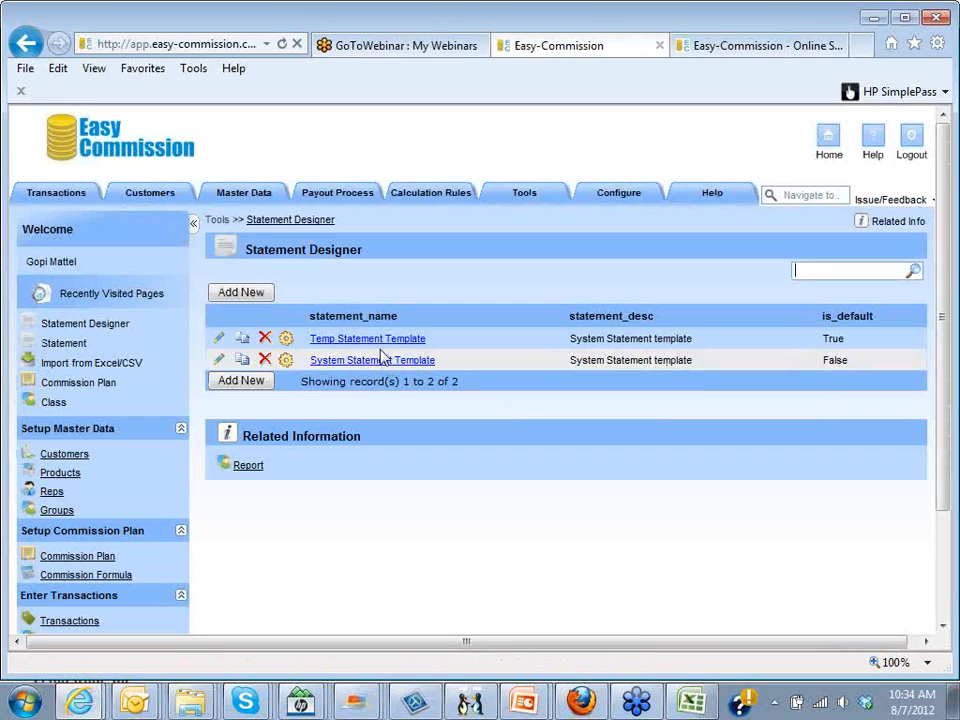
pyautogui.moveTo(288, 340)
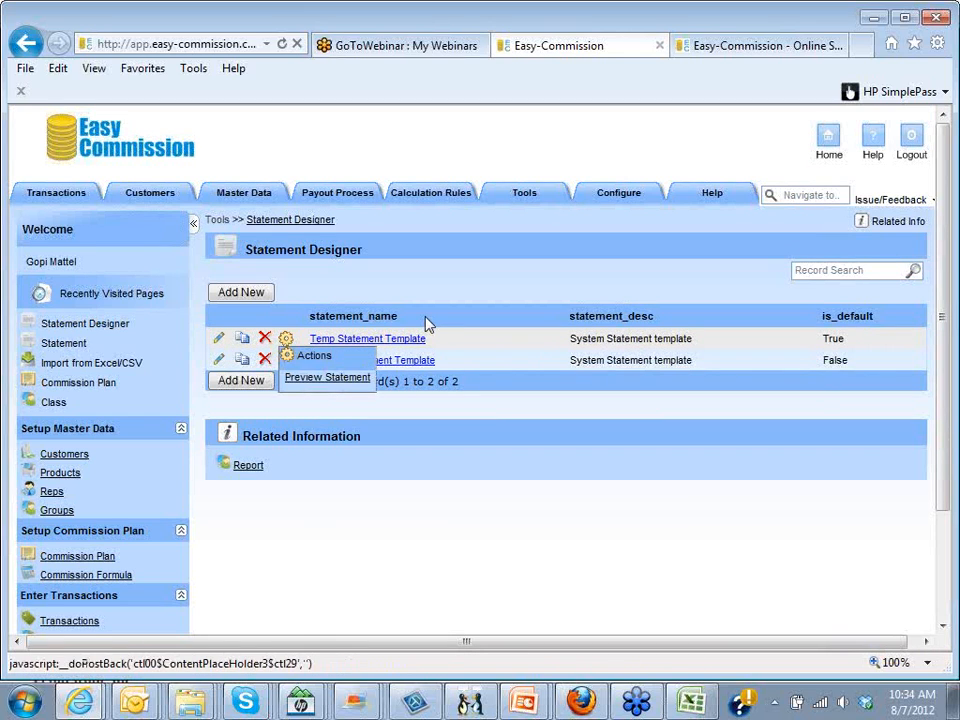
pyautogui.click(220, 340)
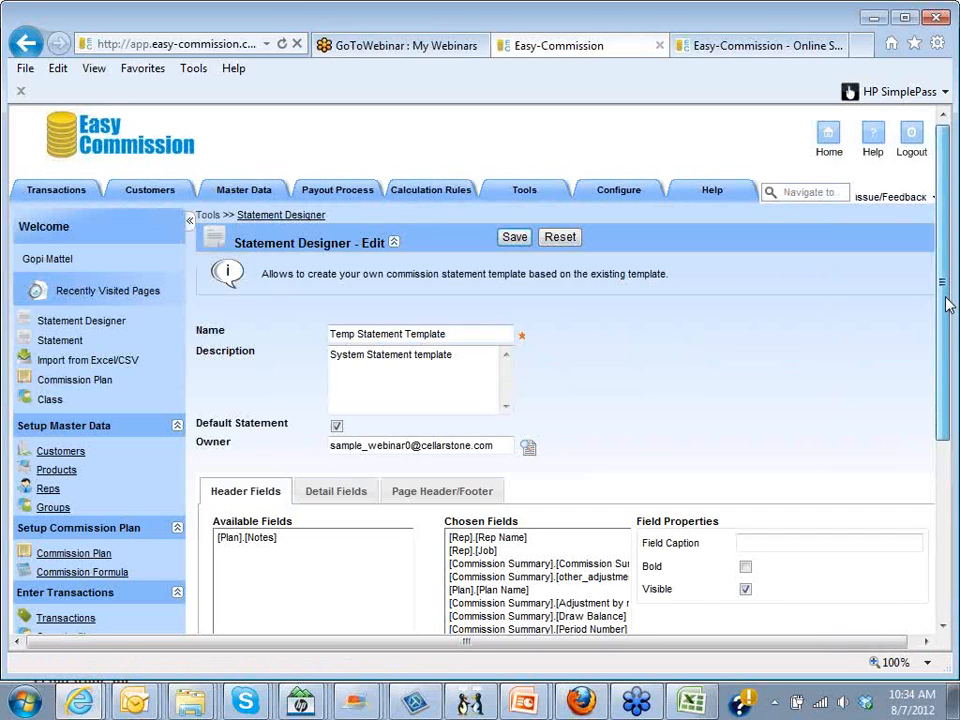
pyautogui.scroll(-3, 718, 360)
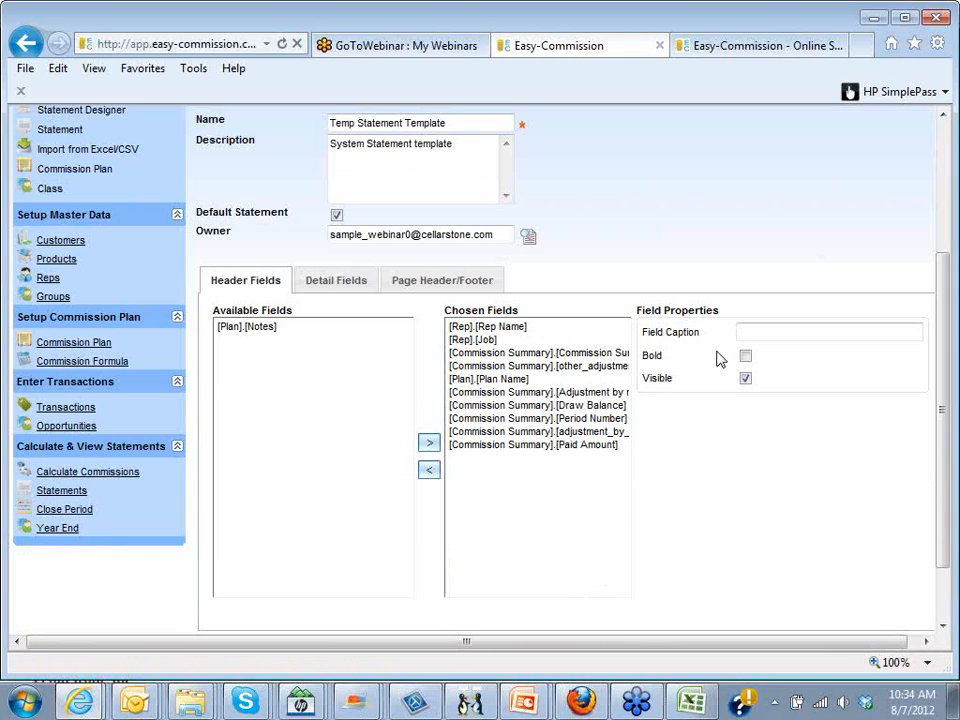
# - Examine the template's available and chosen detail fields, including the properties of the Customer Name field
pyautogui.click(340, 286)
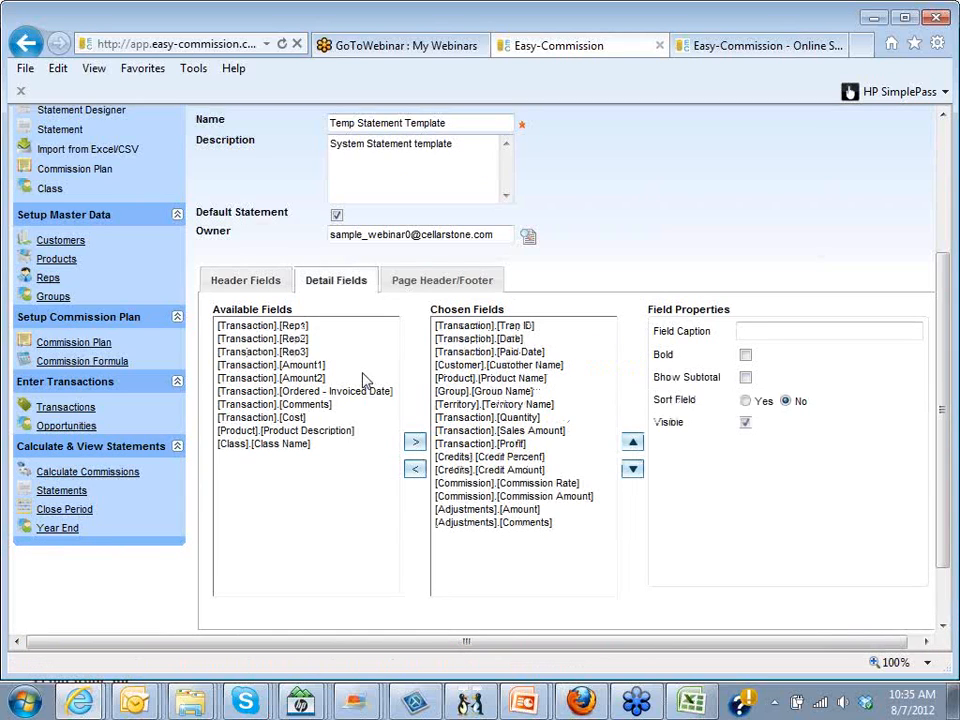
pyautogui.moveTo(474, 376); pyautogui.dragTo(465, 414)
pyautogui.moveTo(490, 368); pyautogui.dragTo(778, 368)
pyautogui.click(786, 332)
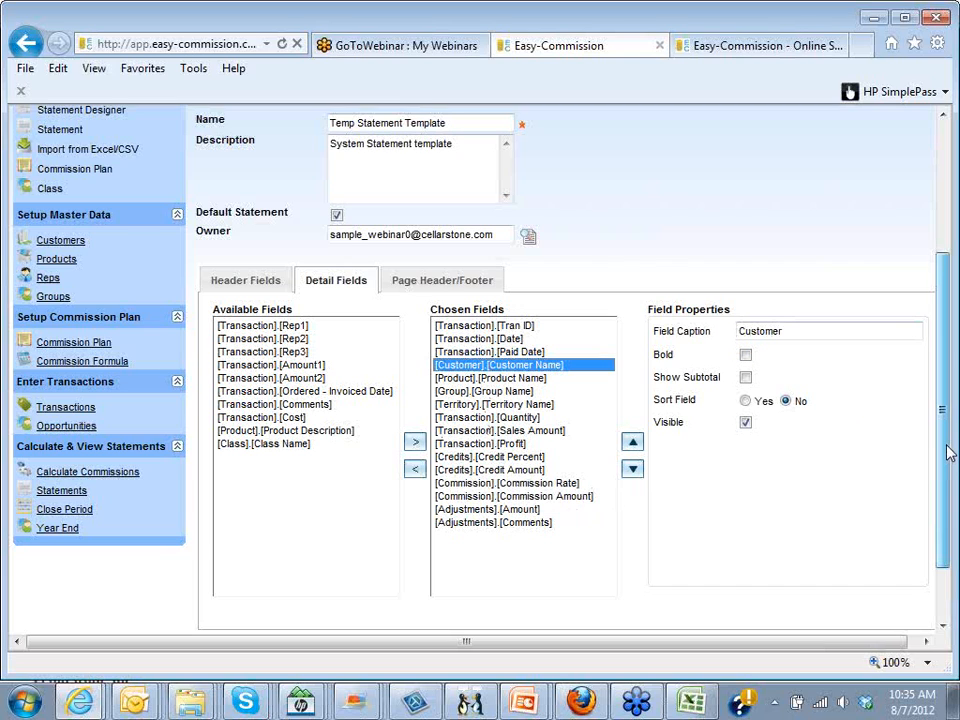
pyautogui.moveTo(946, 445); pyautogui.dragTo(946, 447)
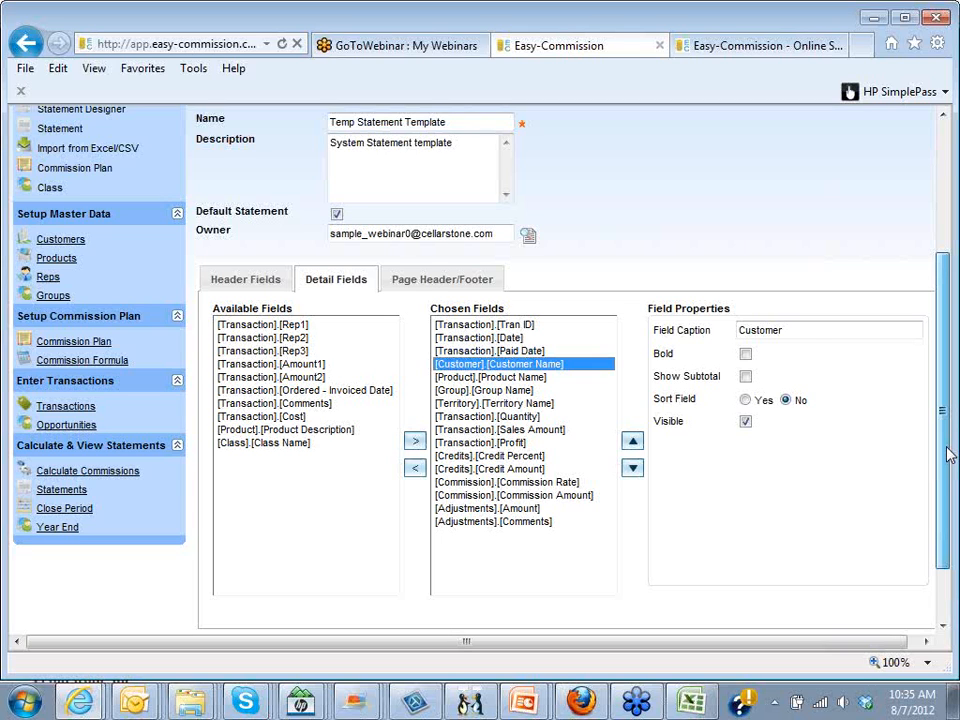
pyautogui.moveTo(948, 455)
pyautogui.mouseDown()
pyautogui.moveTo(948, 512)
pyautogui.moveTo(948, 466)
pyautogui.mouseUp()
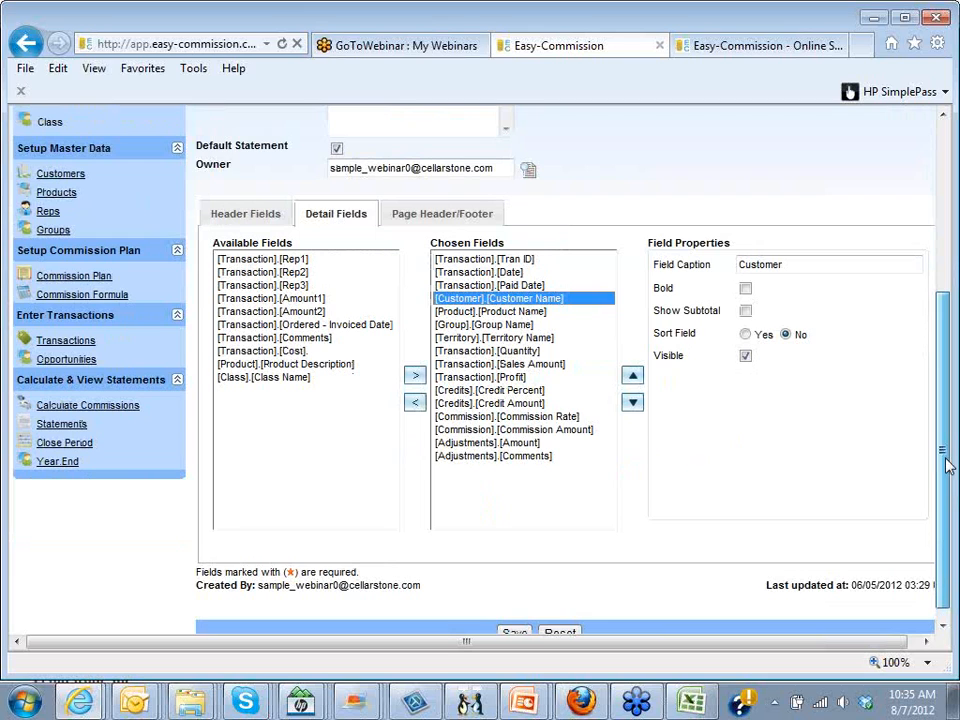
# - Leave the statement template and open the list of reports
pyautogui.scroll(5, 546, 483)
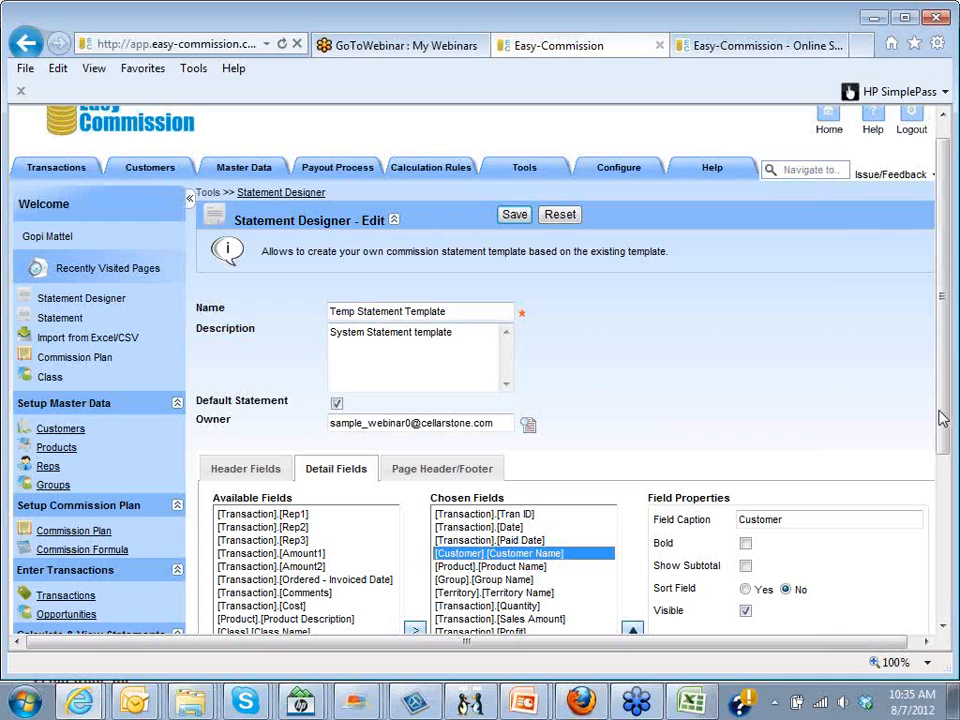
pyautogui.moveTo(524, 168)
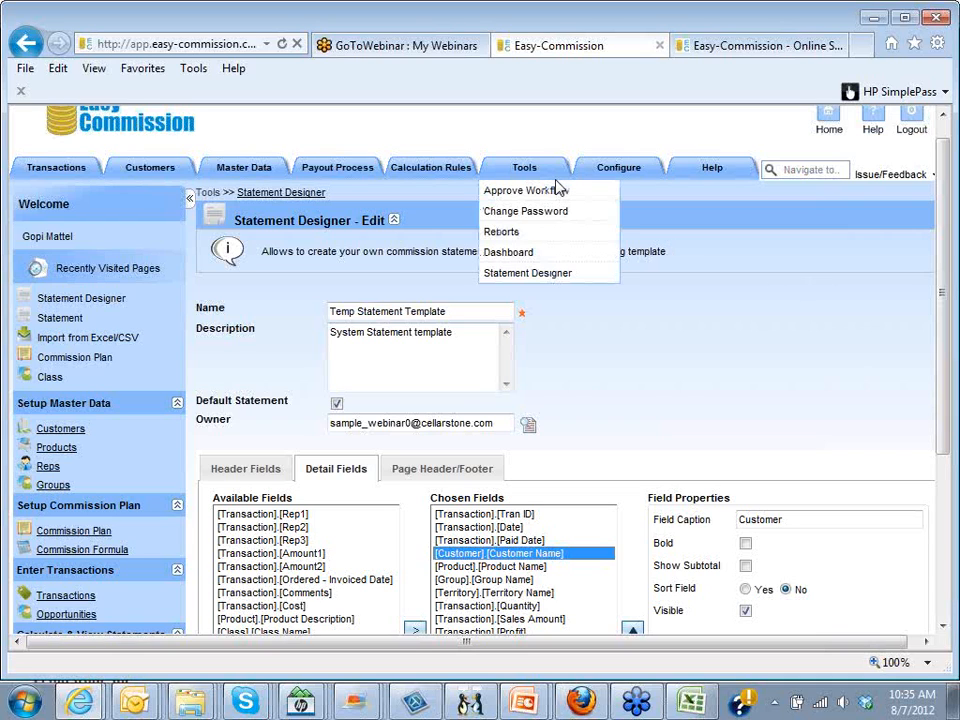
pyautogui.click(522, 233)
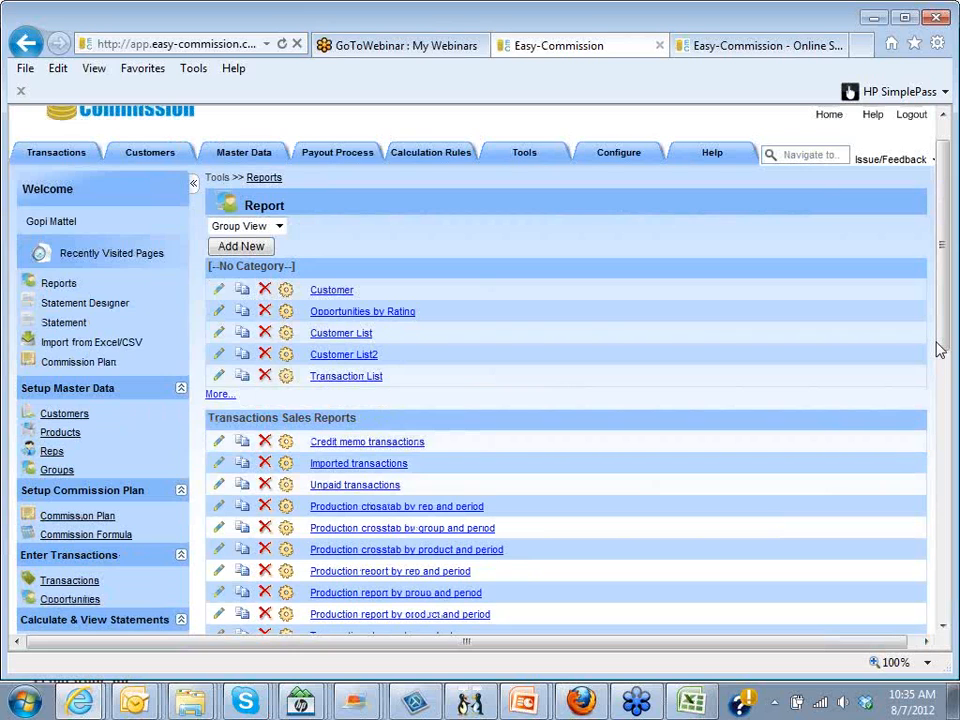
# - Run the Transaction List report and drill through to ABC Inc.'s Paper transaction to view its details
pyautogui.moveTo(946, 344); pyautogui.dragTo(353, 344)
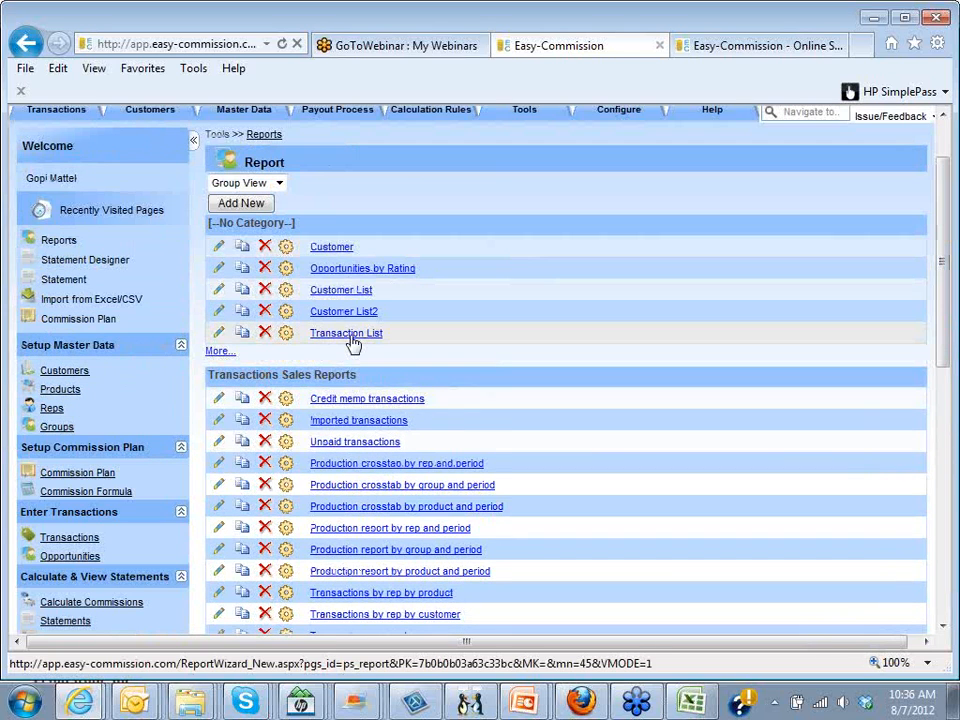
pyautogui.click(352, 340)
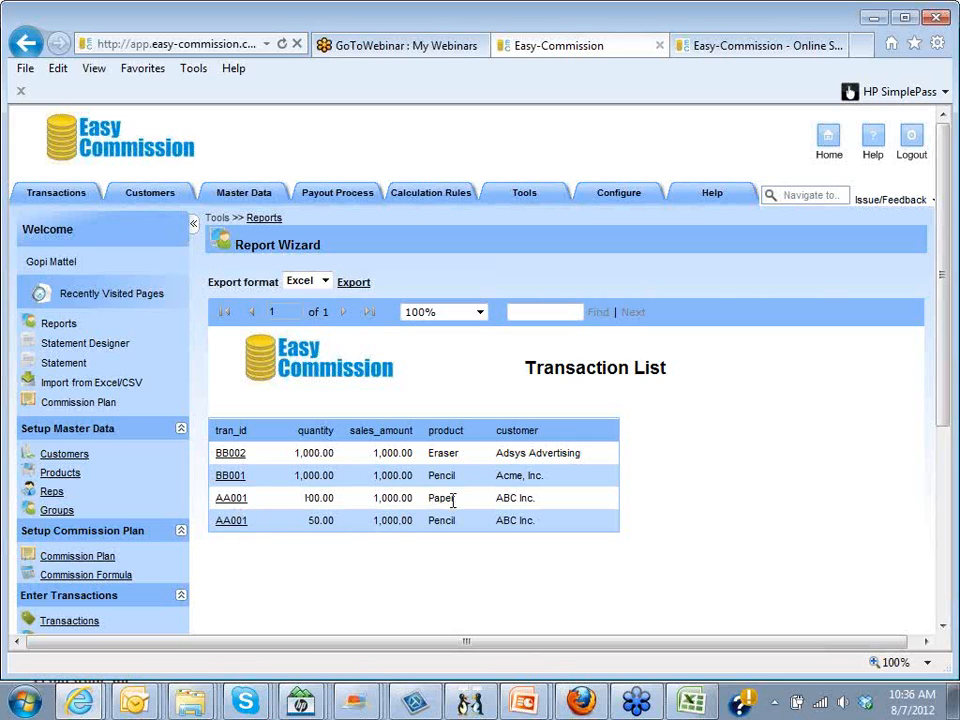
pyautogui.click(231, 502)
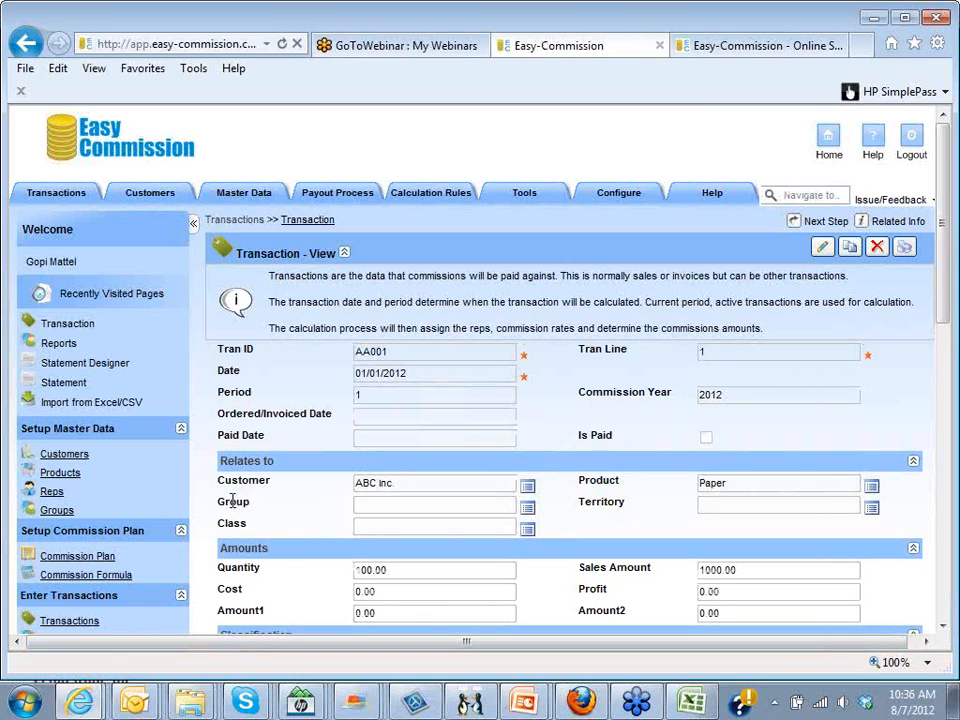
pyautogui.moveTo(945, 310)
pyautogui.mouseDown()
pyautogui.moveTo(944, 494)
pyautogui.moveTo(947, 304)
pyautogui.mouseUp()
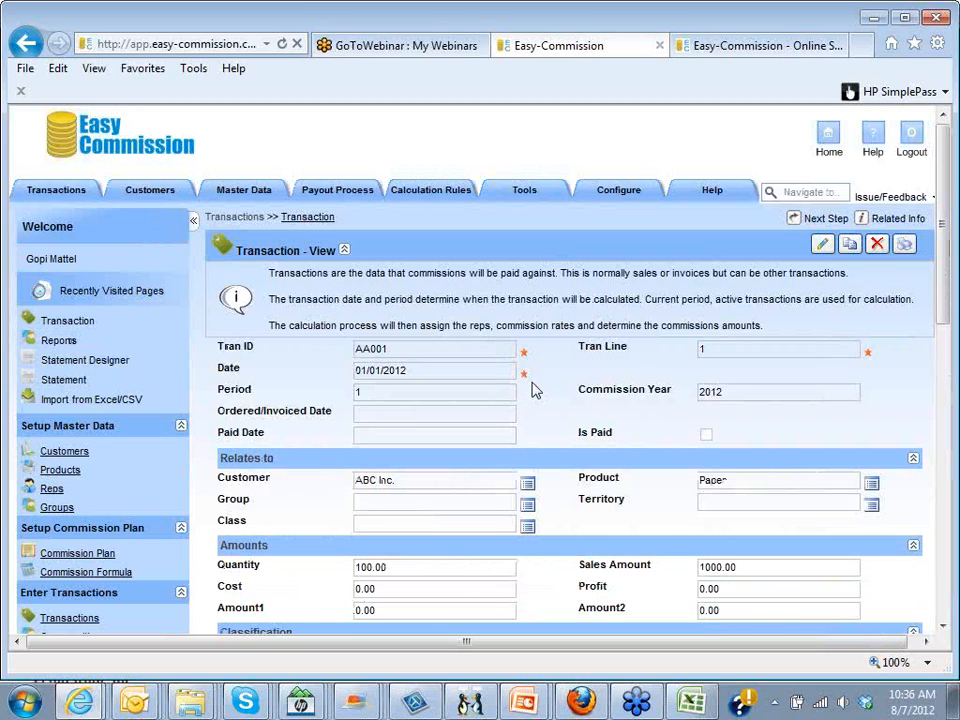
# - Return to the list of reports and generate the Commission crosstab by rep and period report for commission year 2012
pyautogui.click(27, 44)
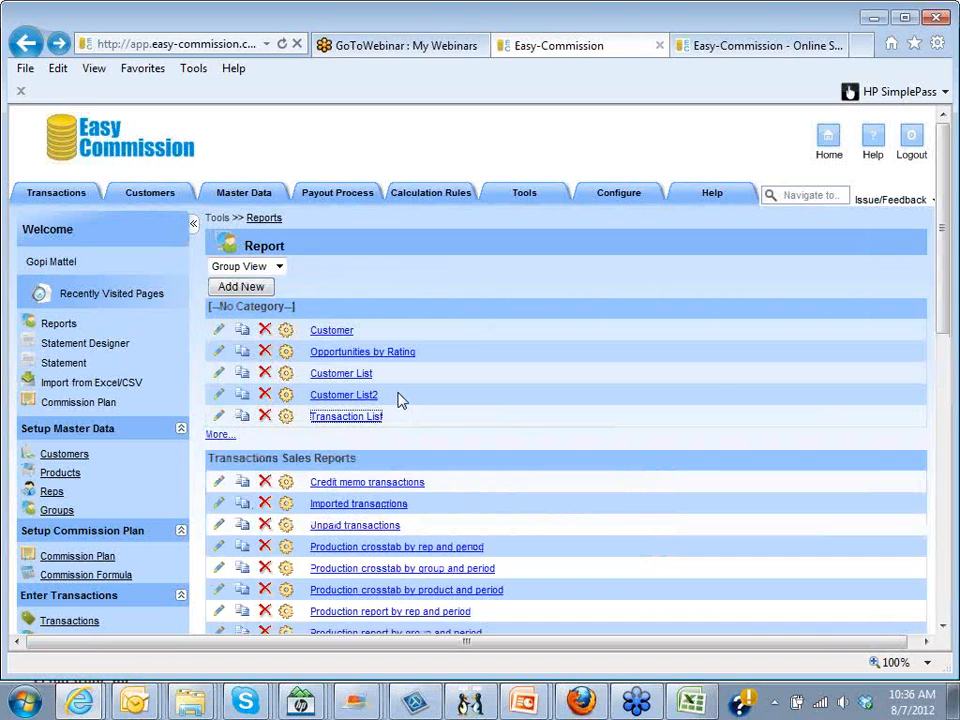
pyautogui.scroll(-2, 553, 520)
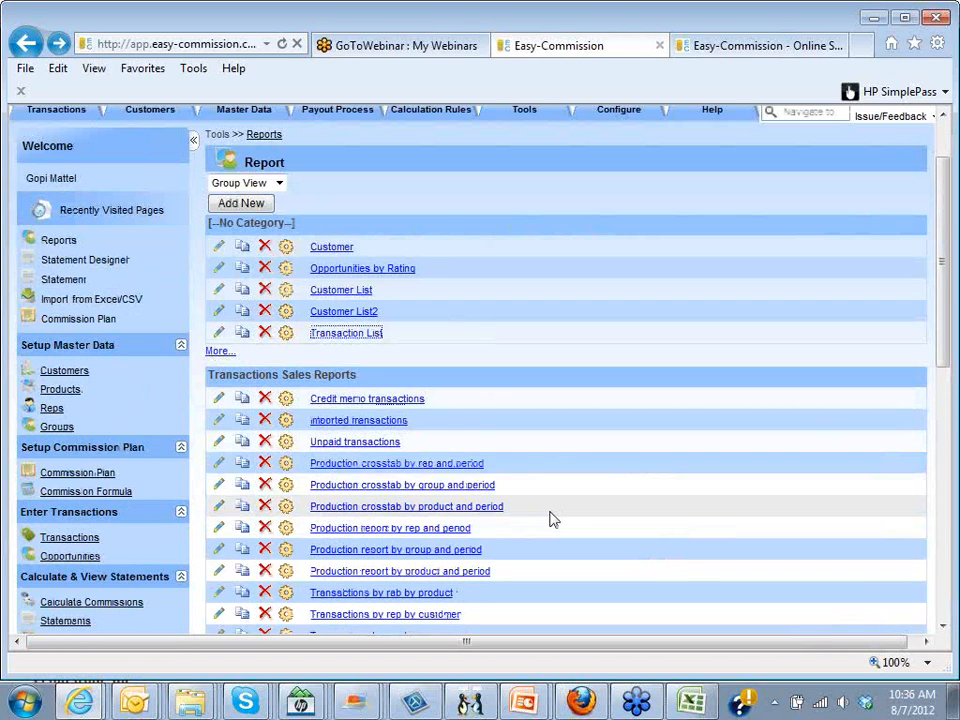
pyautogui.scroll(-1, 553, 520)
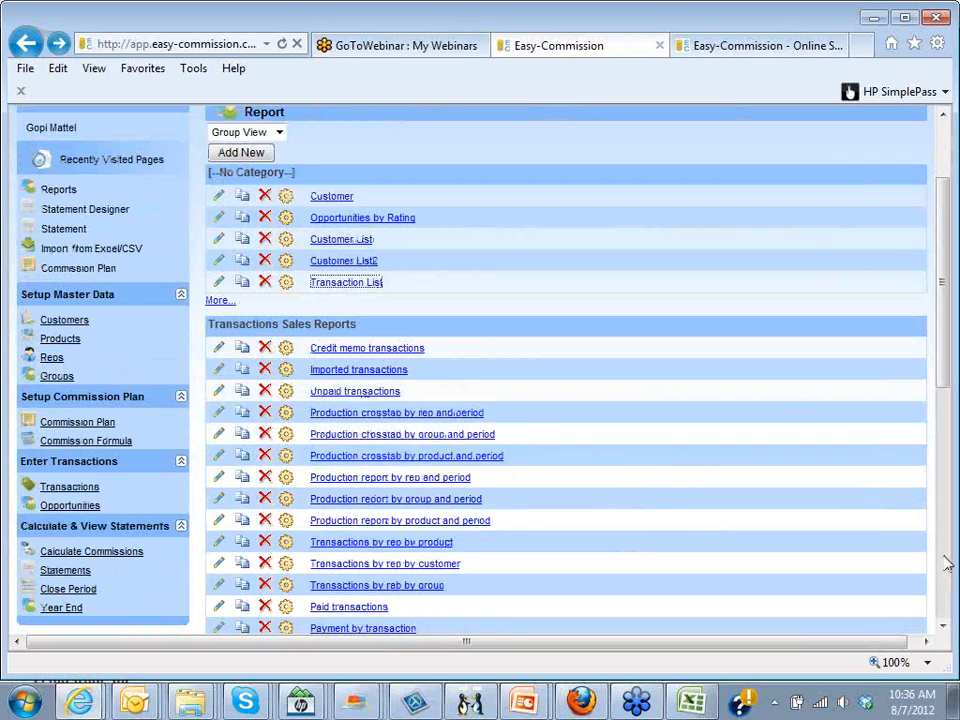
pyautogui.scroll(-8, 945, 565)
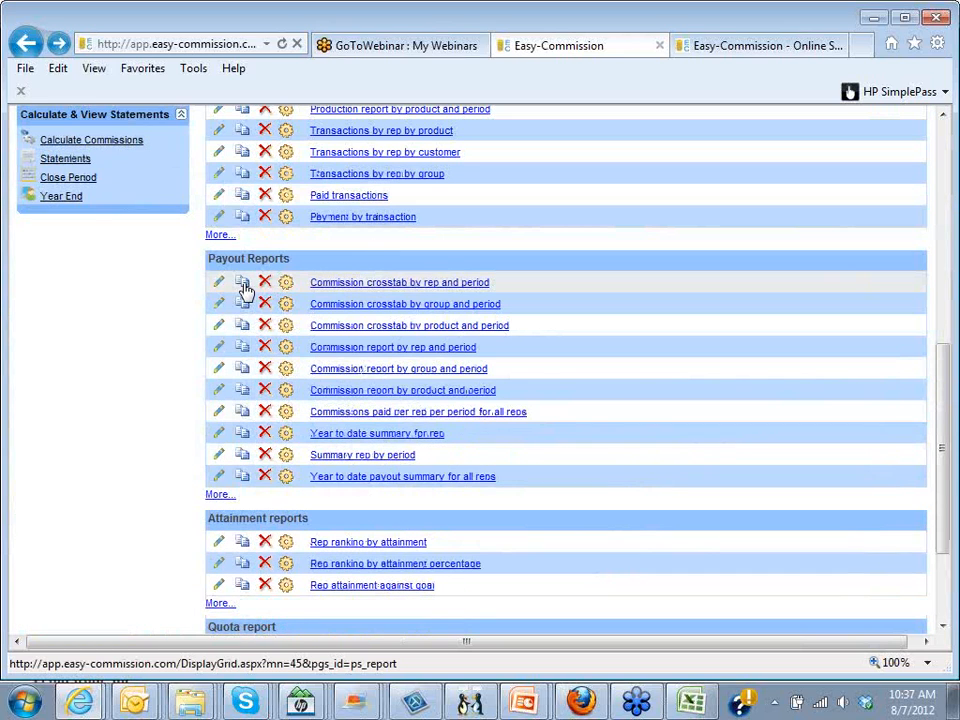
pyautogui.click(242, 283)
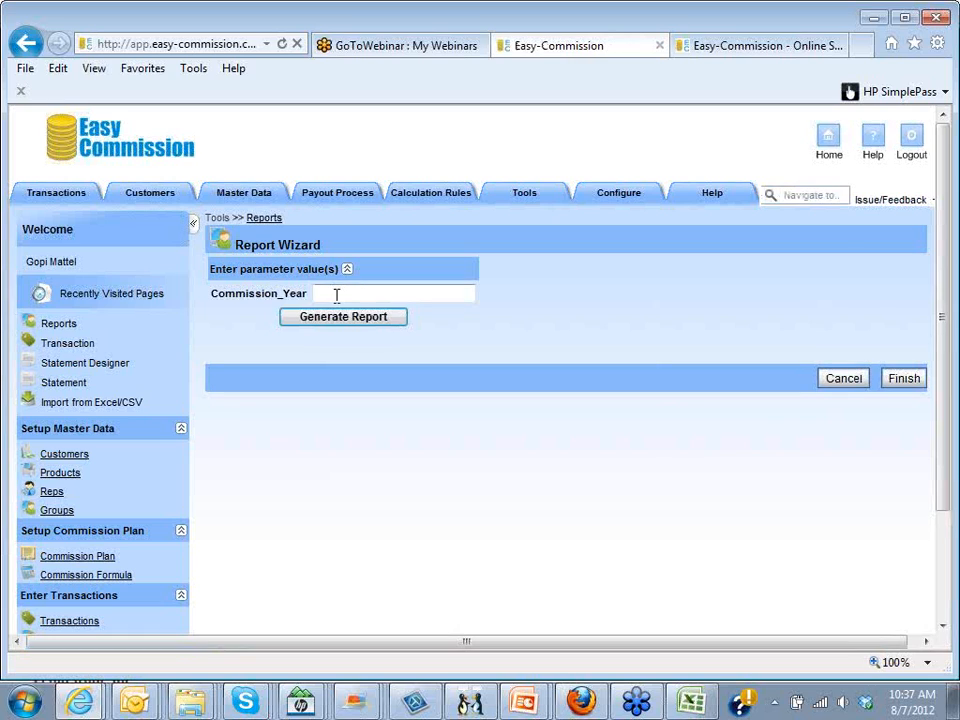
pyautogui.click(336, 294)
pyautogui.write('2012')
pyautogui.click(336, 316)
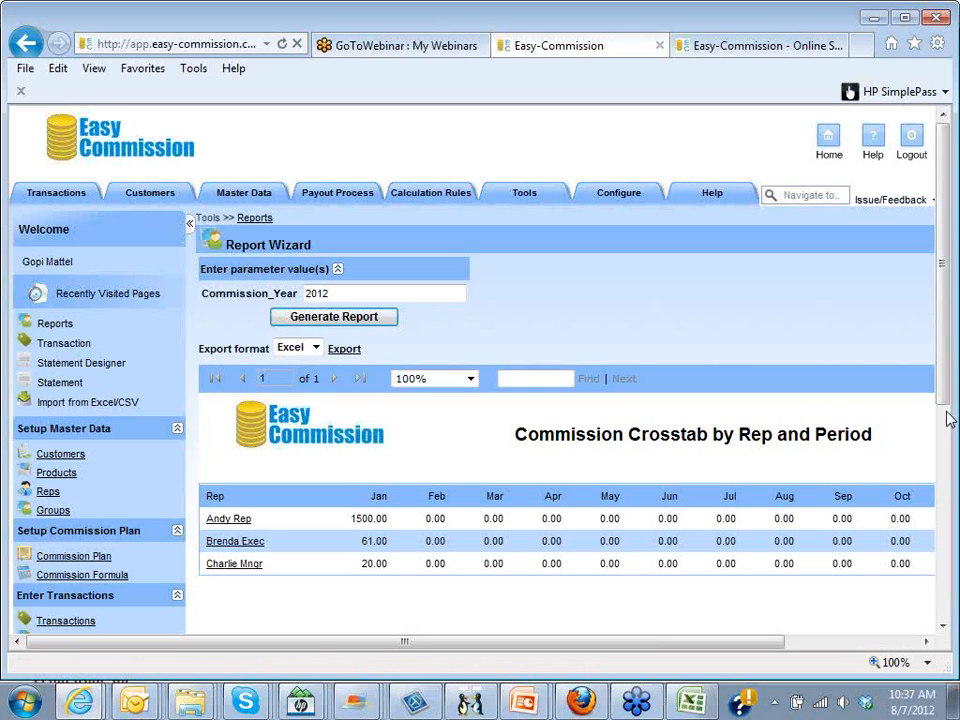
pyautogui.scroll(-2, 230, 466)
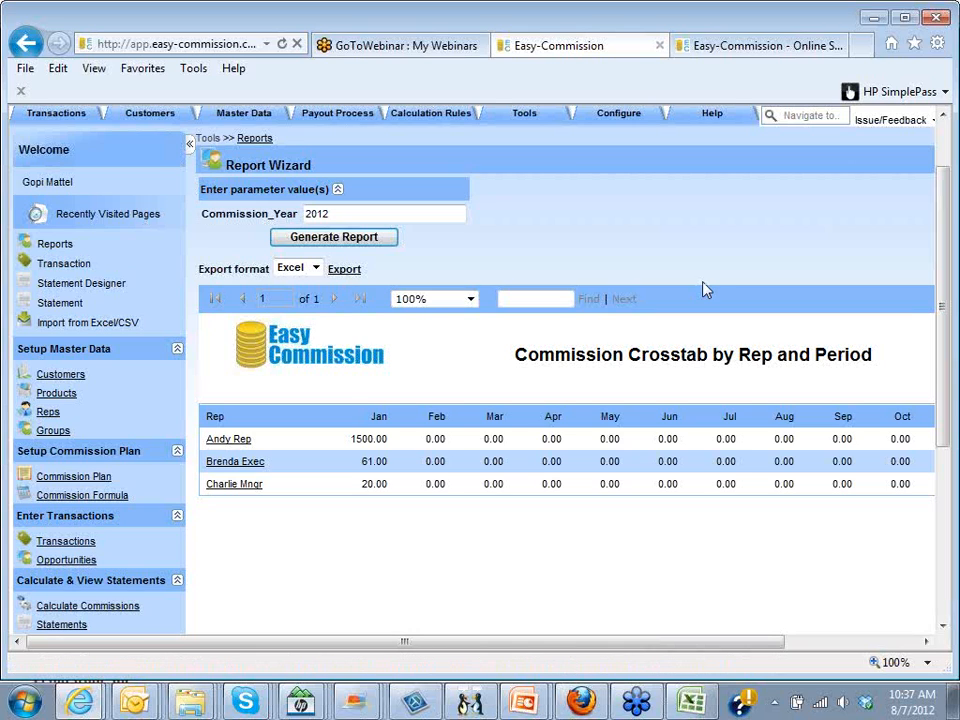
pyautogui.moveTo(939, 358); pyautogui.dragTo(938, 350)
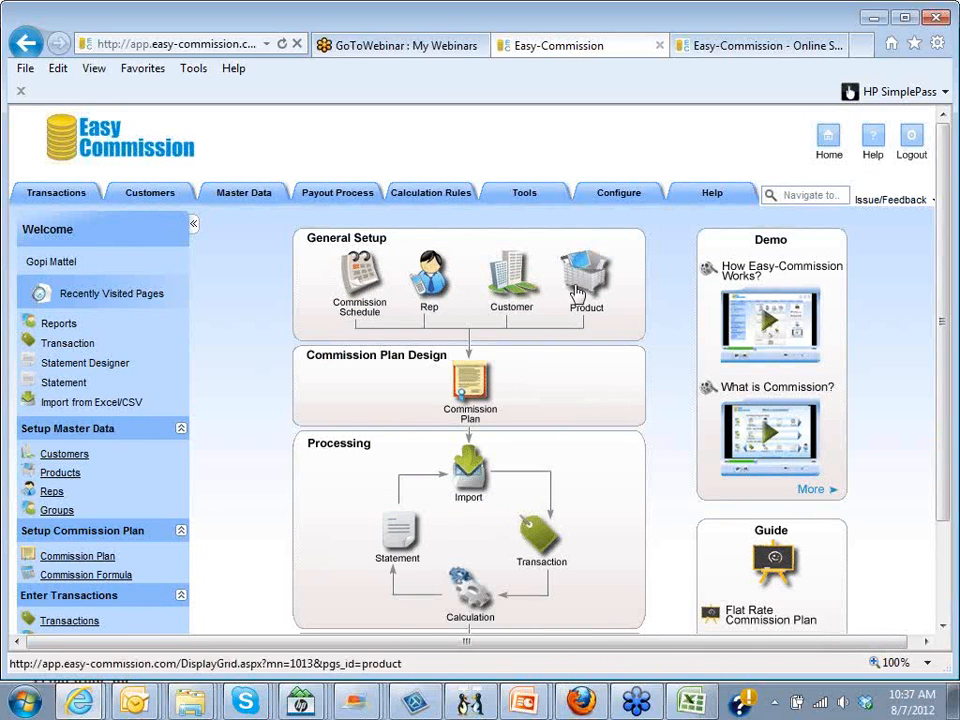
# - Start a new report based on the Transaction table with all of its fields and preview it
pyautogui.moveTo(505, 190)
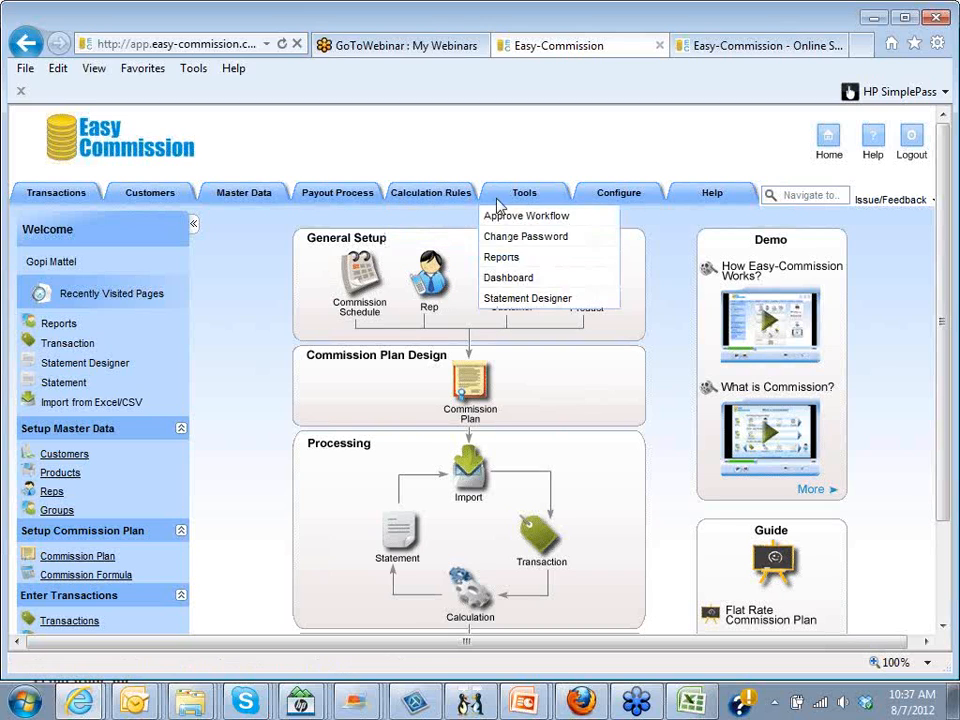
pyautogui.click(503, 259)
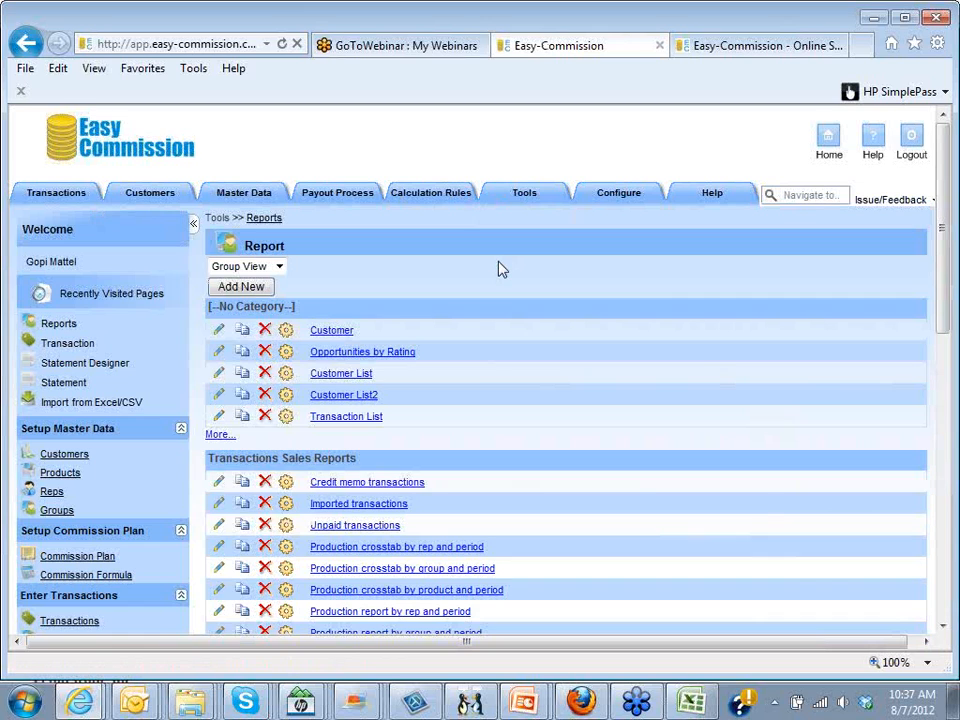
pyautogui.click(250, 288)
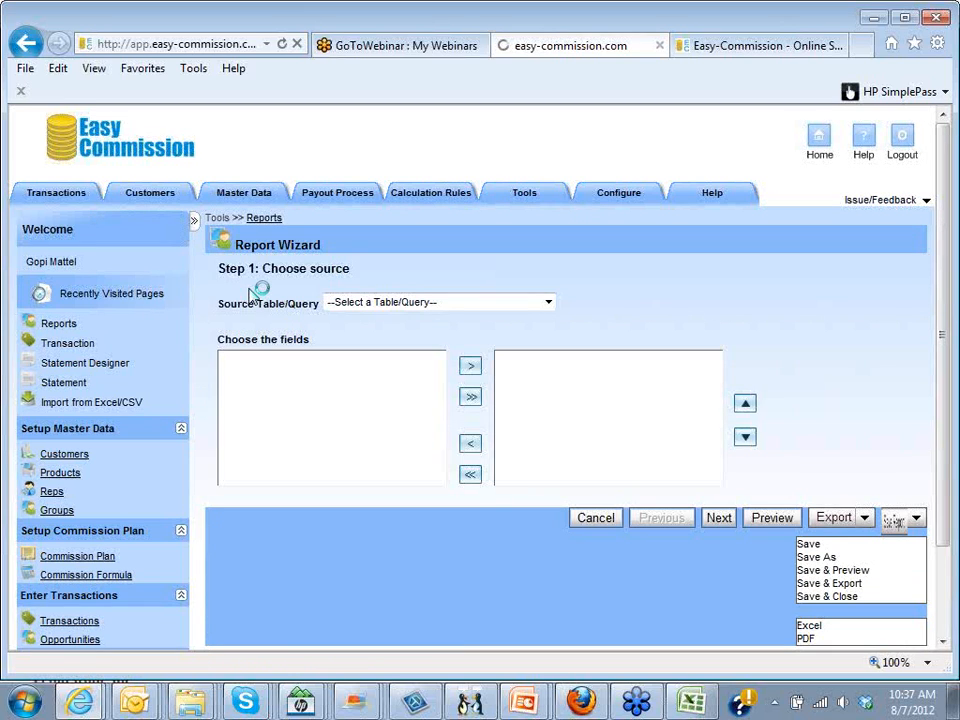
pyautogui.click(546, 303)
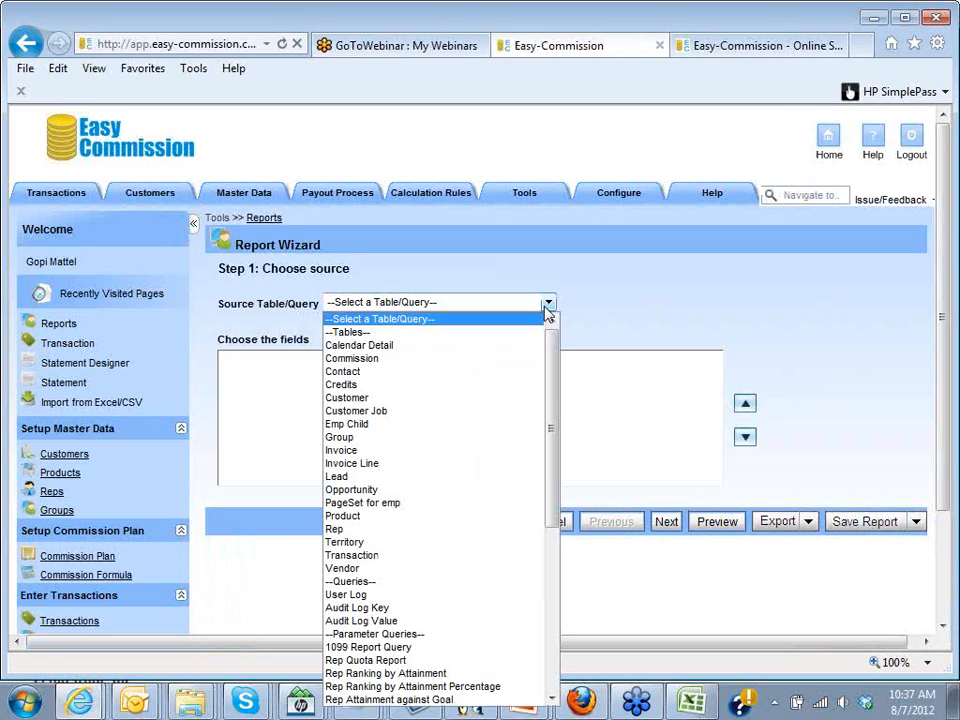
pyautogui.click(437, 557)
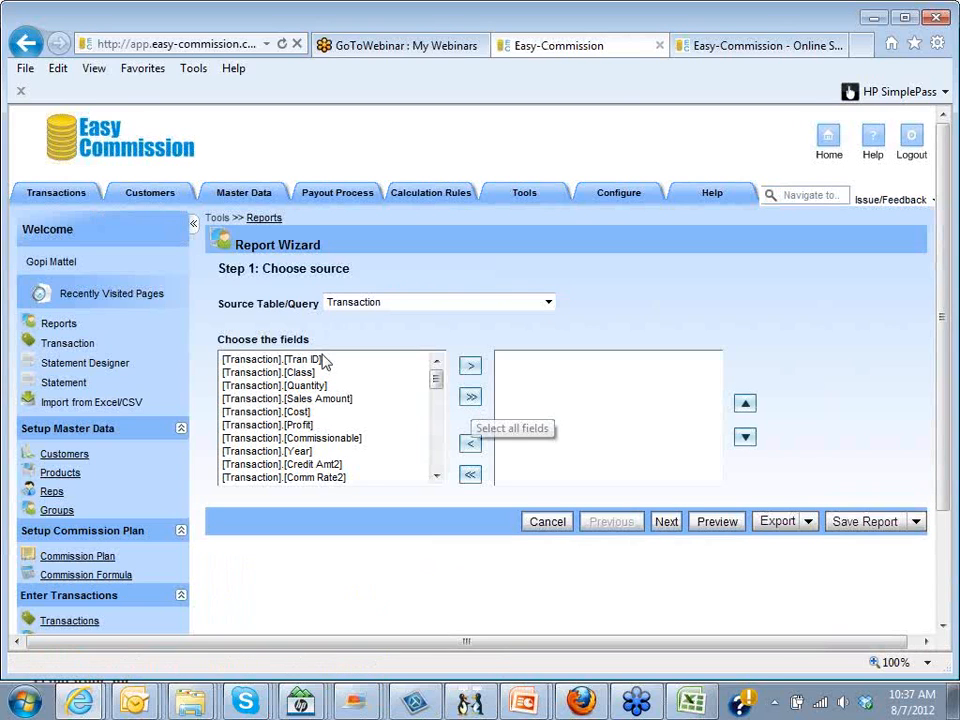
pyautogui.click(472, 400)
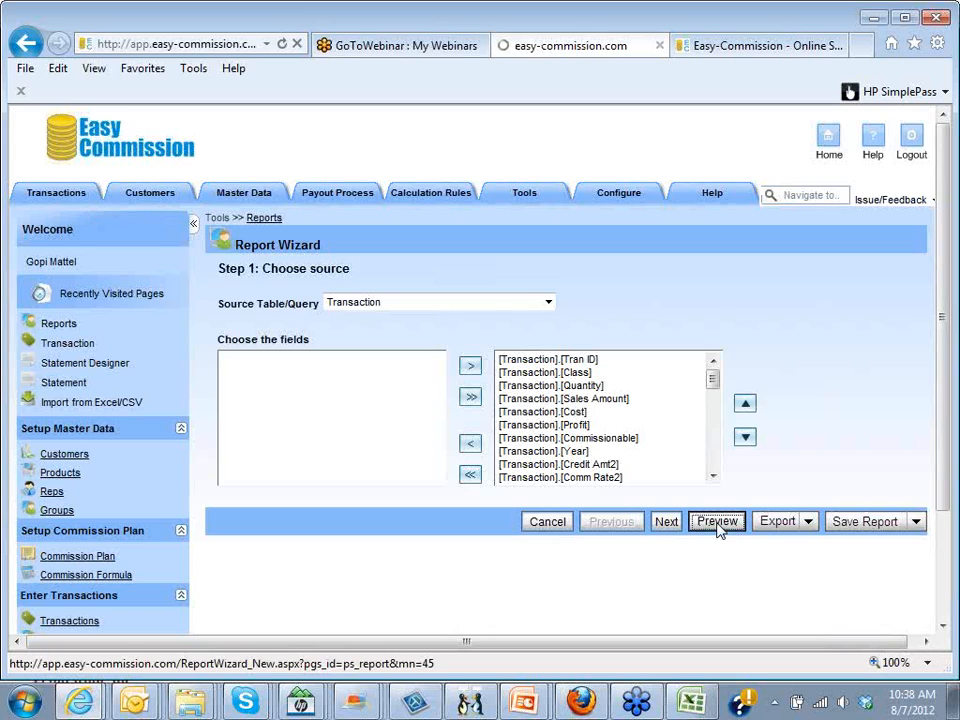
pyautogui.click(717, 522)
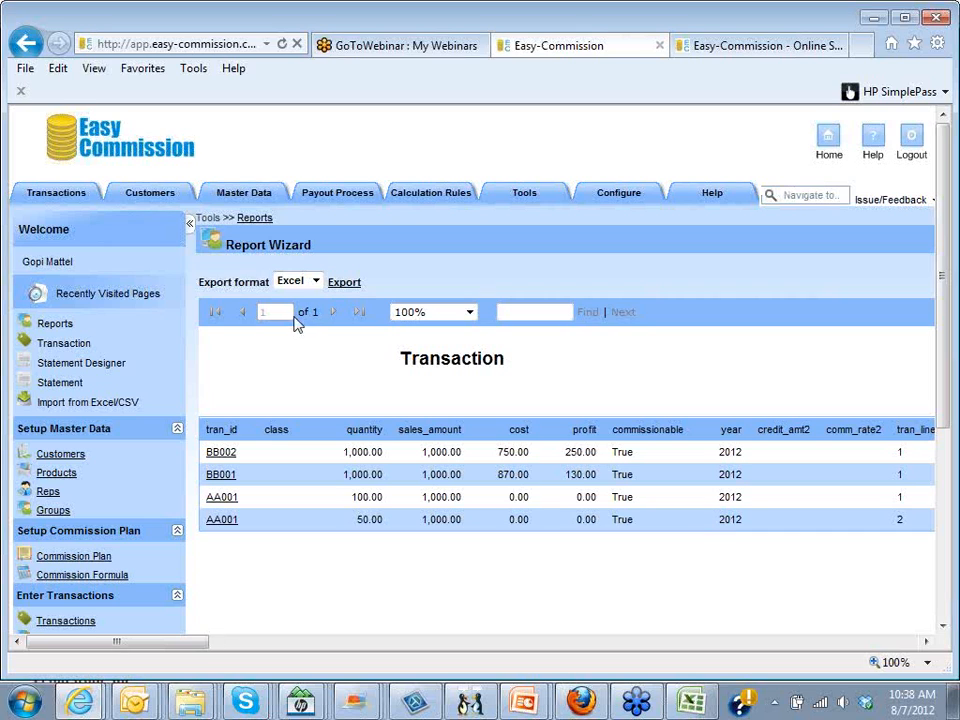
pyautogui.click(28, 50)
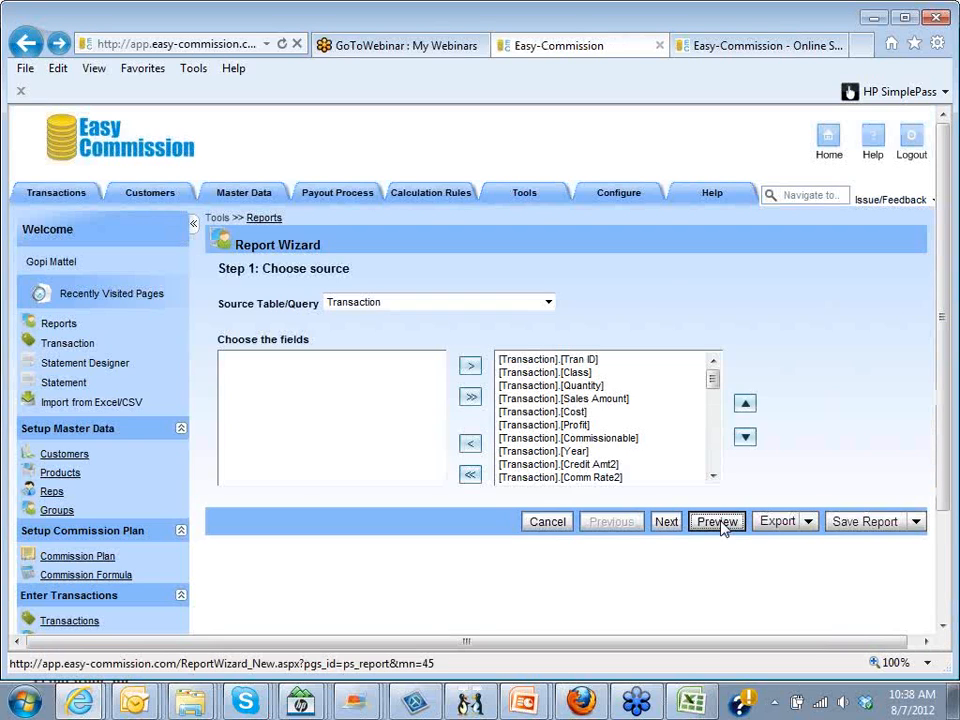
# - Keep the default field captions and choose Customer Equals To Acme, Inc. in the report's source filter
pyautogui.click(668, 523)
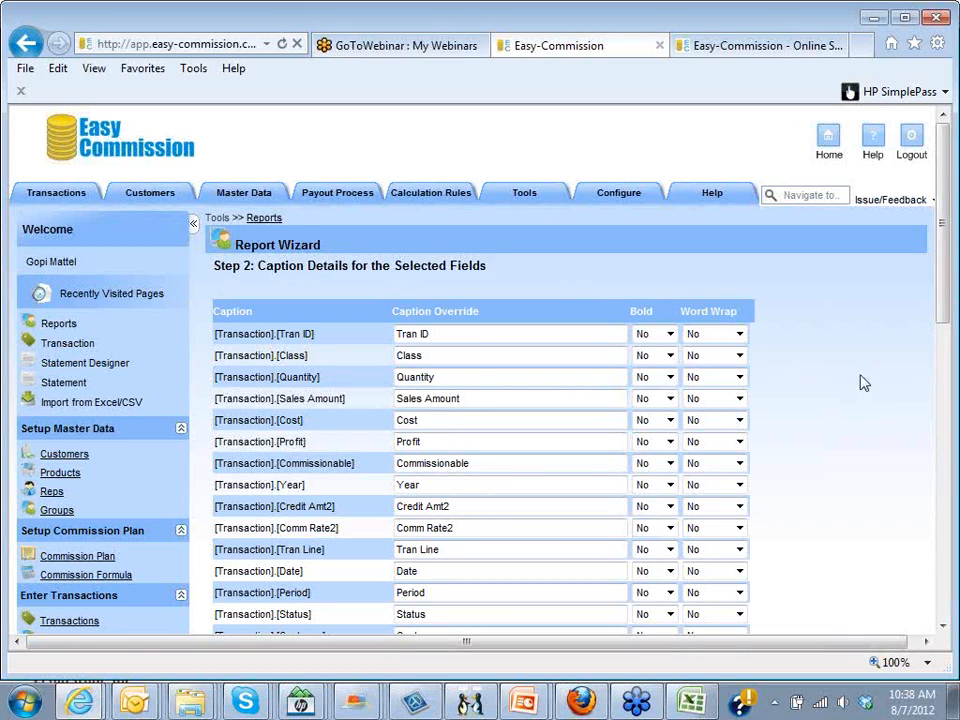
pyautogui.moveTo(944, 316); pyautogui.dragTo(948, 614)
pyautogui.click(666, 585)
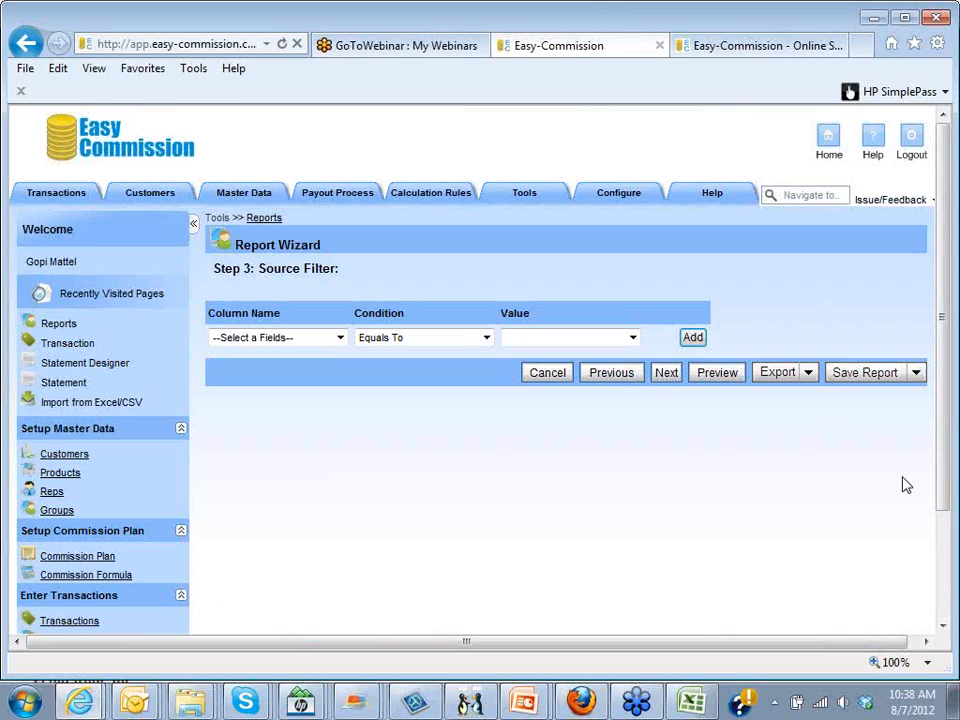
pyautogui.click(340, 338)
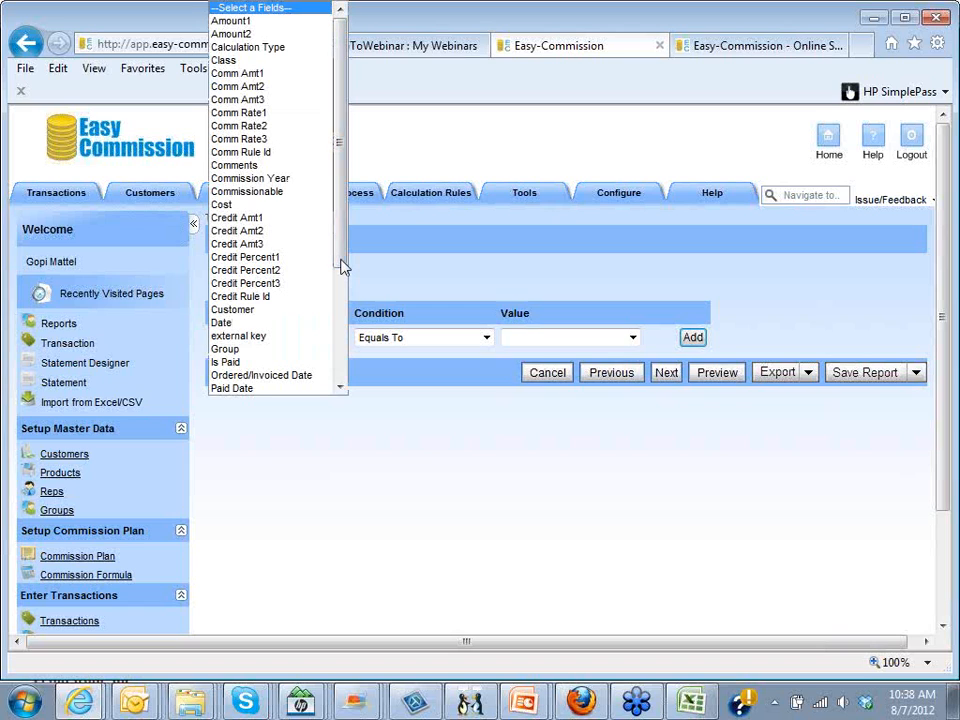
pyautogui.click(305, 310)
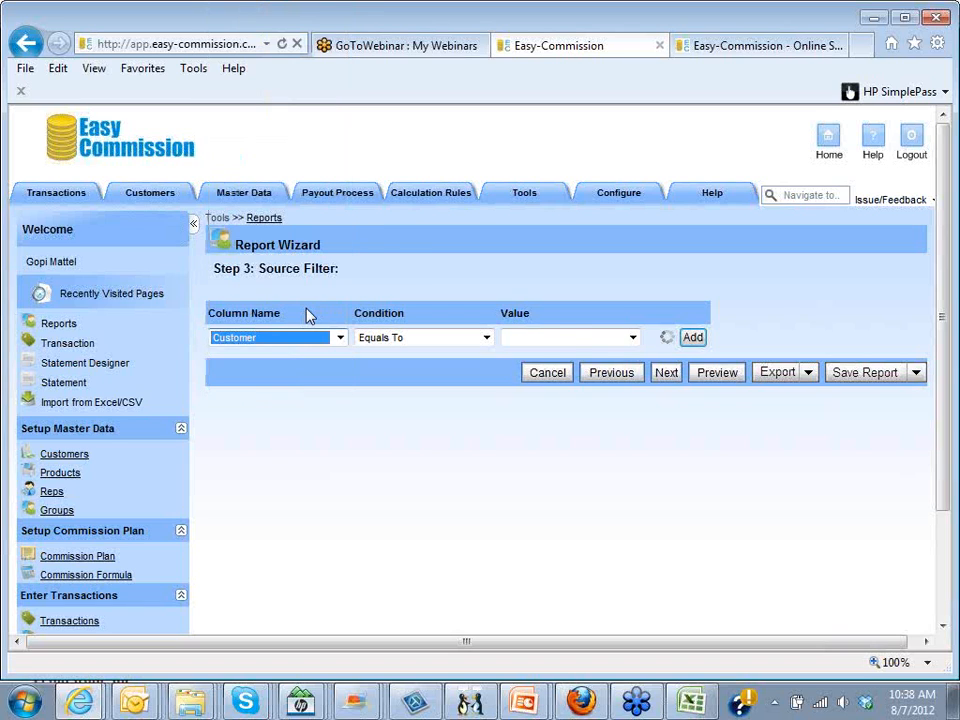
pyautogui.click(632, 340)
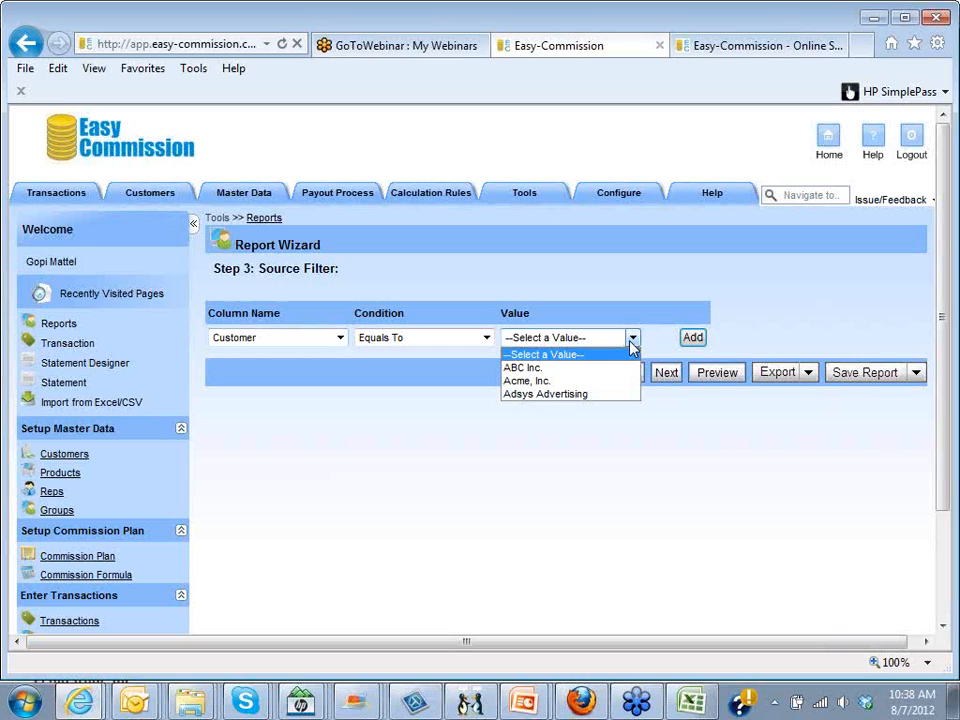
pyautogui.click(592, 382)
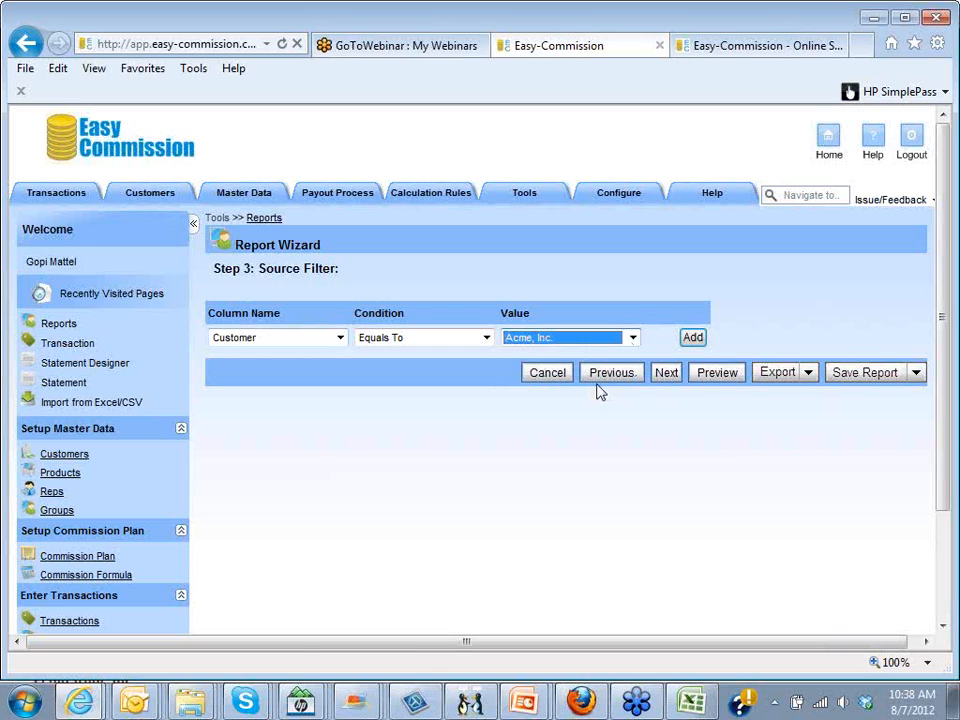
pyautogui.click(667, 373)
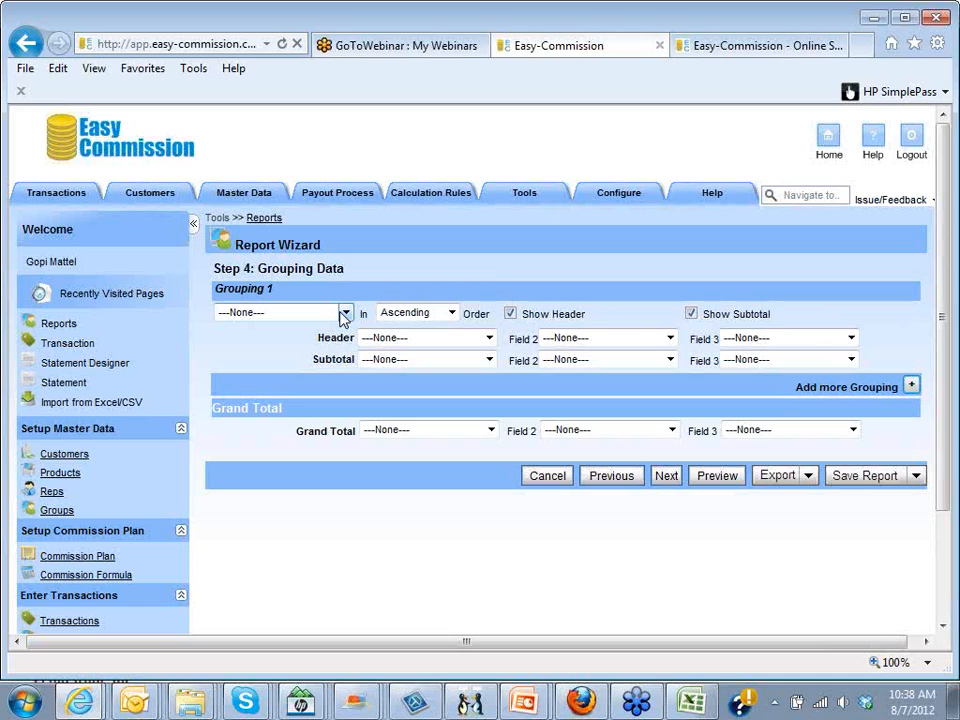
# - Leave the data ungrouped, title the report "Customer List test with criteria" and preview it
pyautogui.click(343, 314)
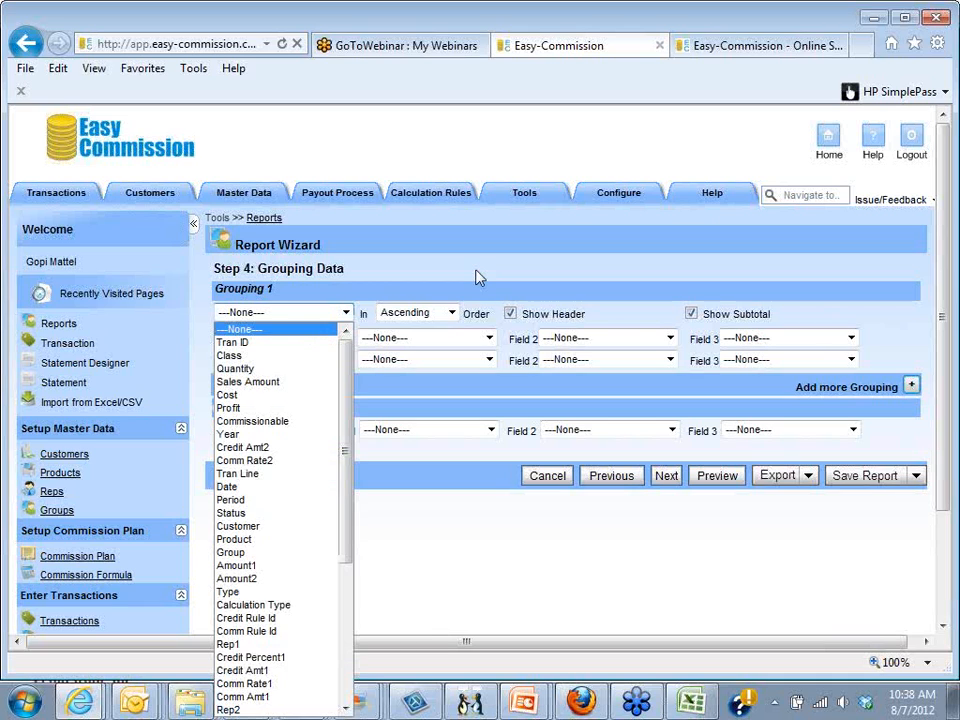
pyautogui.click(476, 274)
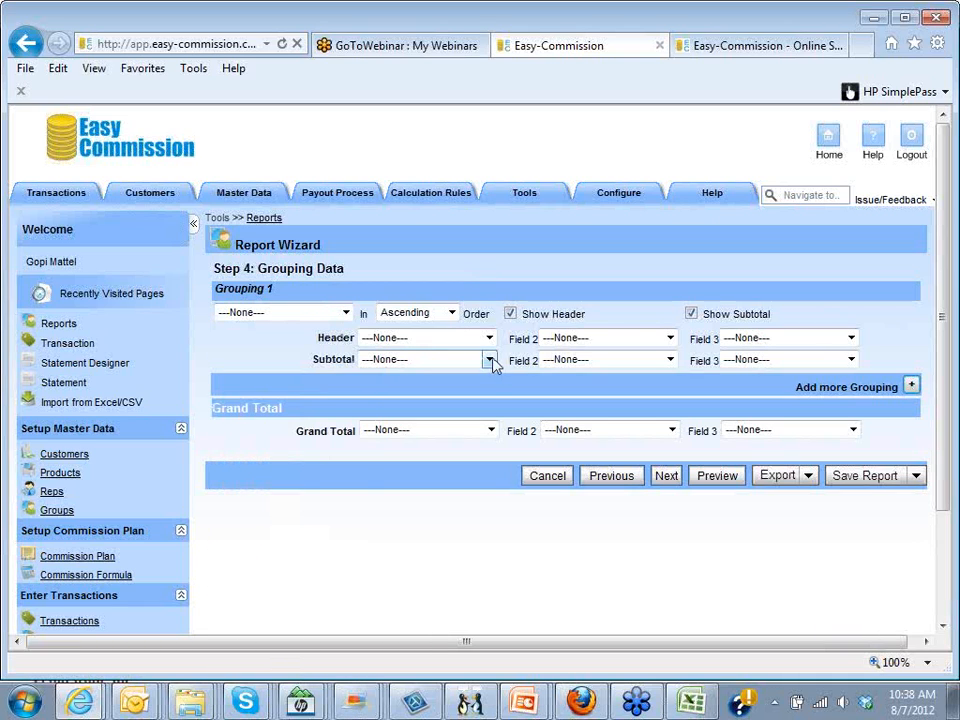
pyautogui.click(673, 484)
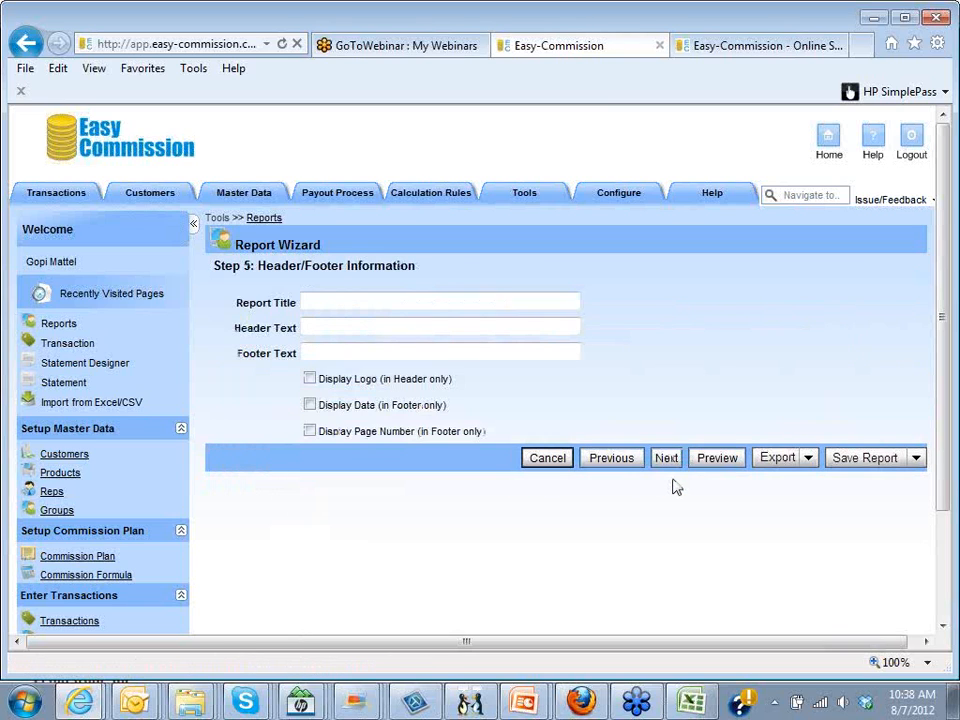
pyautogui.click(328, 304)
pyautogui.write('Customer')
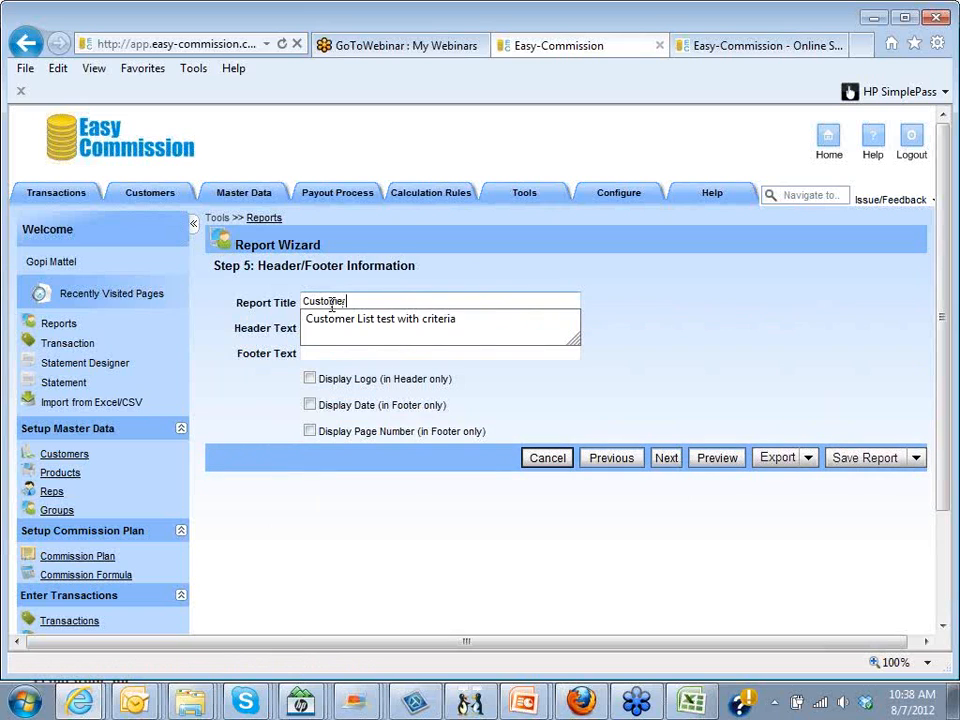
pyautogui.click(355, 323)
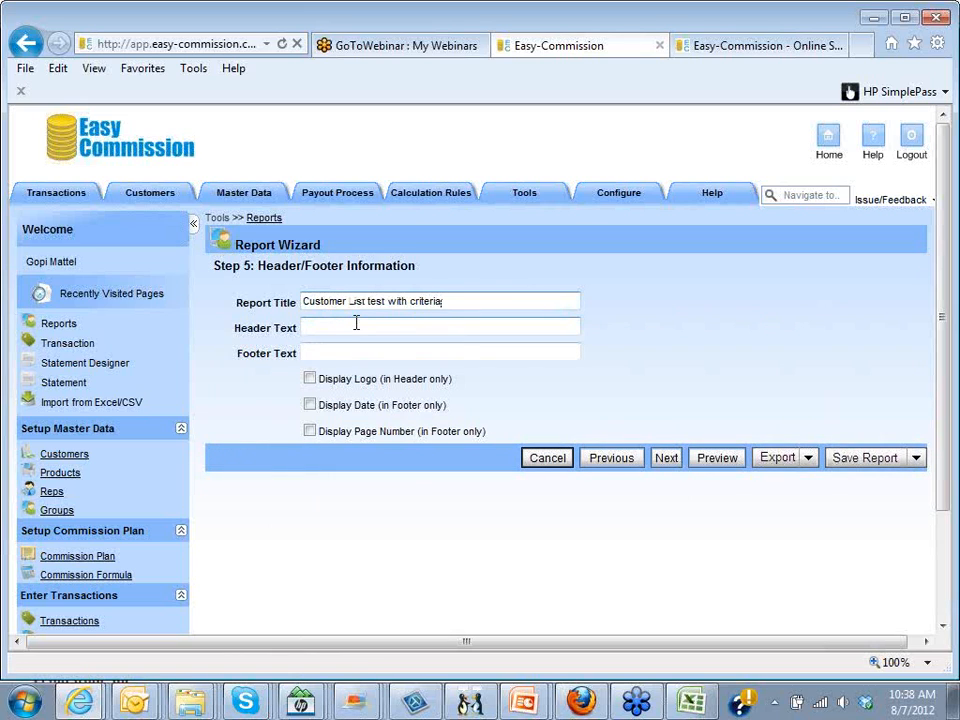
pyautogui.click(719, 463)
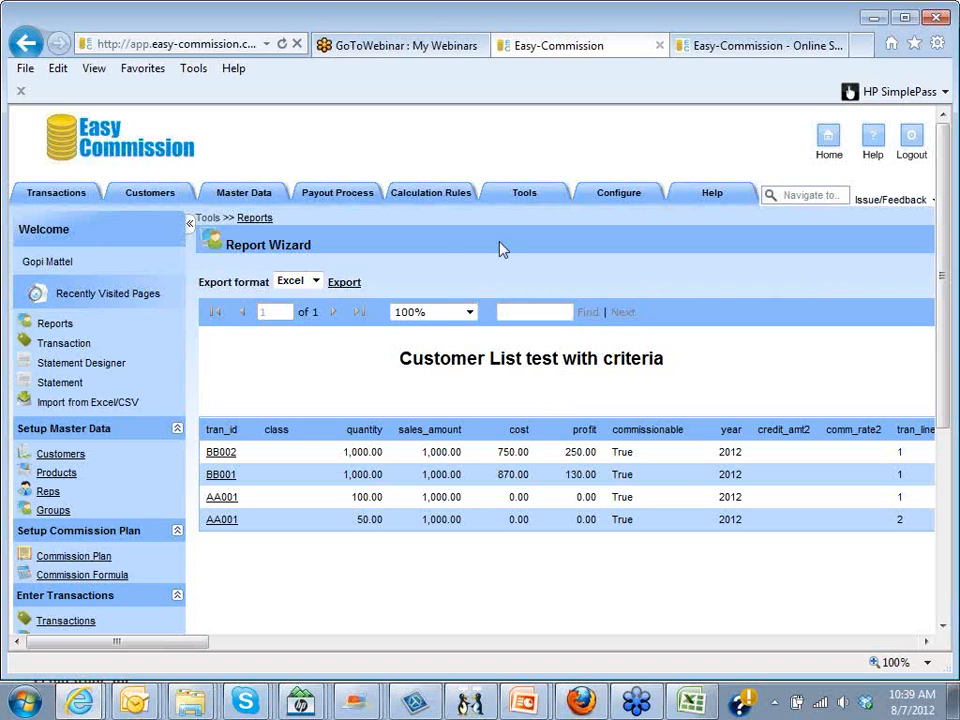
# - Switch to the PowerPoint presentation showing the New Features slide on reporting
pyautogui.moveTo(279, 193)
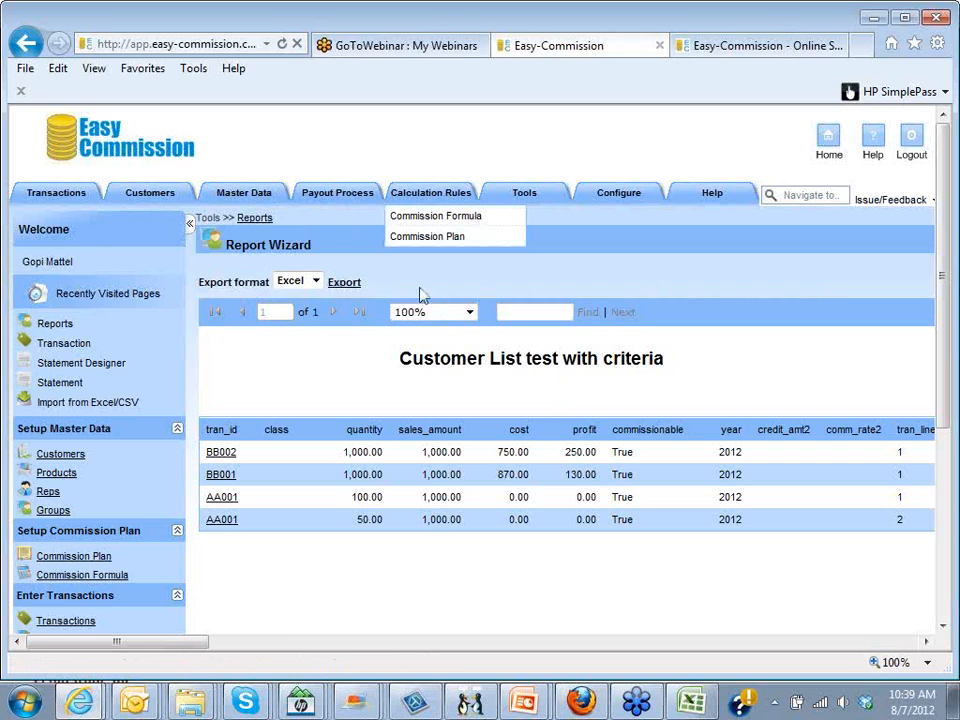
pyautogui.click(527, 702)
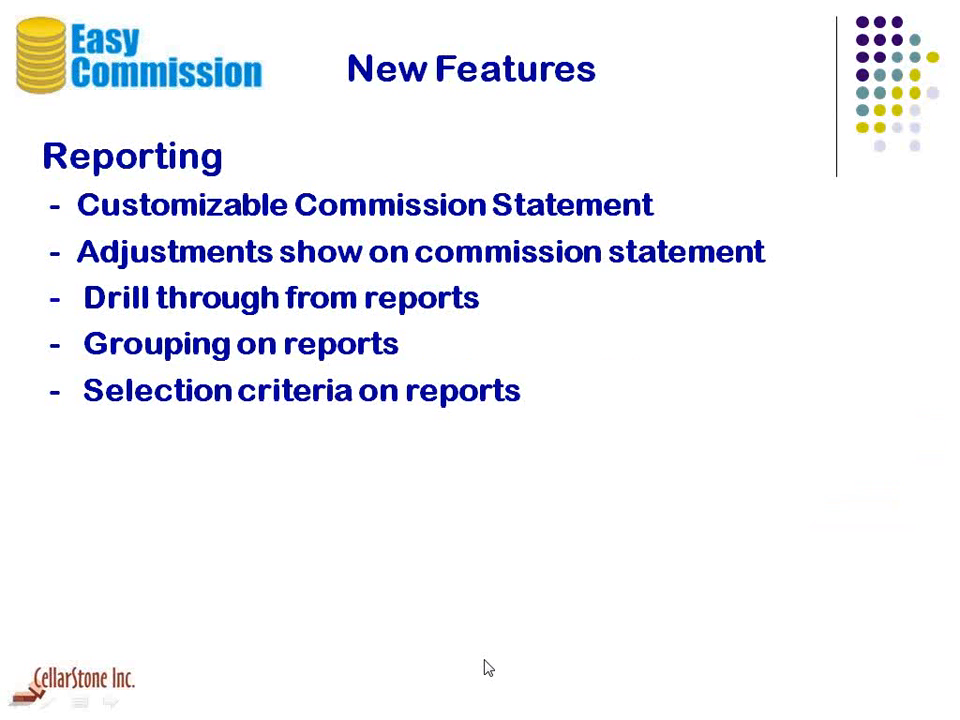
# - Advance the slide show to the Other slide, then switch to Easy-Commission in Internet Explorer and open the Acme, Inc. customer record for editing
pyautogui.press('Right')
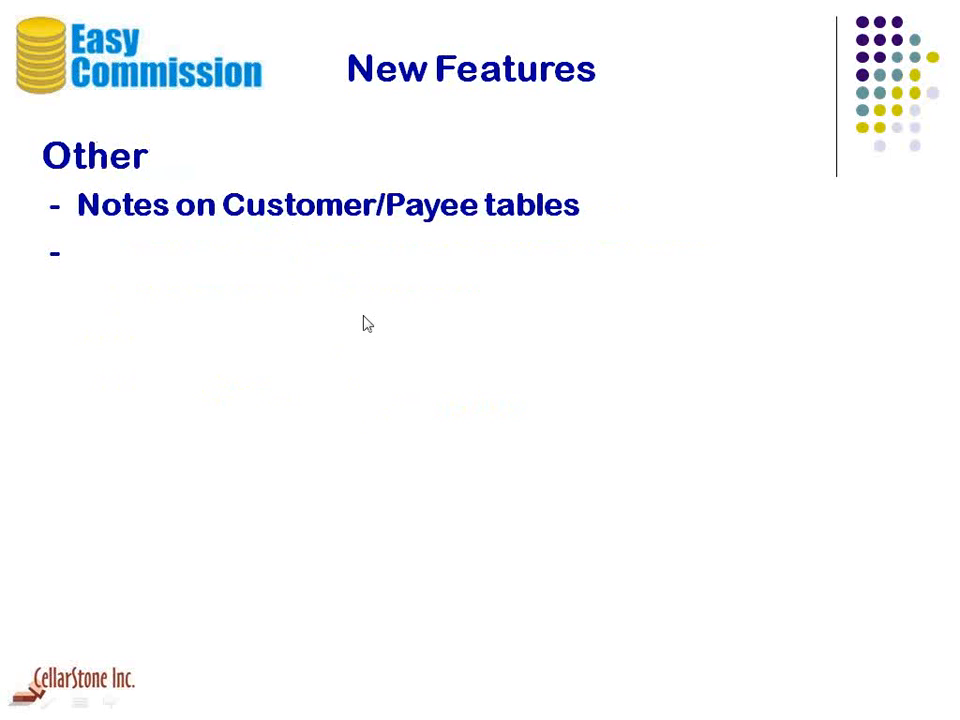
pyautogui.hotkey('alt', 'Tab')
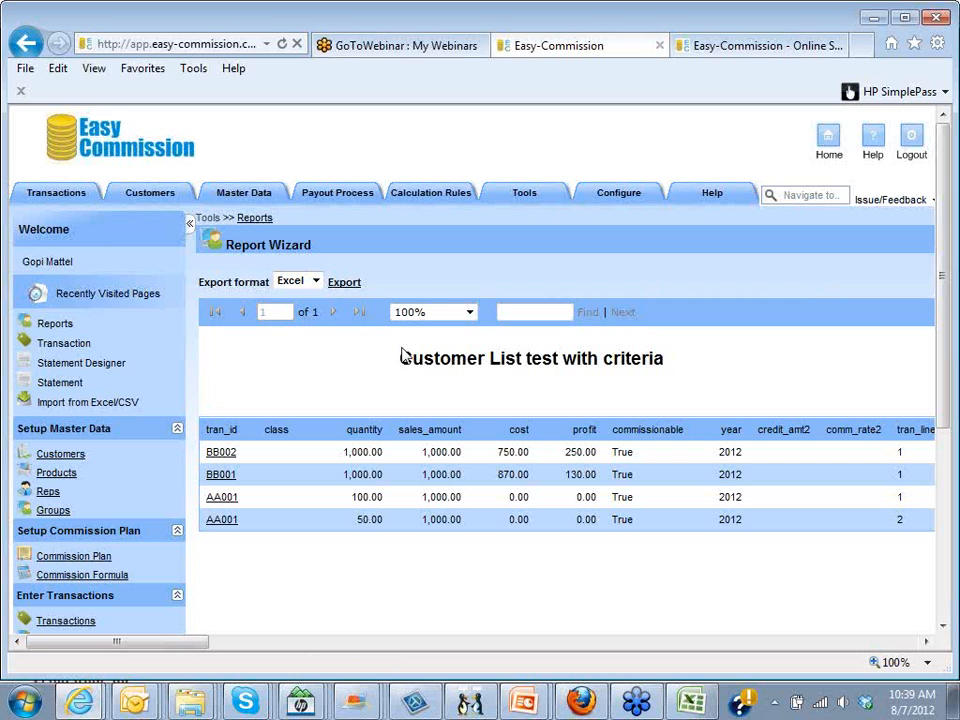
pyautogui.click(826, 148)
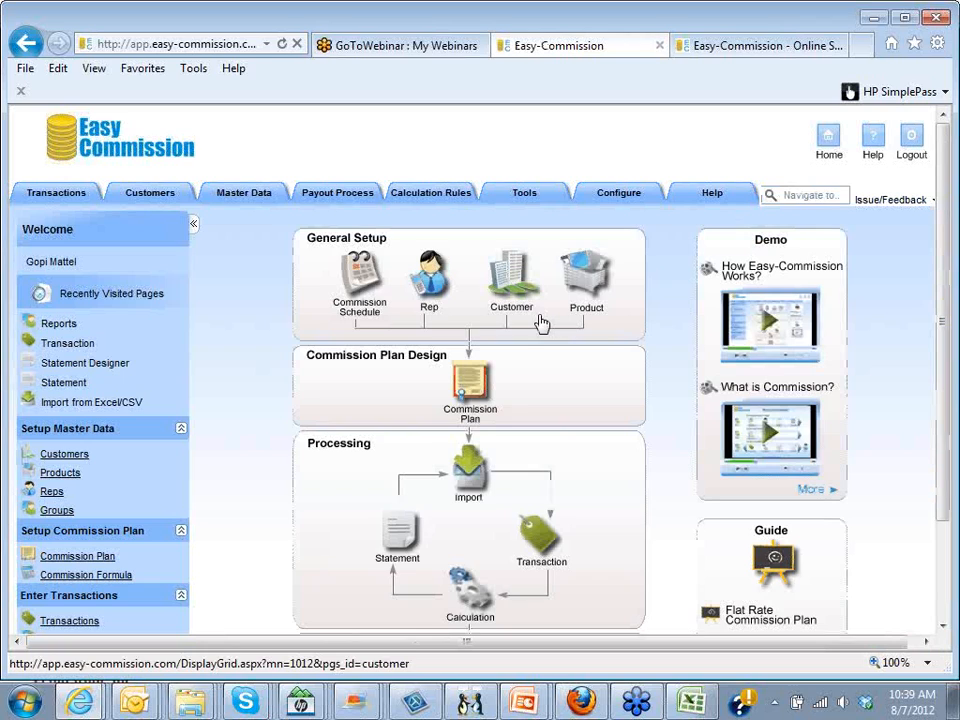
pyautogui.moveTo(150, 194)
pyautogui.click(154, 217)
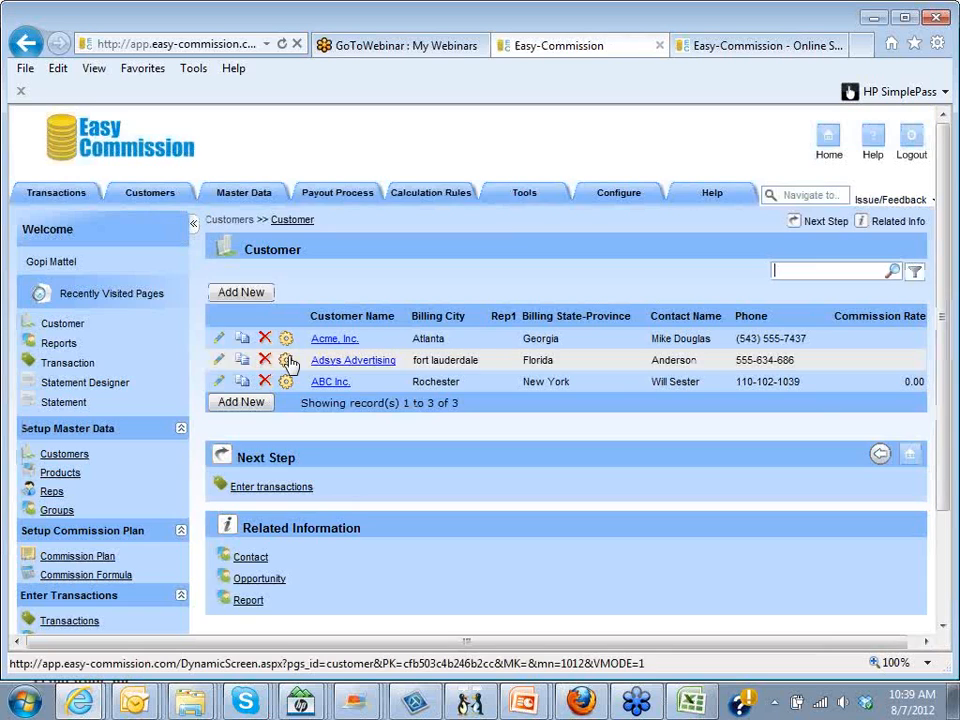
pyautogui.click(217, 341)
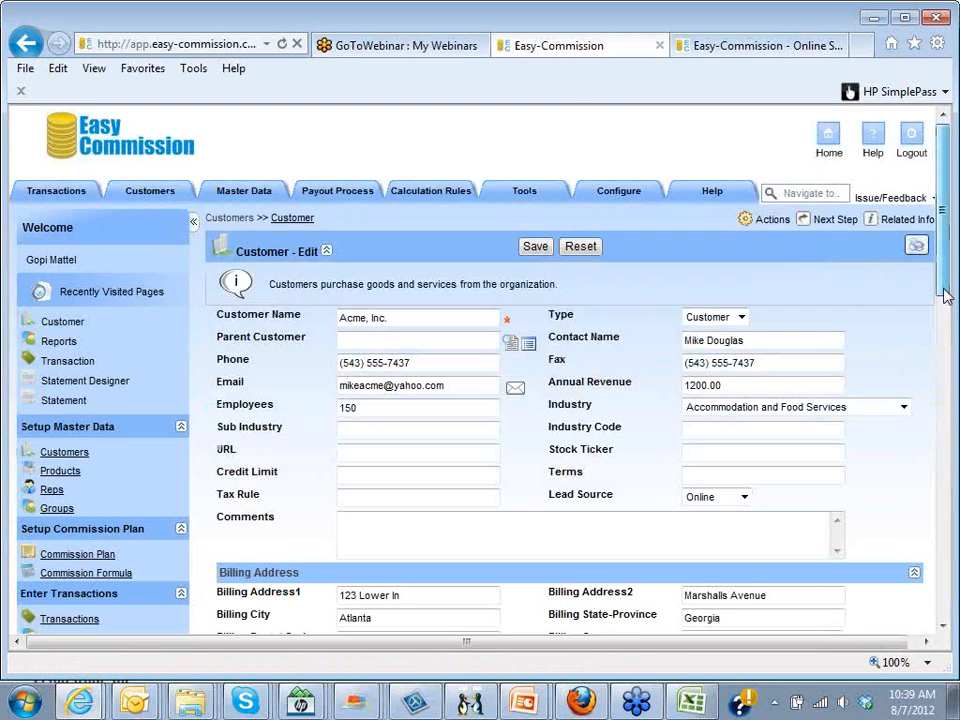
# - Review all expanded notes attached to the Acme, Inc. customer and return to the customer's edit page
pyautogui.moveTo(945, 296); pyautogui.dragTo(945, 482)
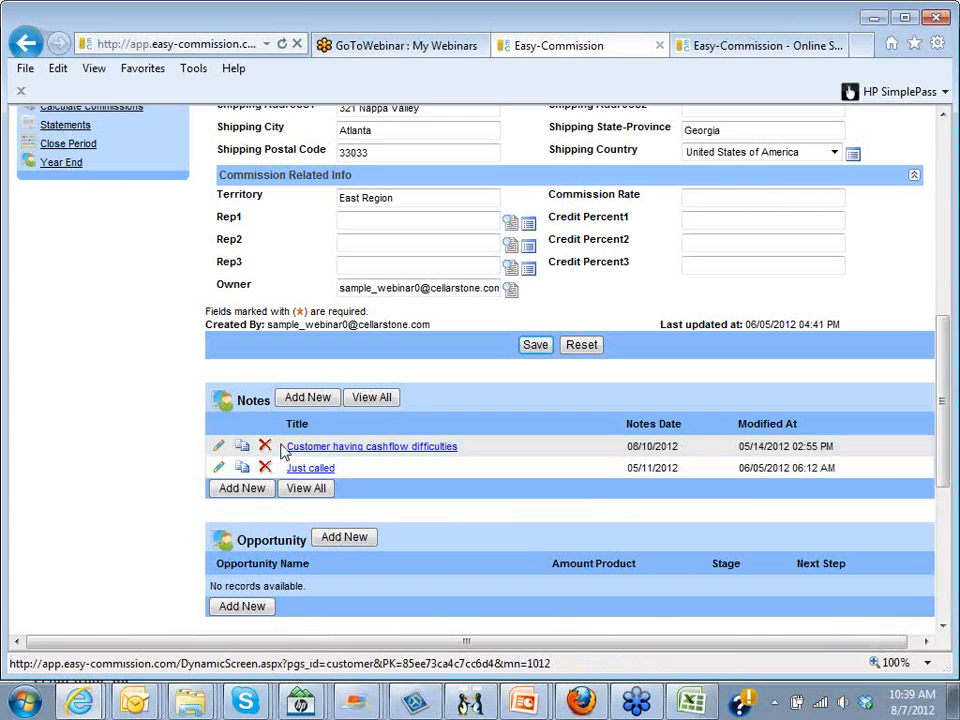
pyautogui.click(367, 398)
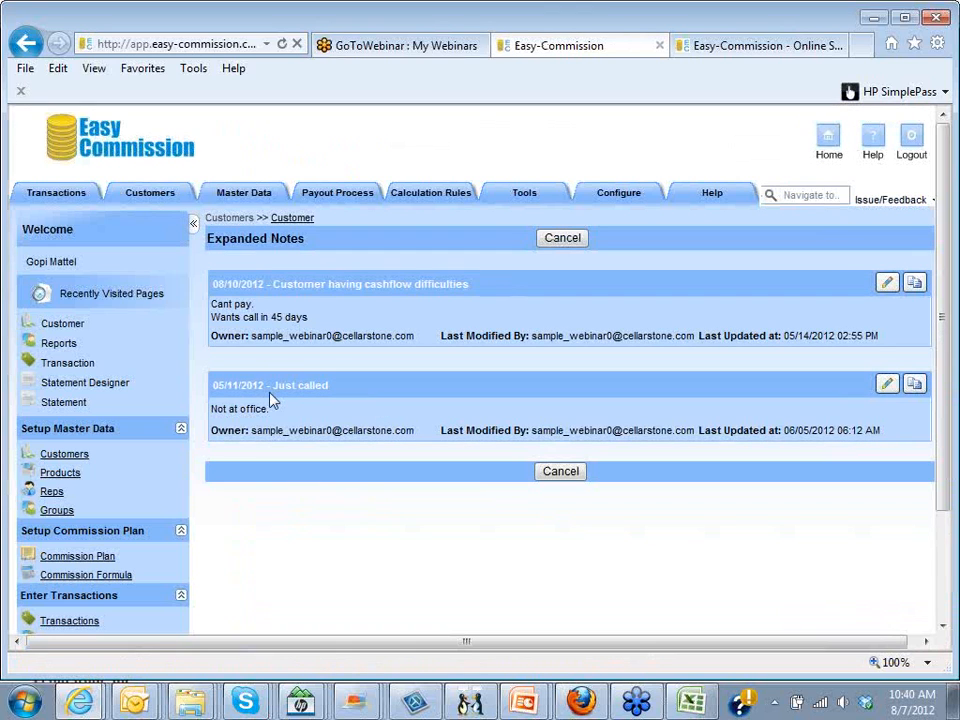
pyautogui.click(26, 43)
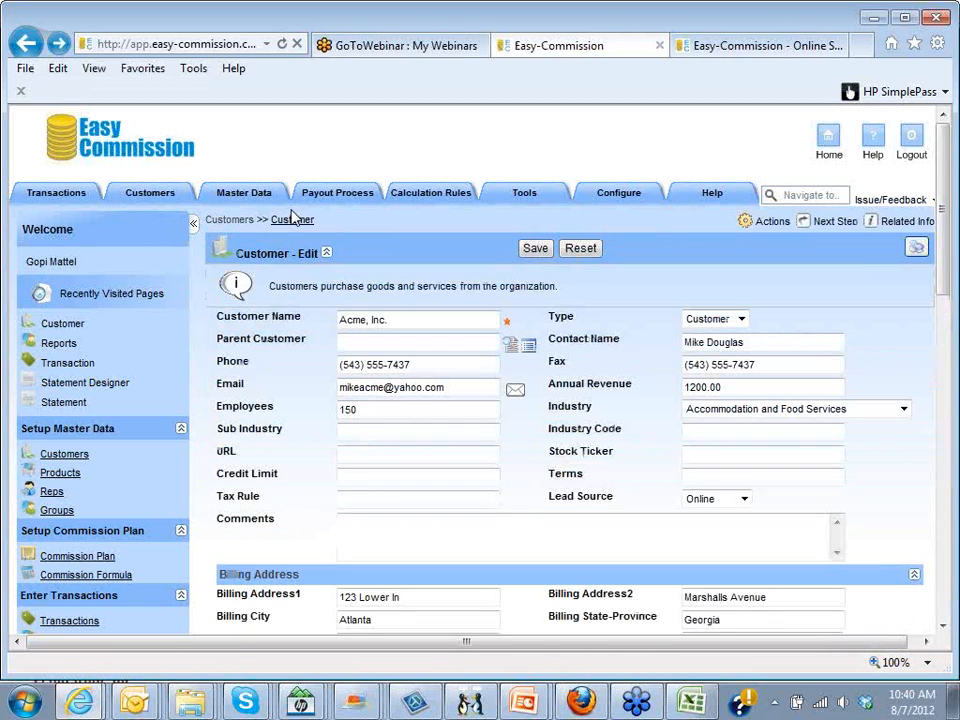
pyautogui.moveTo(943, 217); pyautogui.dragTo(947, 283)
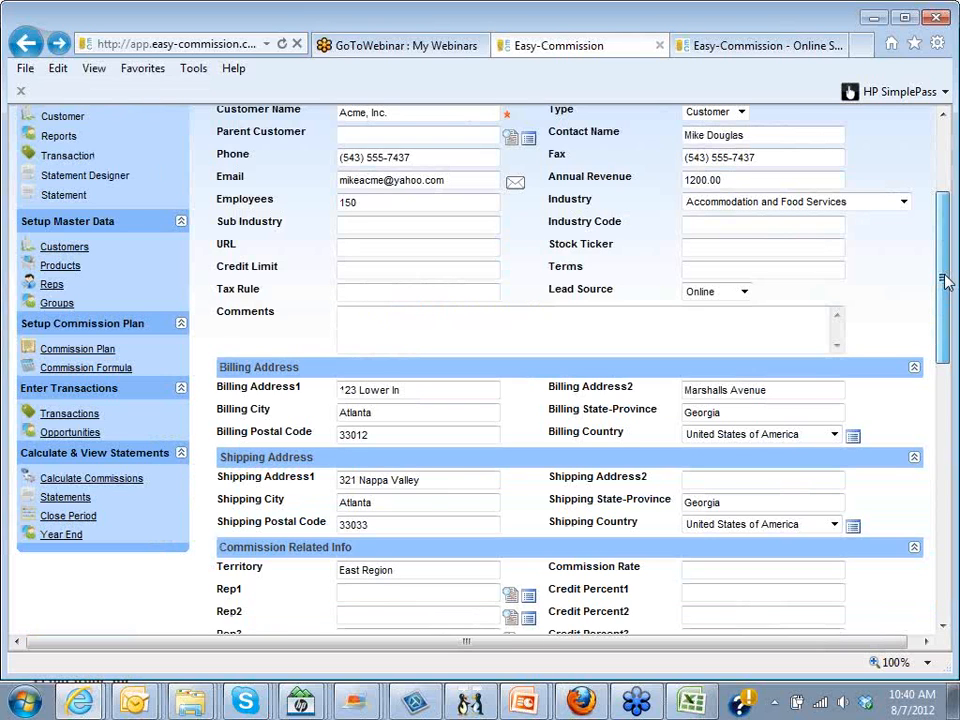
pyautogui.moveTo(947, 283); pyautogui.dragTo(943, 225)
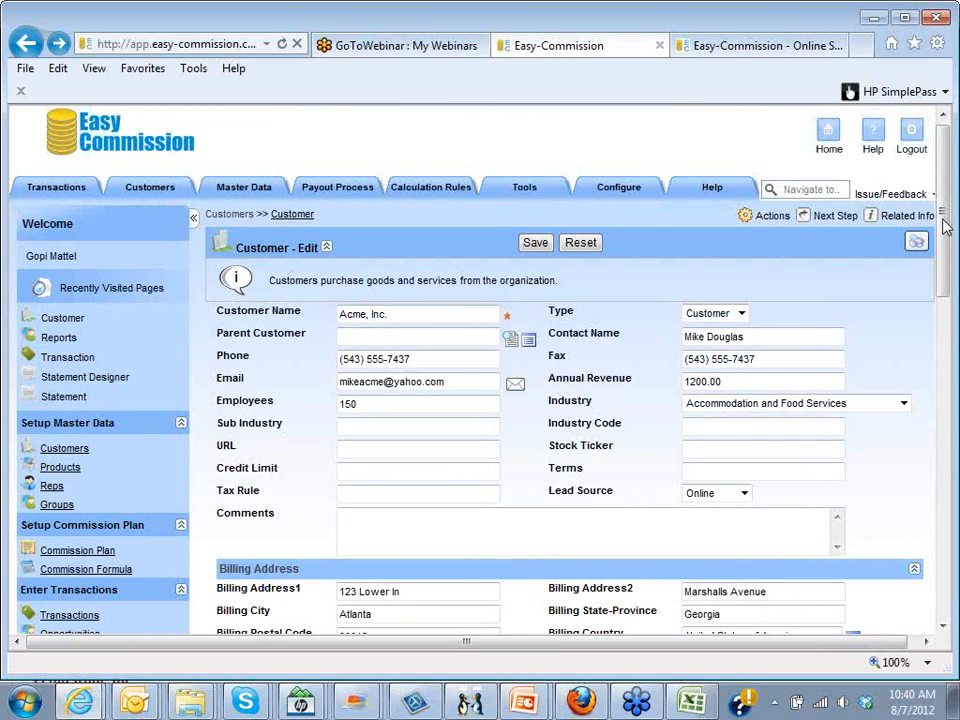
# - Switch to the PowerPoint slide show and show the Questions? slide
pyautogui.click(527, 702)
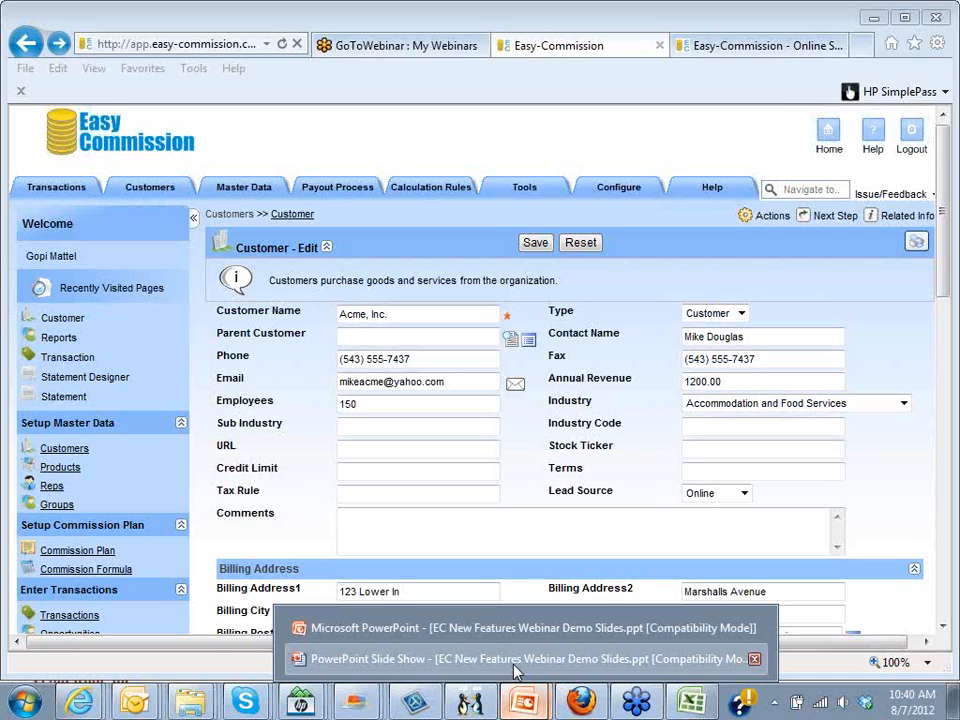
pyautogui.click(515, 668)
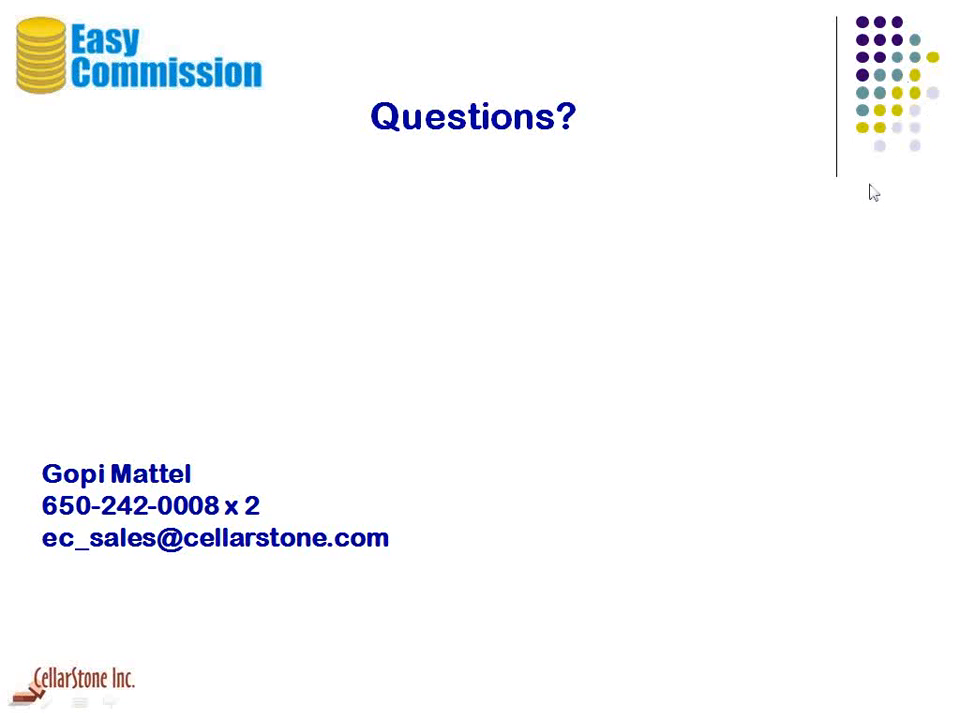
pyautogui.click(827, 292)
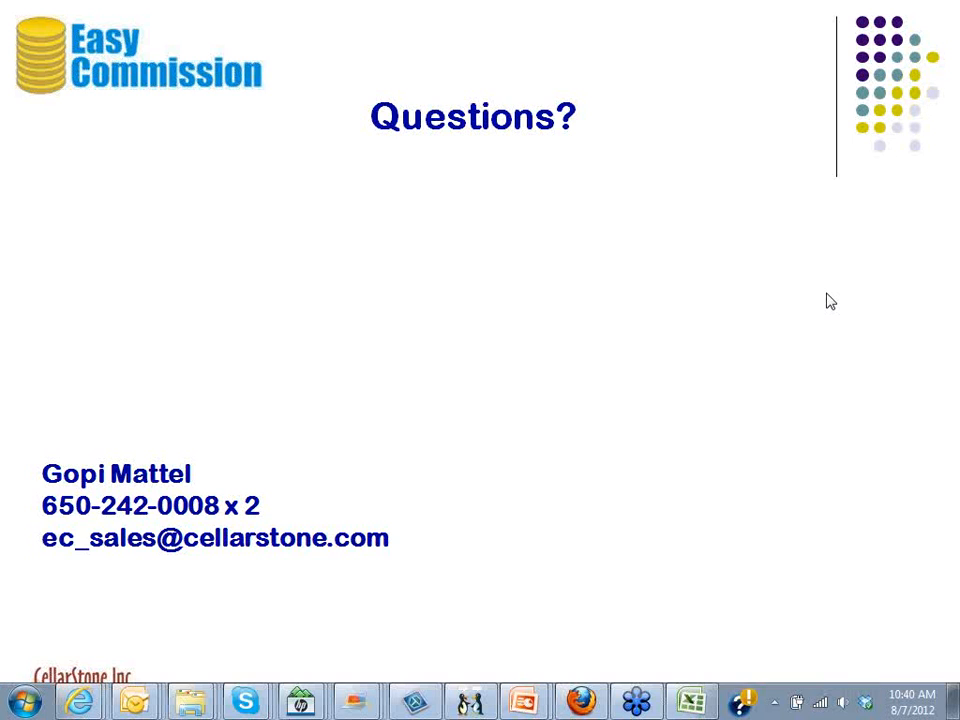
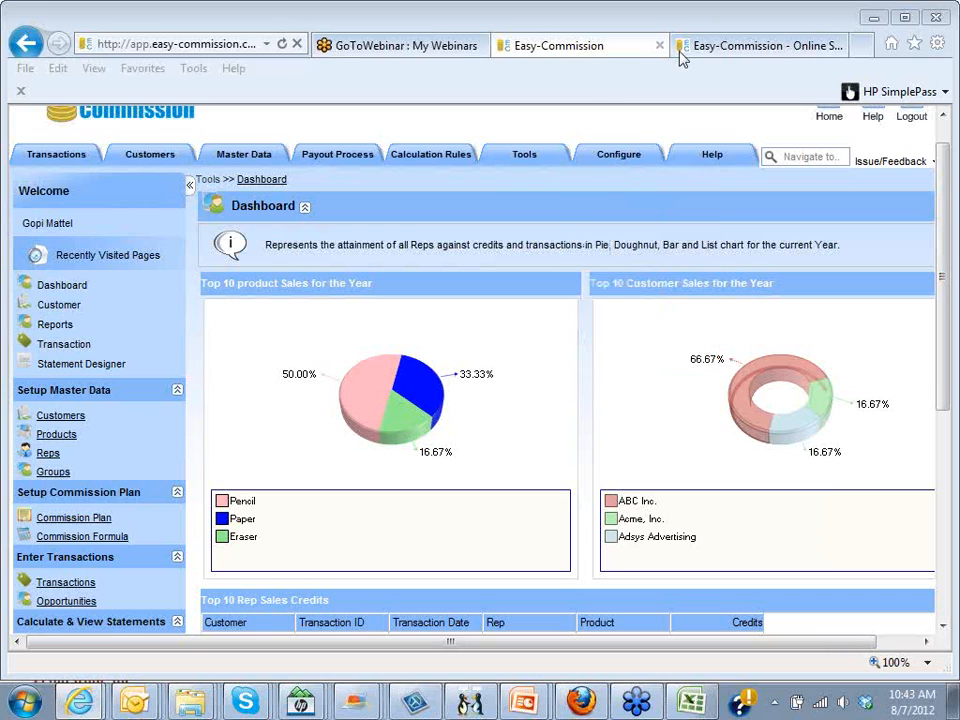
# - View the sales rep's commission statement for period 1 of 2012 from the payout process
pyautogui.moveTo(448, 155)
pyautogui.moveTo(323, 154)
pyautogui.click(318, 239)
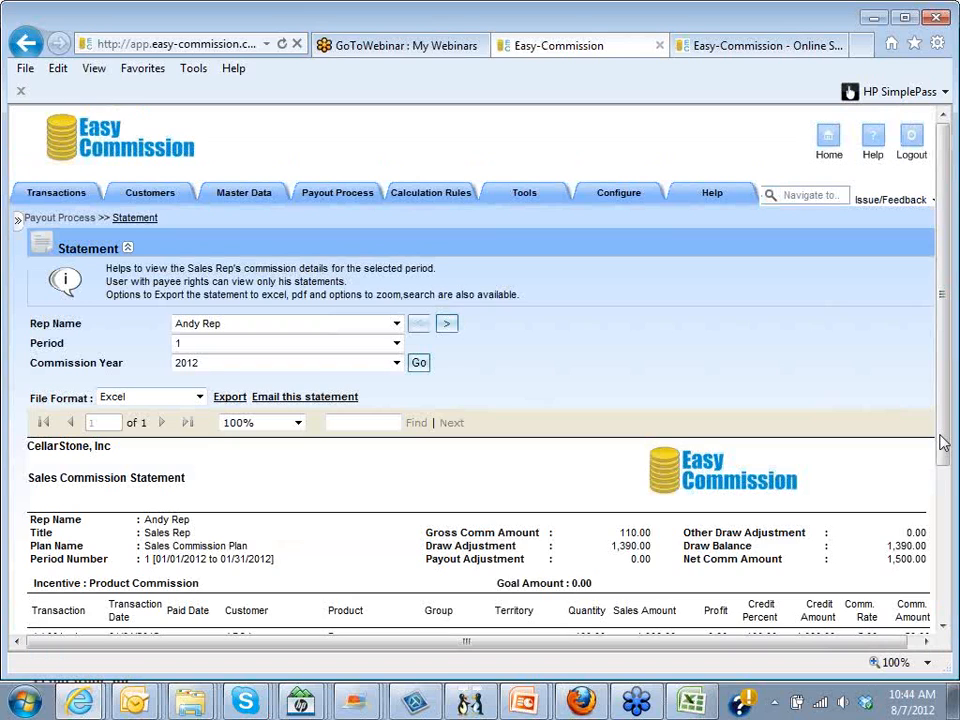
pyautogui.moveTo(940, 443); pyautogui.dragTo(945, 505)
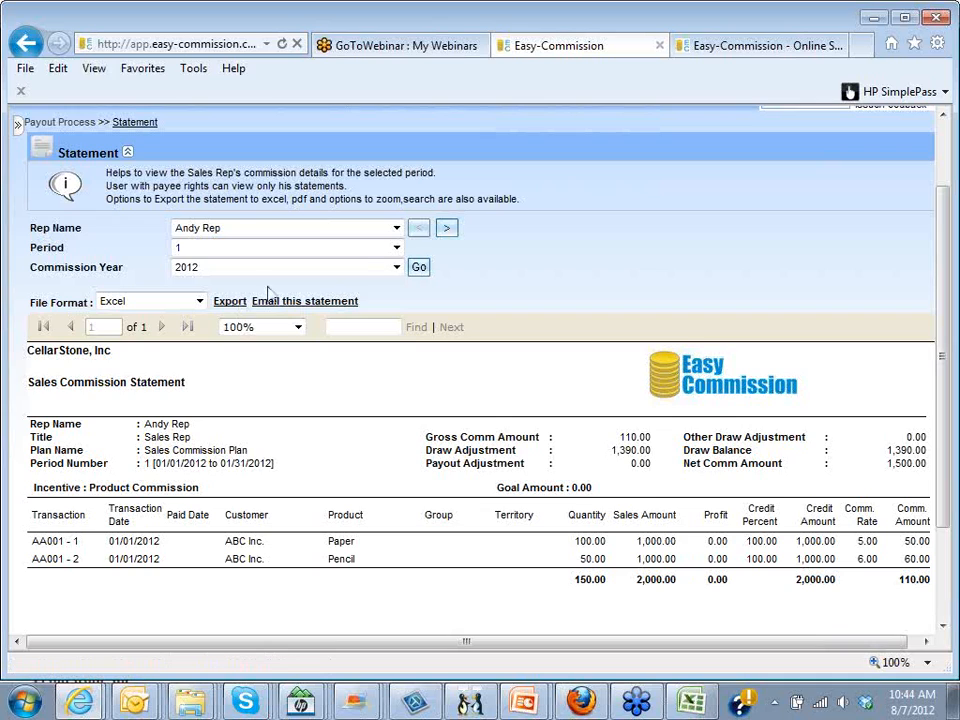
pyautogui.click(943, 41)
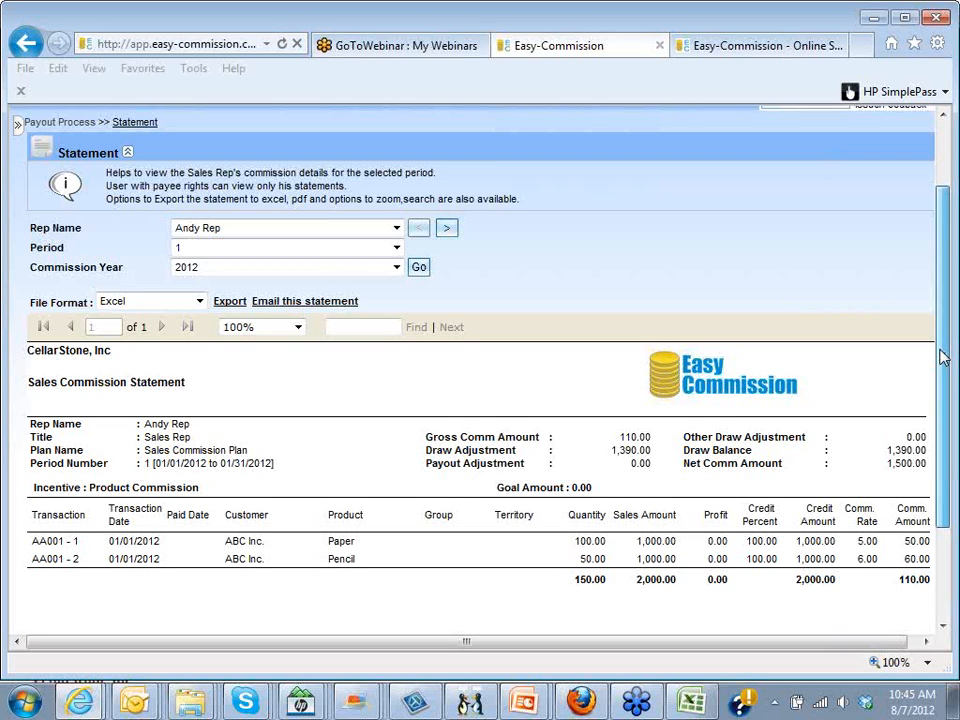
# - Open the rep list in the master data and view the record of the rep whose job is Sales Rep
pyautogui.moveTo(943, 357); pyautogui.dragTo(943, 292)
pyautogui.moveTo(341, 208)
pyautogui.moveTo(244, 194)
pyautogui.click(235, 273)
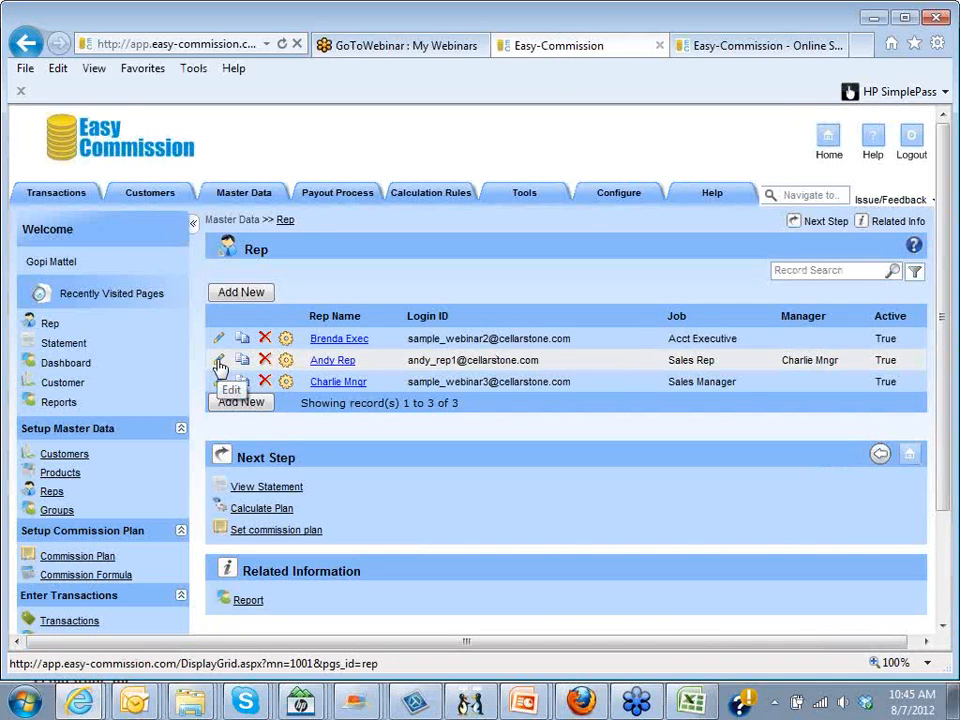
pyautogui.click(318, 364)
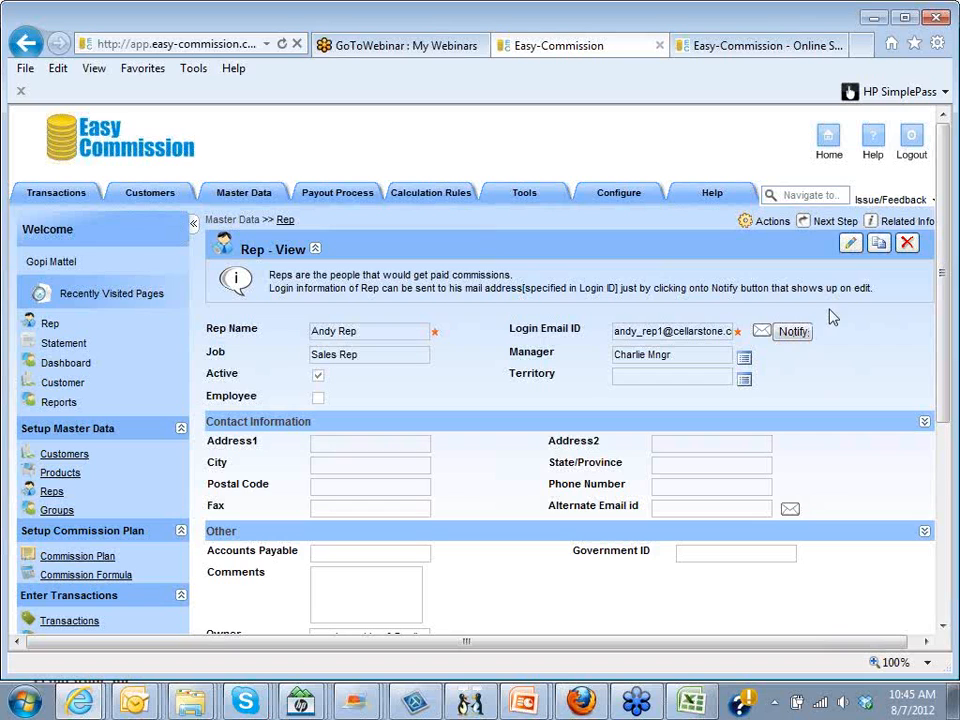
# - Return to the Questions? slide in the running PowerPoint slide show
pyautogui.click(943, 55)
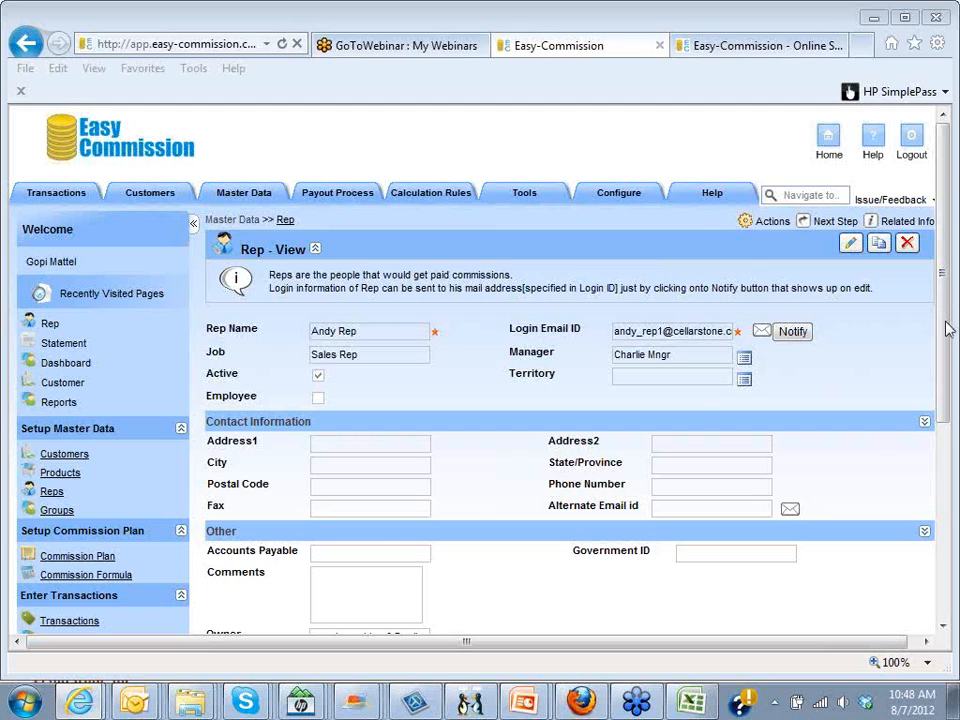
pyautogui.click(525, 704)
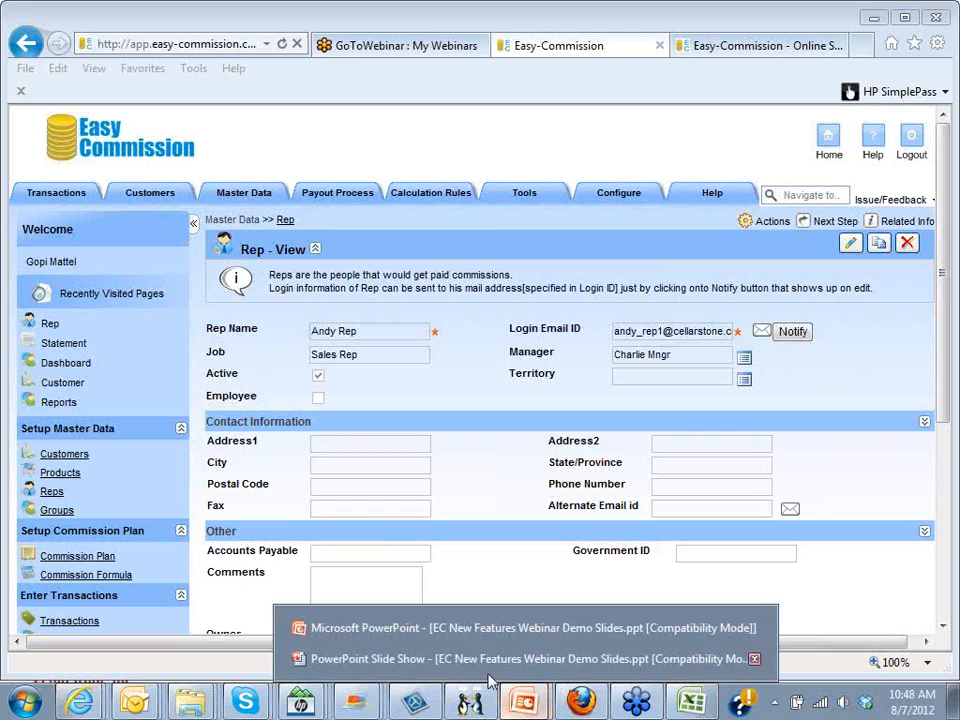
pyautogui.click(490, 659)
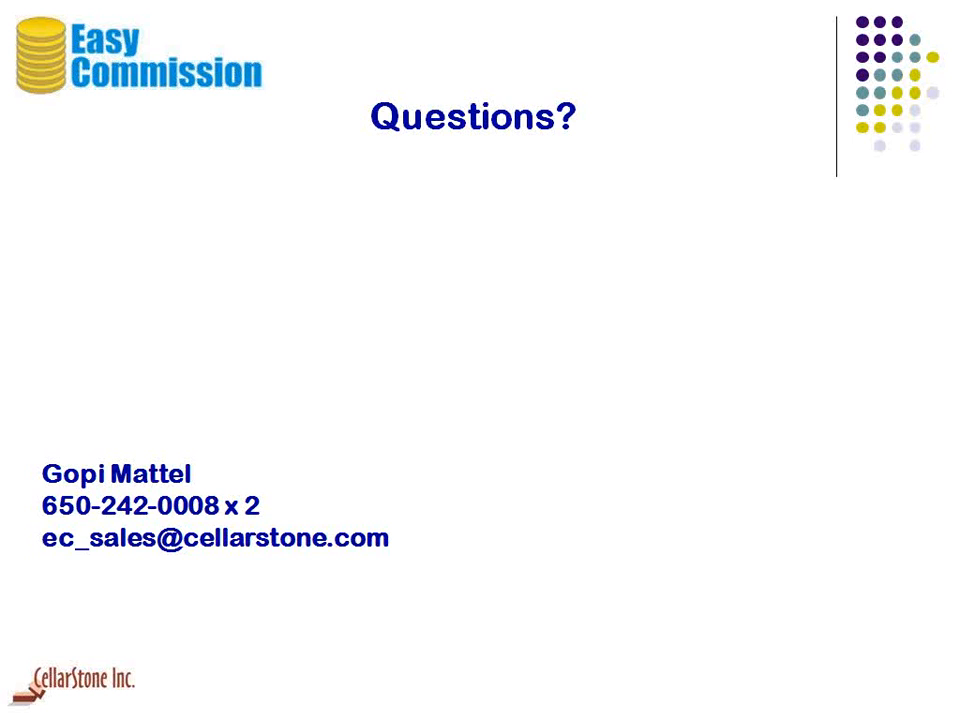
# - Switch to the Easy-Commission public website in Internet Explorer and open its Editions & Pricing page
pyautogui.hotkey('alt', 'Tab')
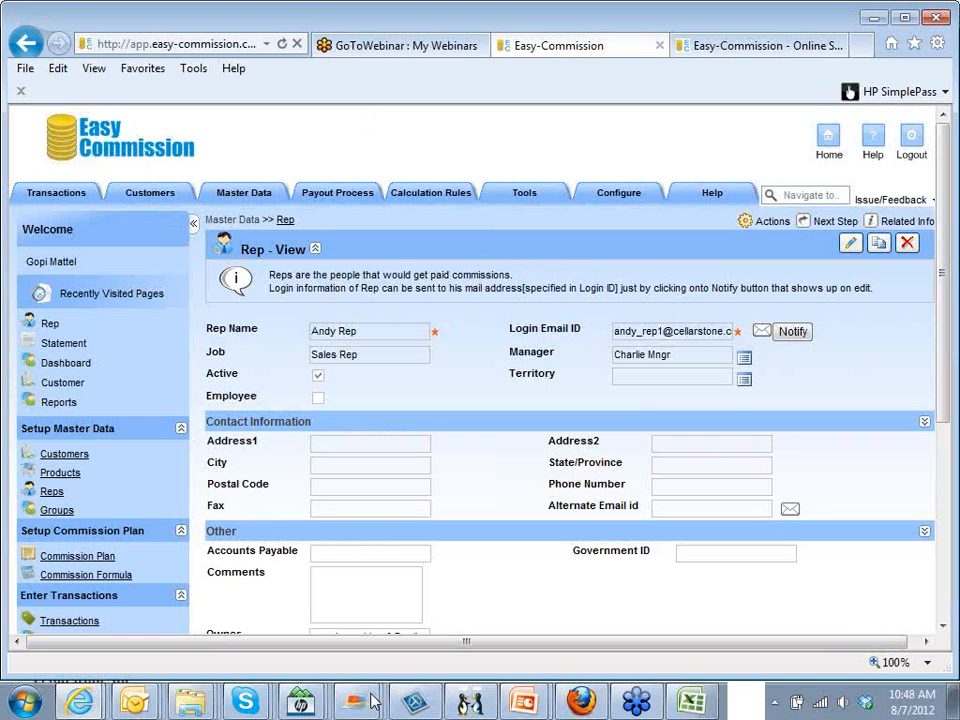
pyautogui.click(701, 50)
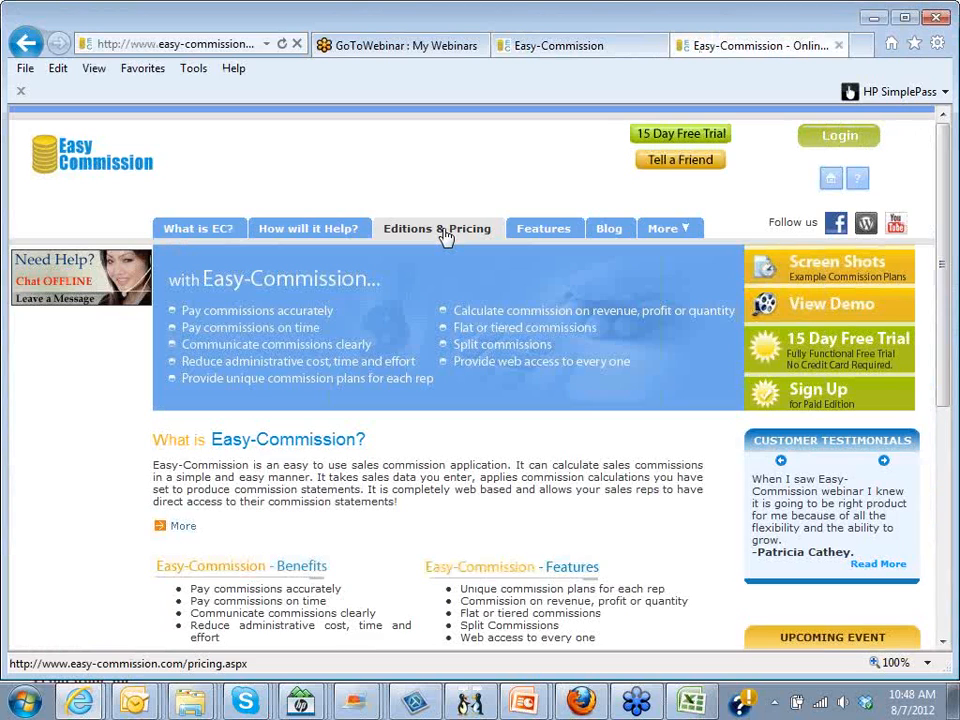
pyautogui.click(446, 236)
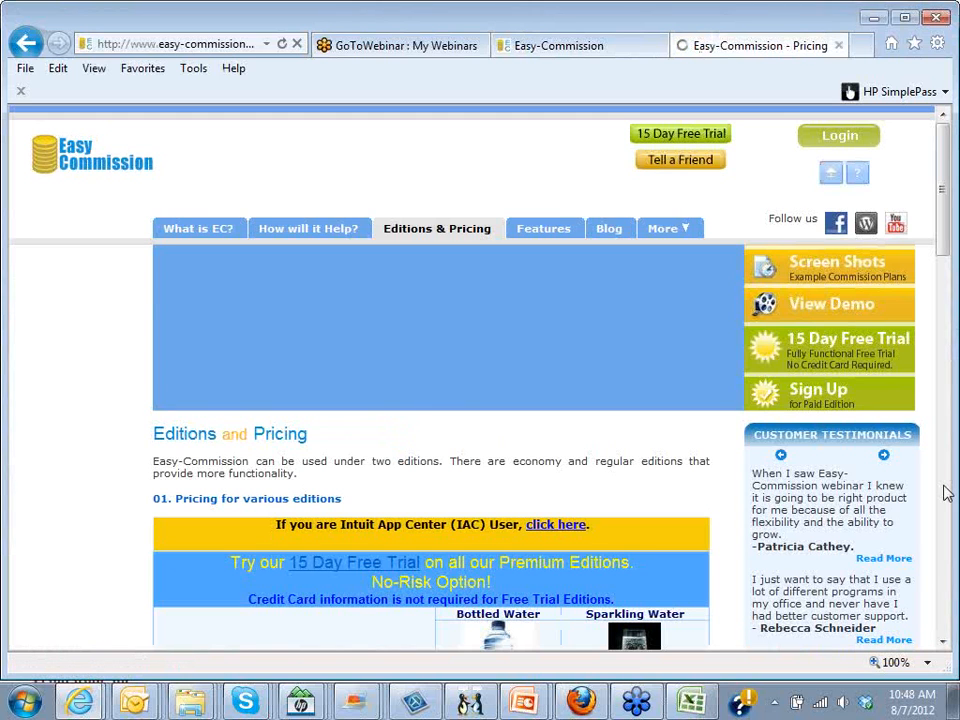
# - Compare the features and subscription rates of the Economy and Regular editions in the pricing table
pyautogui.moveTo(946, 258); pyautogui.dragTo(946, 262)
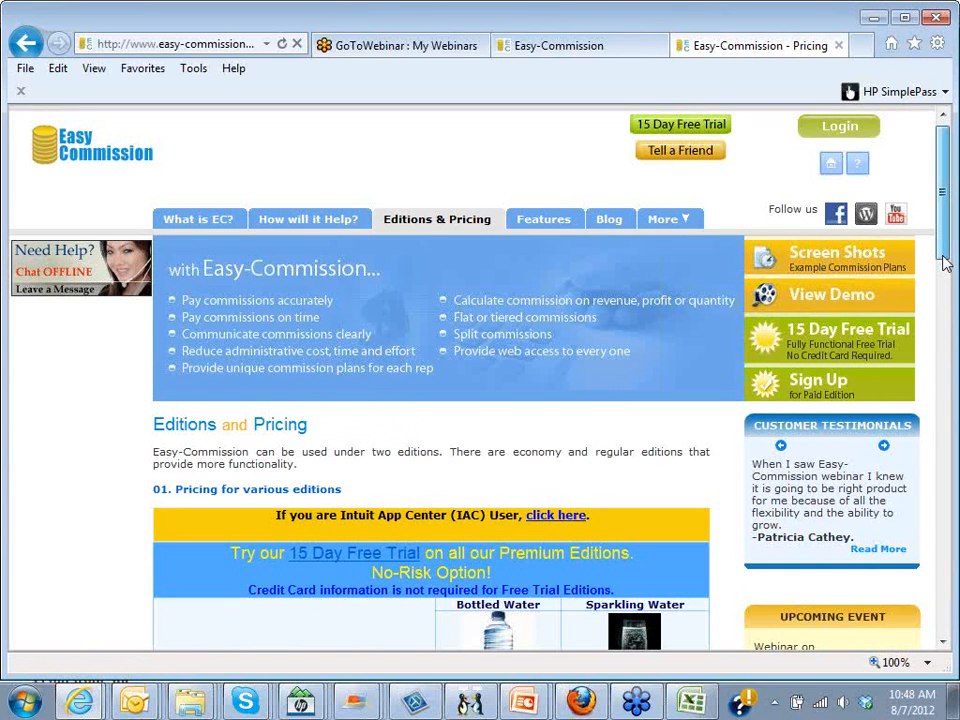
pyautogui.scroll(-3, 540, 520)
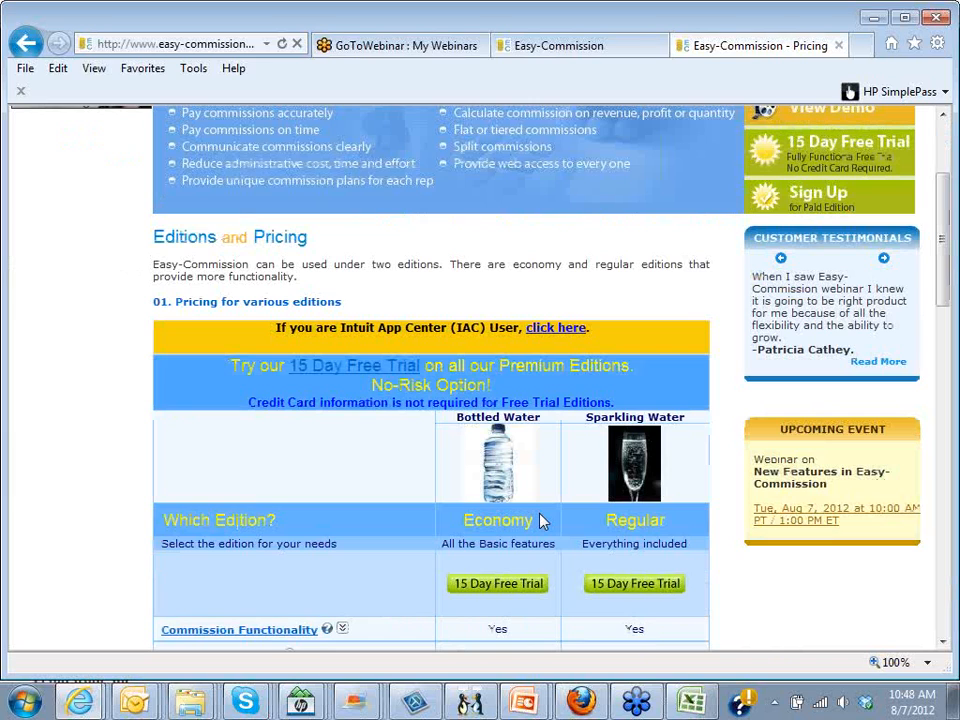
pyautogui.moveTo(946, 303); pyautogui.dragTo(947, 304)
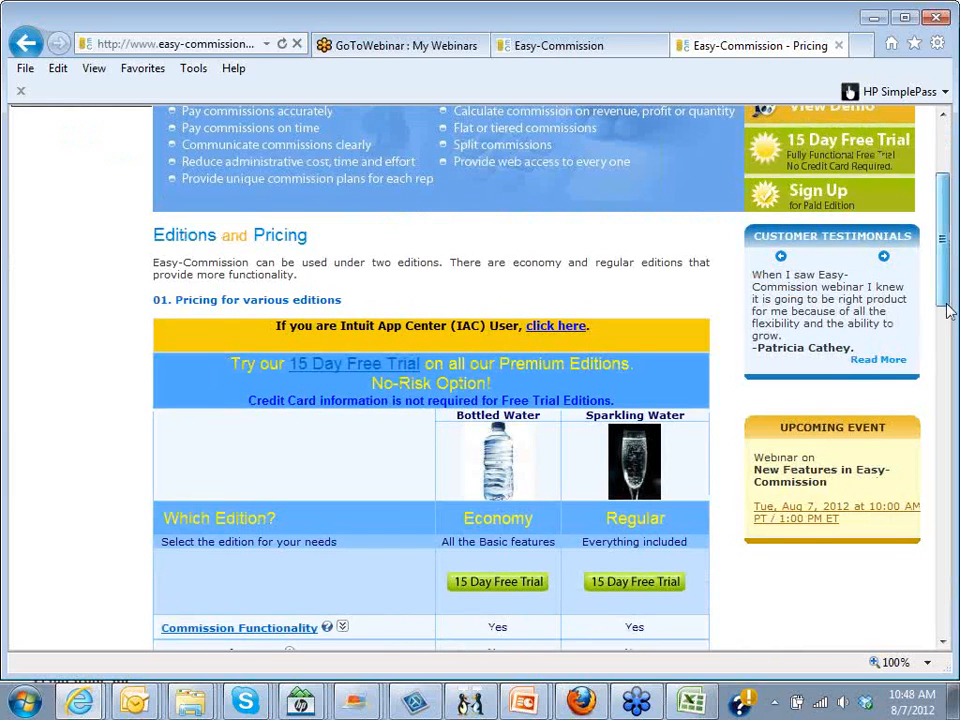
pyautogui.scroll(-3, 647, 563)
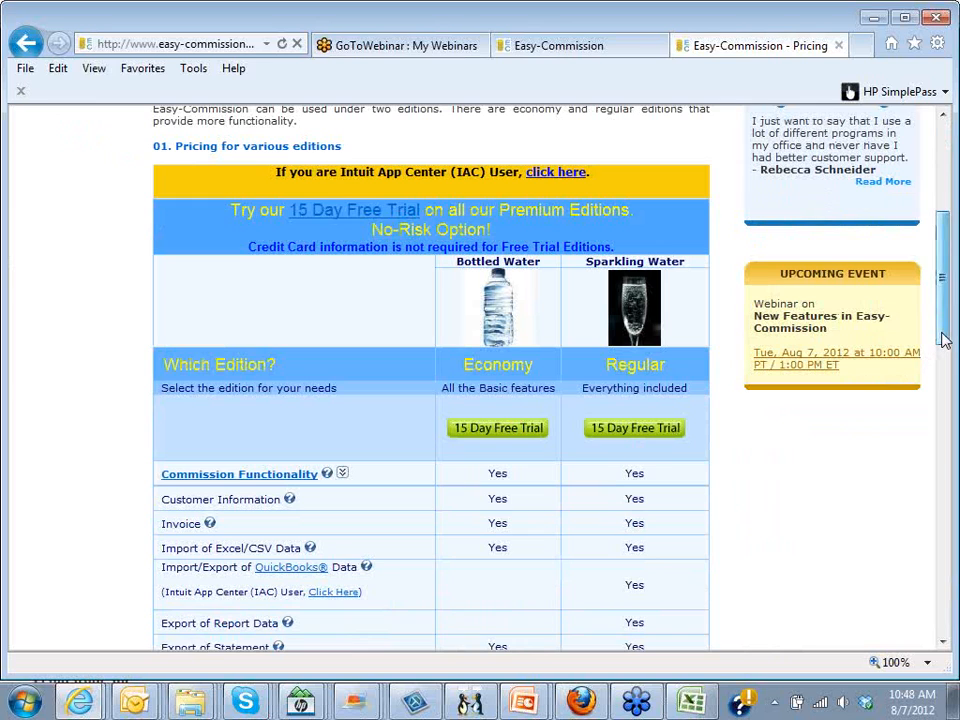
pyautogui.moveTo(945, 340); pyautogui.dragTo(945, 384)
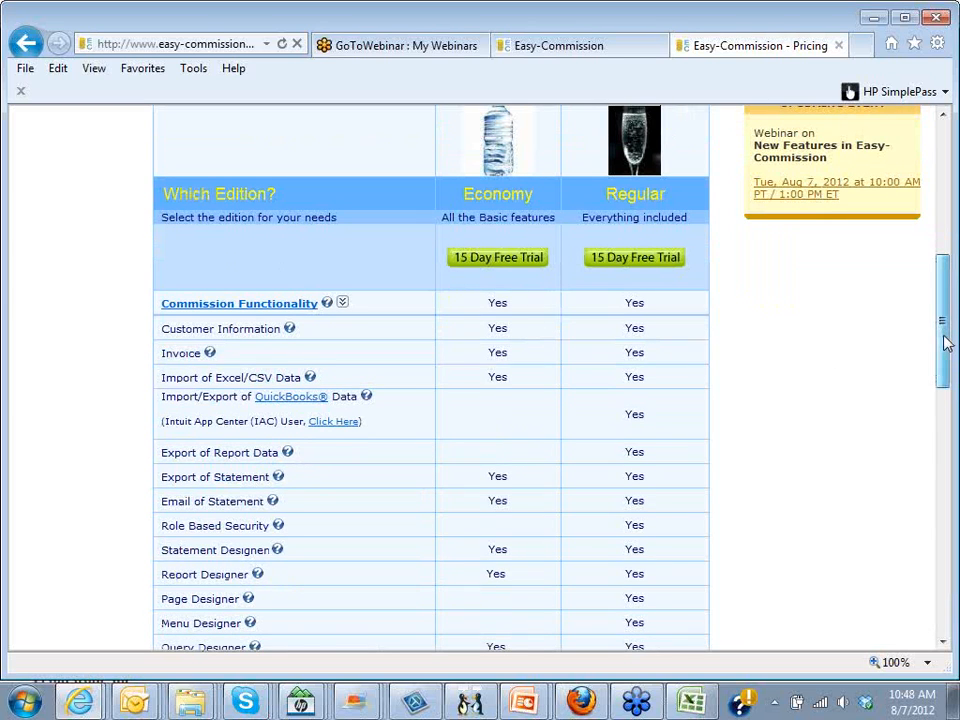
pyautogui.moveTo(944, 338); pyautogui.dragTo(946, 414)
pyautogui.moveTo(299, 519)
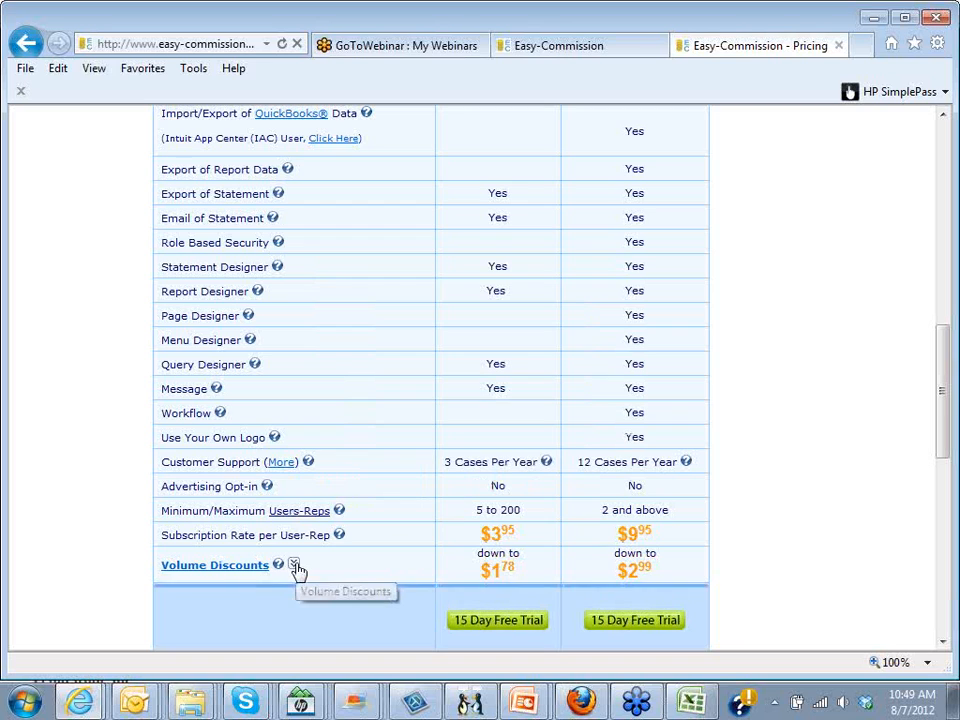
# - Expand the Volume Discounts table, review its per-user rates and duration discounts, and return to the start of the pricing page
pyautogui.click(294, 565)
pyautogui.moveTo(943, 396); pyautogui.dragTo(943, 398)
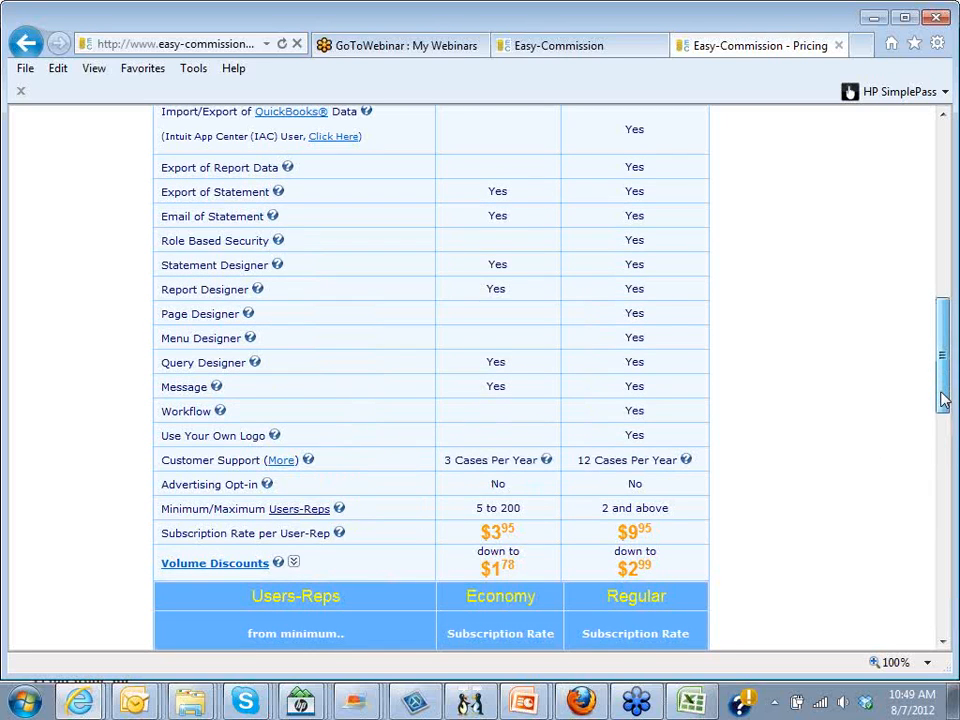
pyautogui.moveTo(943, 398); pyautogui.dragTo(943, 433)
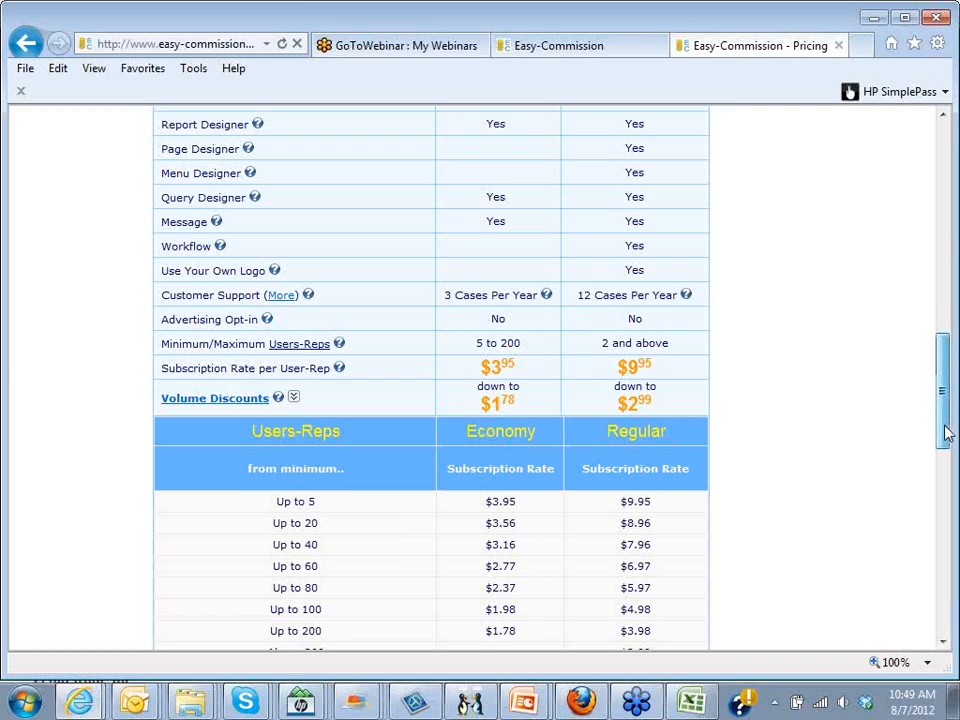
pyautogui.moveTo(945, 432); pyautogui.dragTo(946, 435)
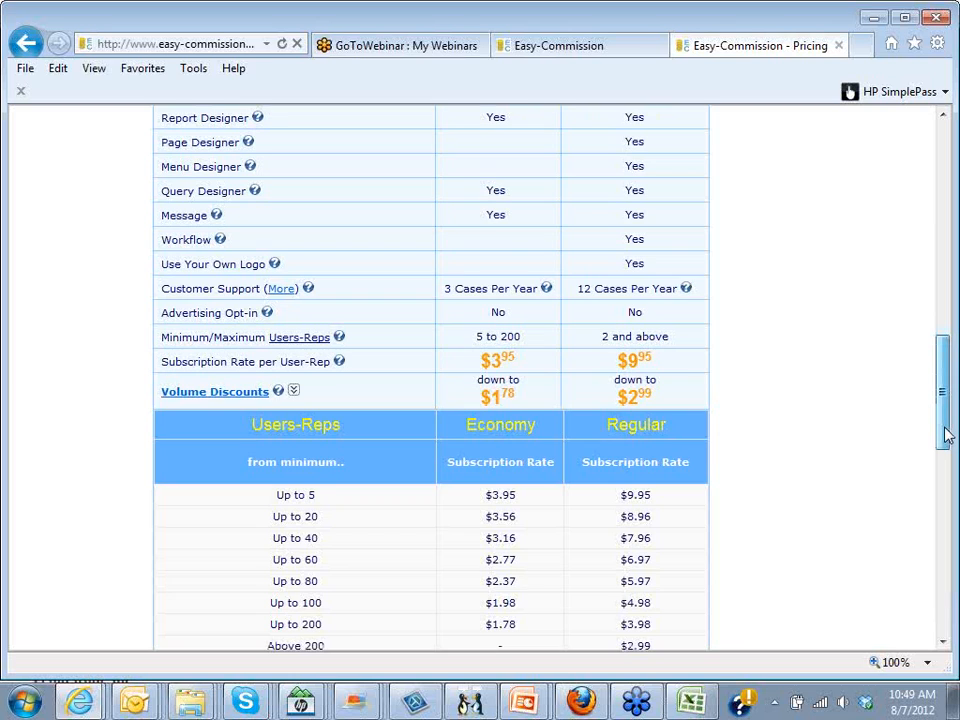
pyautogui.scroll(-2, 570, 530)
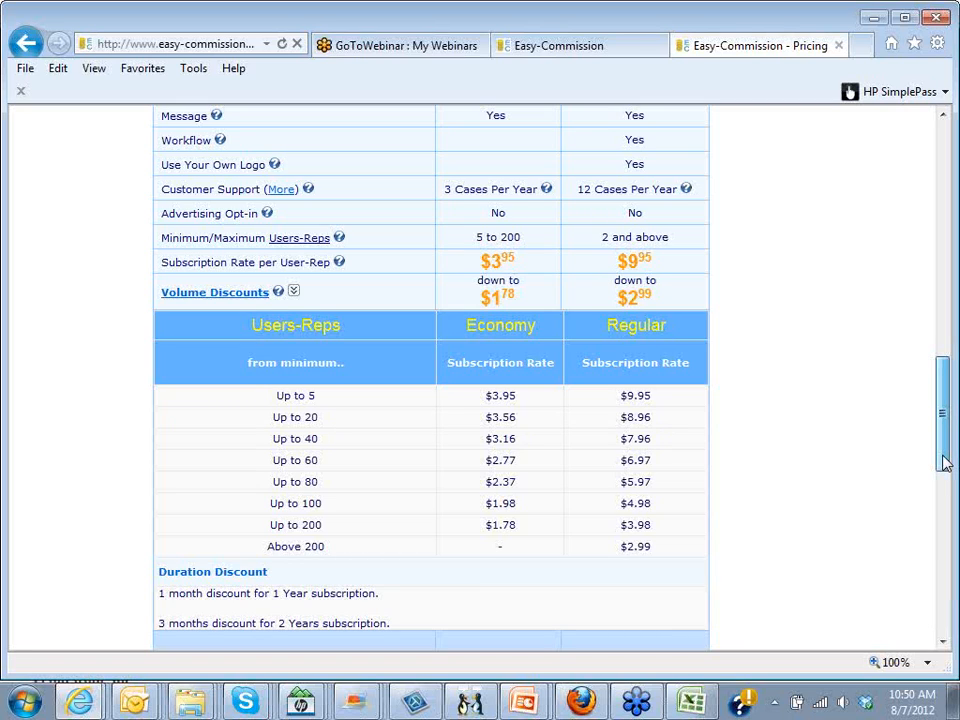
pyautogui.moveTo(943, 456); pyautogui.dragTo(950, 50)
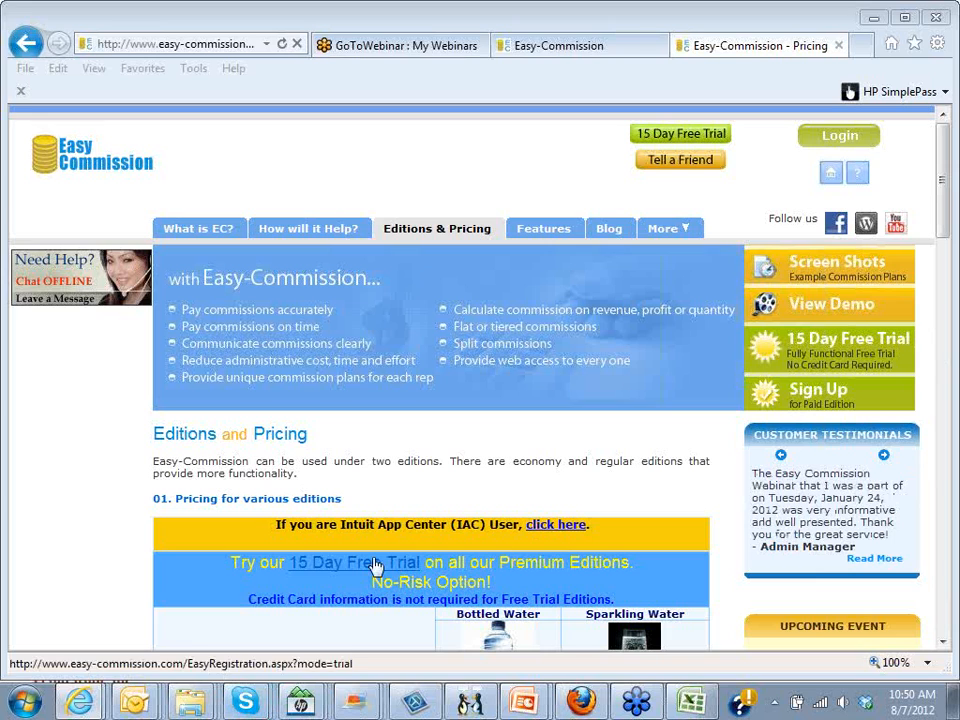
# - Return to the Easy-Commission application and open the commission statement page from the payout process
pyautogui.click(555, 50)
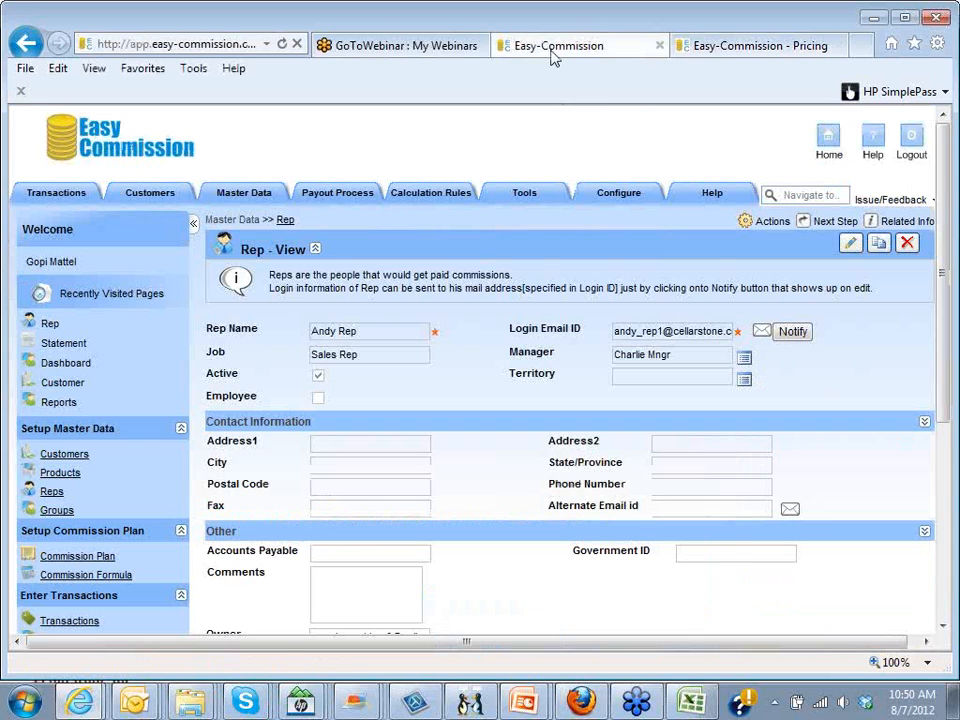
pyautogui.moveTo(588, 195)
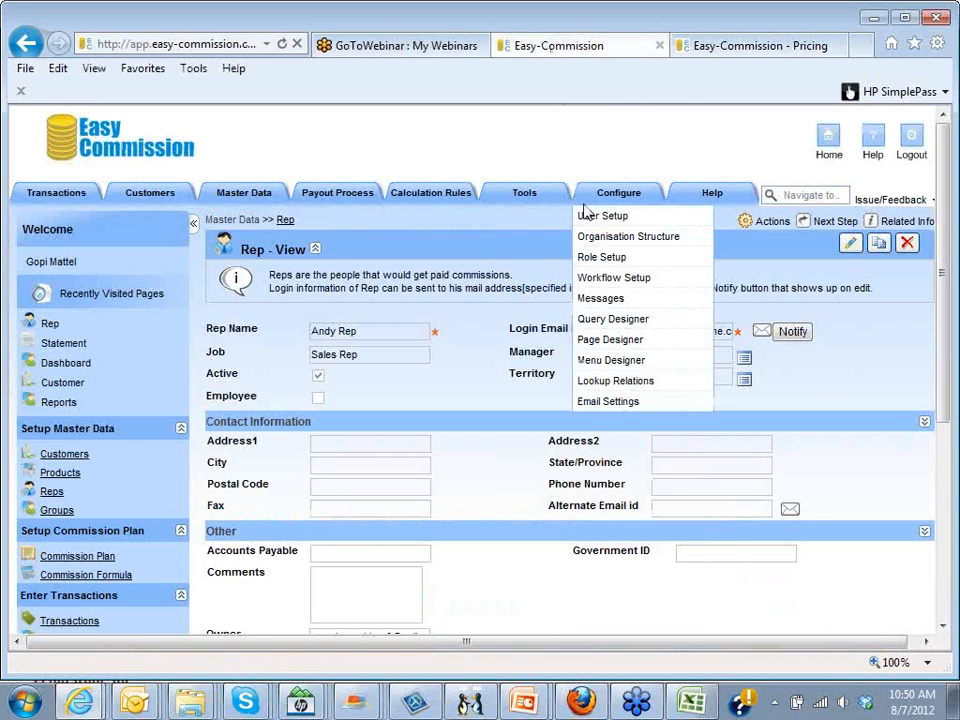
pyautogui.moveTo(337, 192)
pyautogui.click(318, 275)
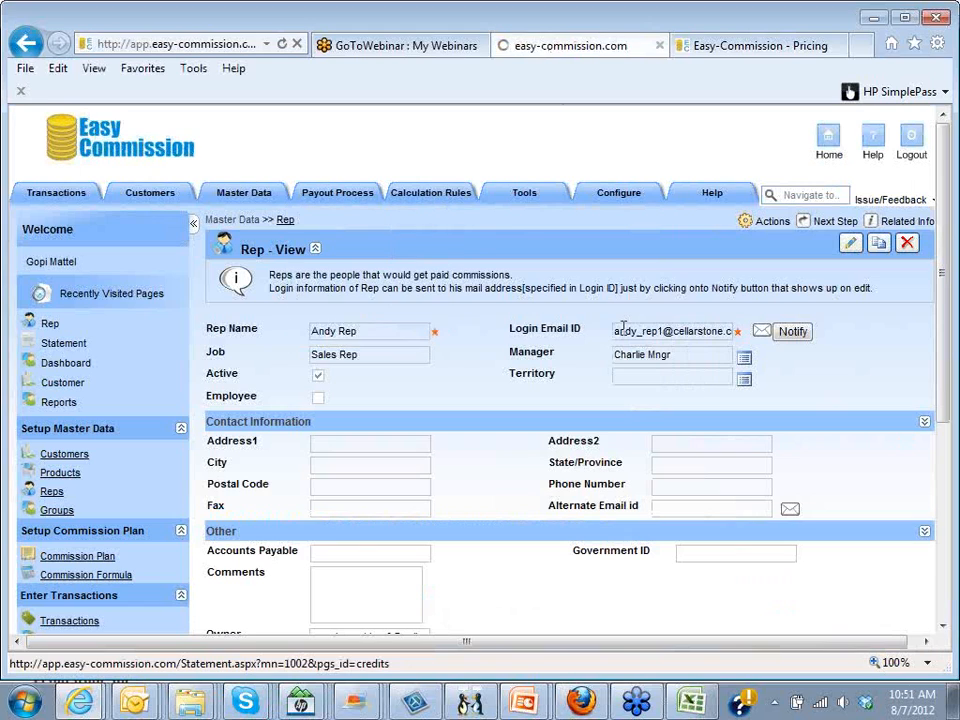